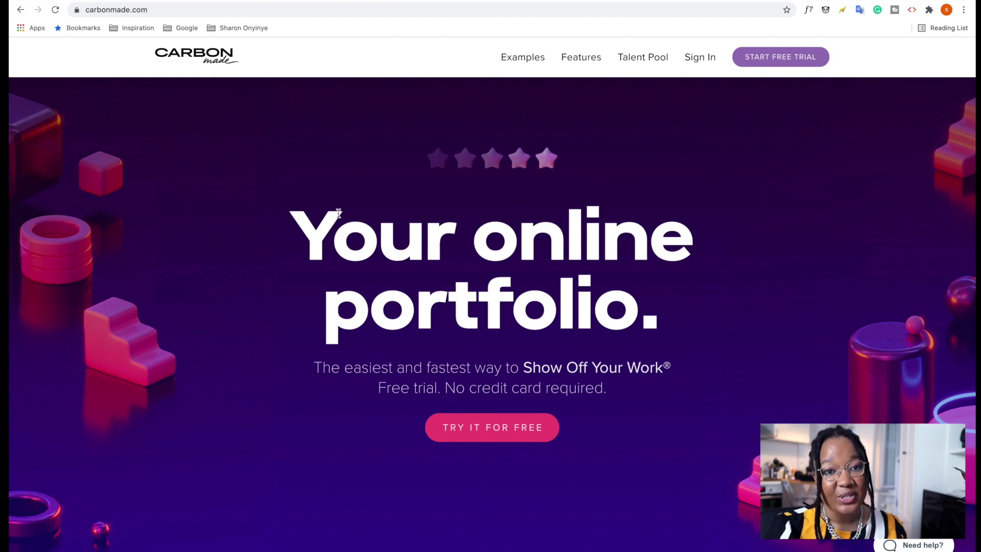
Scroll through the Carbonmade homepage features, from unlimited galleries and video support to custom domains and creator profiles.
scroll(339, 356, "down", 15)
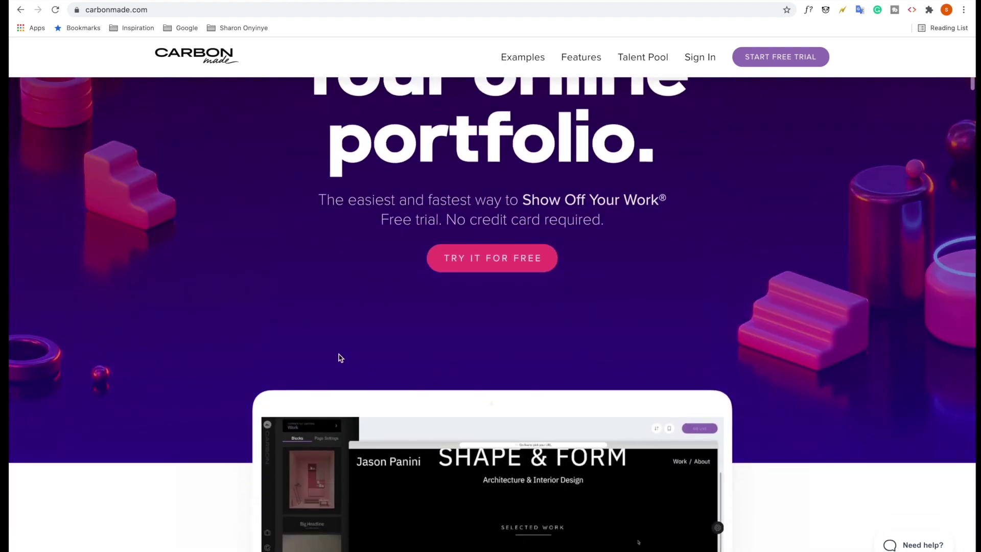
scroll(351, 334, "down", 14)
scroll(351, 331, "down", 2)
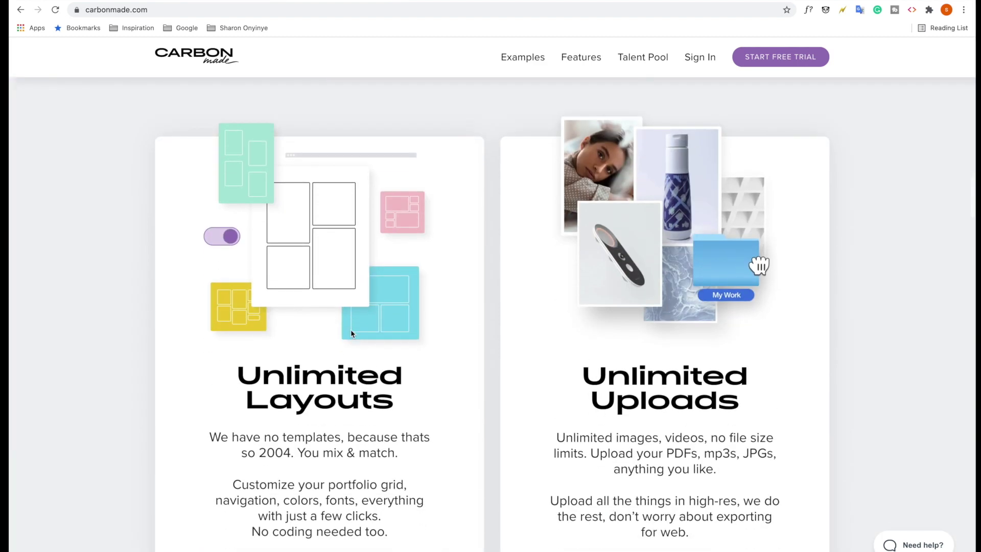
scroll(351, 330, "down", 3)
scroll(351, 330, "down", 15)
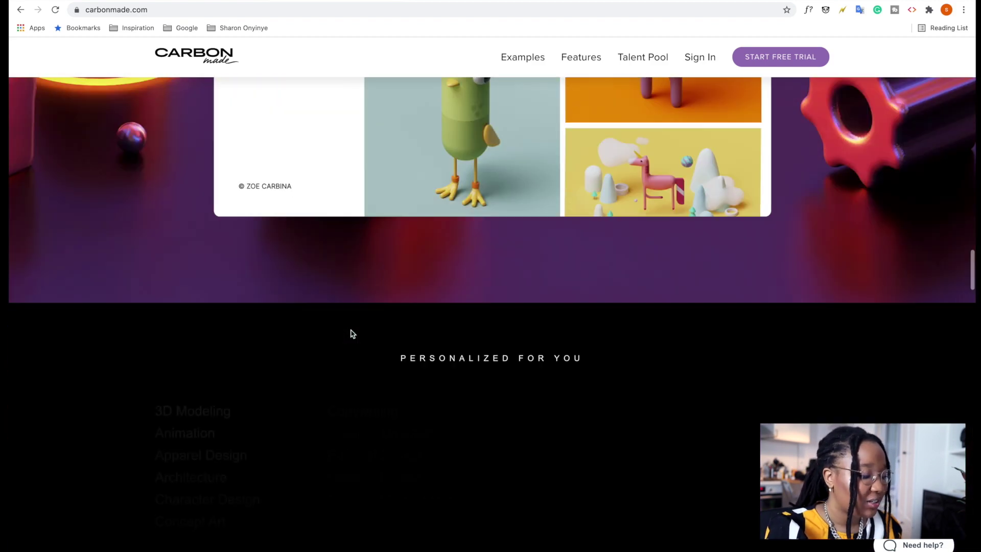
scroll(353, 334, "up", 12)
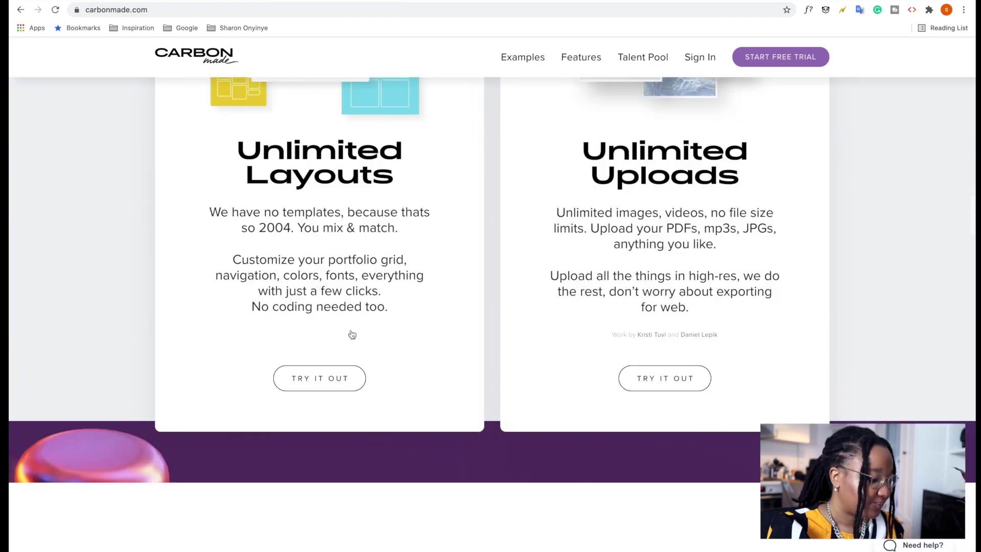
scroll(352, 334, "down", 20)
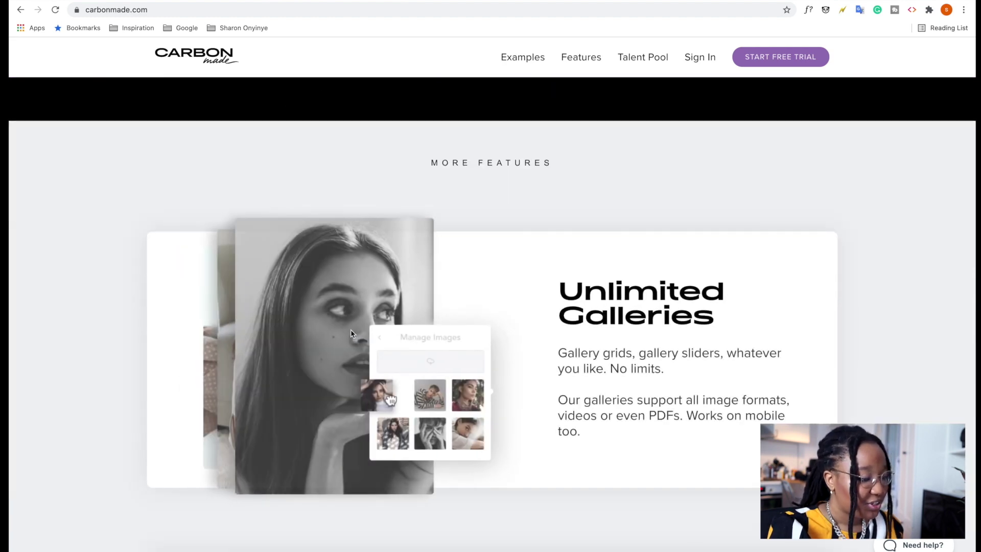
scroll(351, 334, "down", 5)
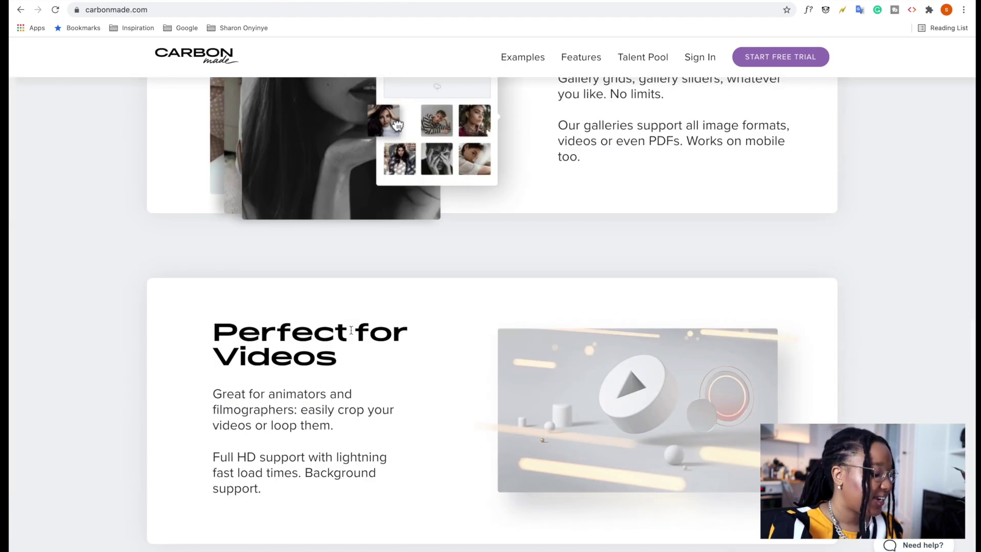
scroll(351, 330, "up", 4)
scroll(351, 330, "down", 7)
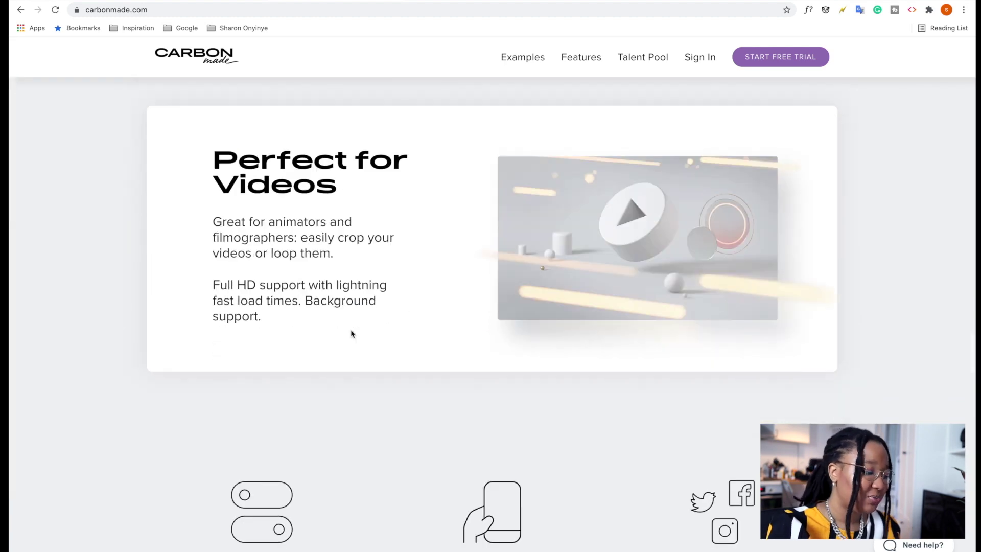
scroll(352, 333, "down", 6)
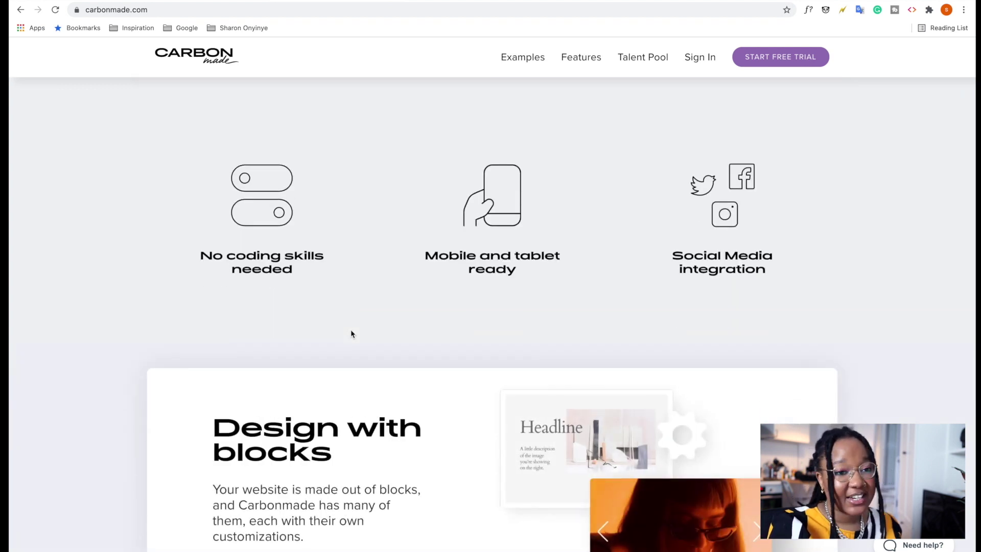
scroll(351, 334, "down", 3)
scroll(350, 334, "down", 12)
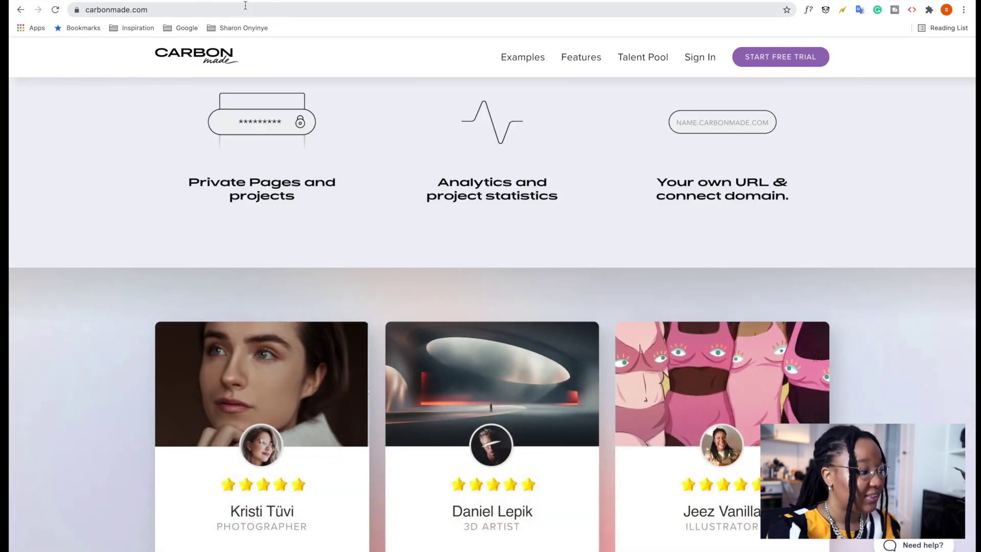
On the free-month offer page, sign up with the corrected e-mail address and begin entering the owner's name.
left_click(207, 1)
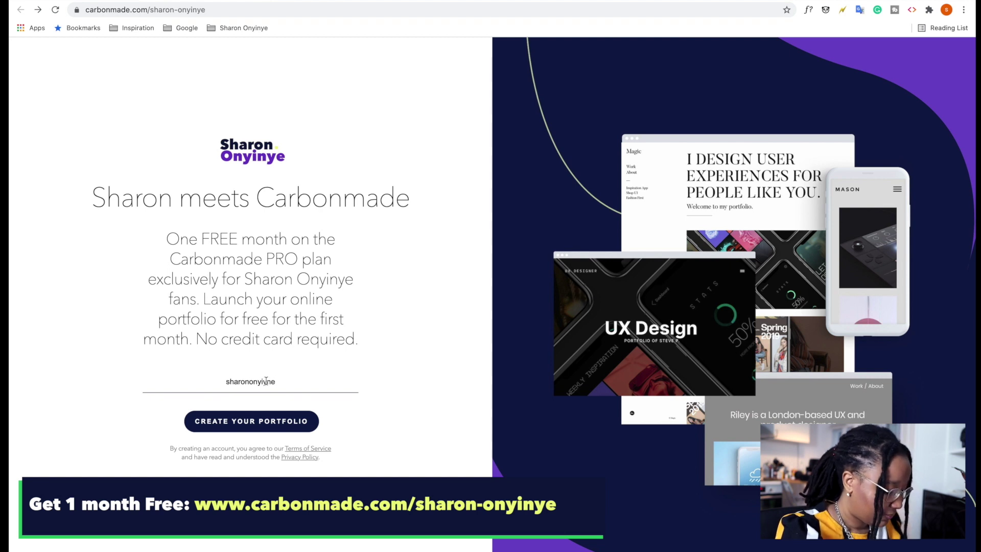
key("BackSpace")
key("BackSpace")
key("BackSpace")
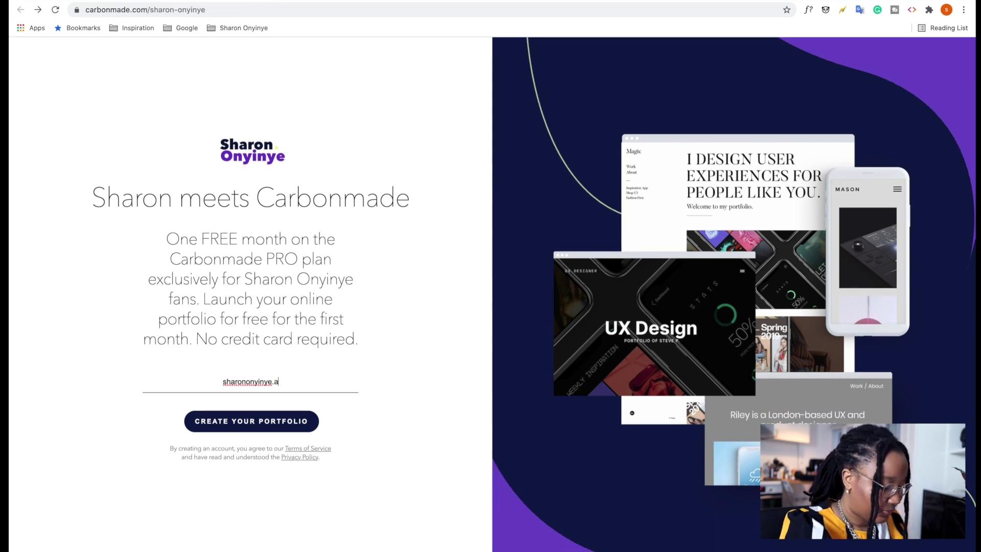
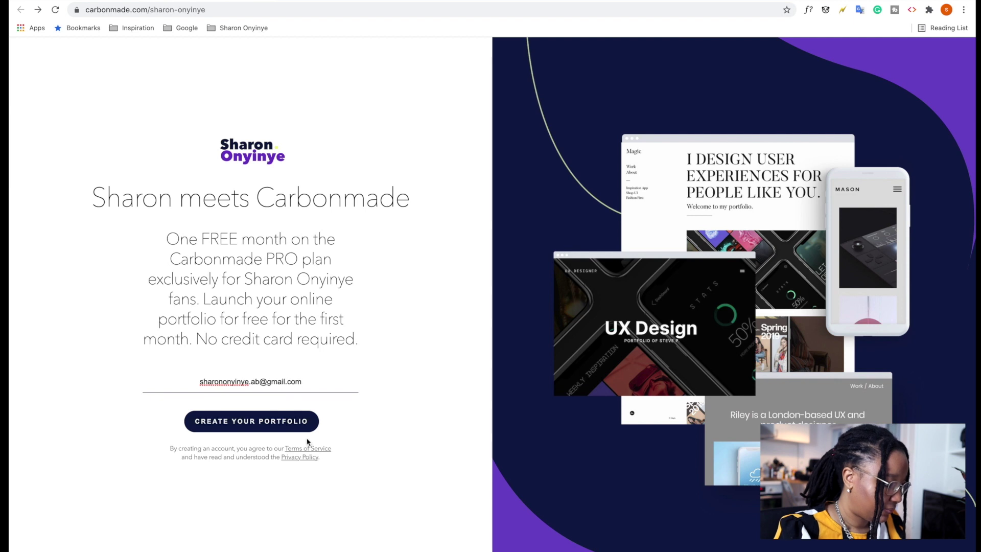
left_click(301, 425)
type("Sh")
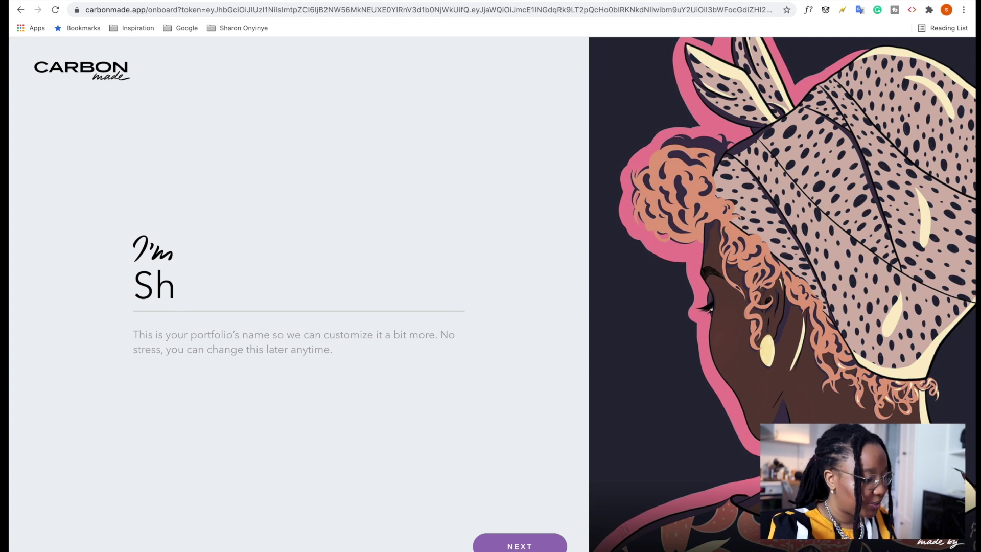
Finish entering the owner's full name, then choose UX Designer as the portfolio title.
left_click(547, 543)
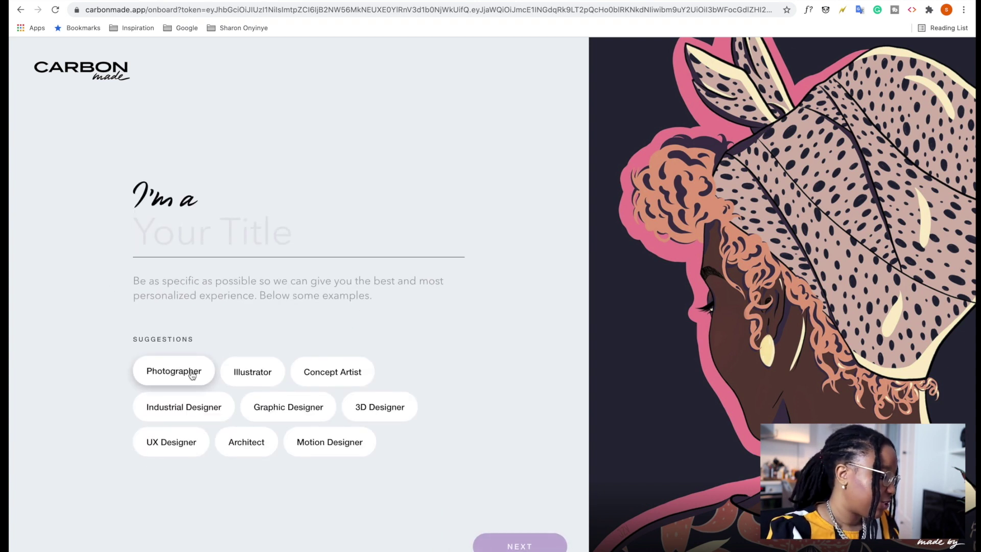
left_click(195, 442)
left_click(530, 543)
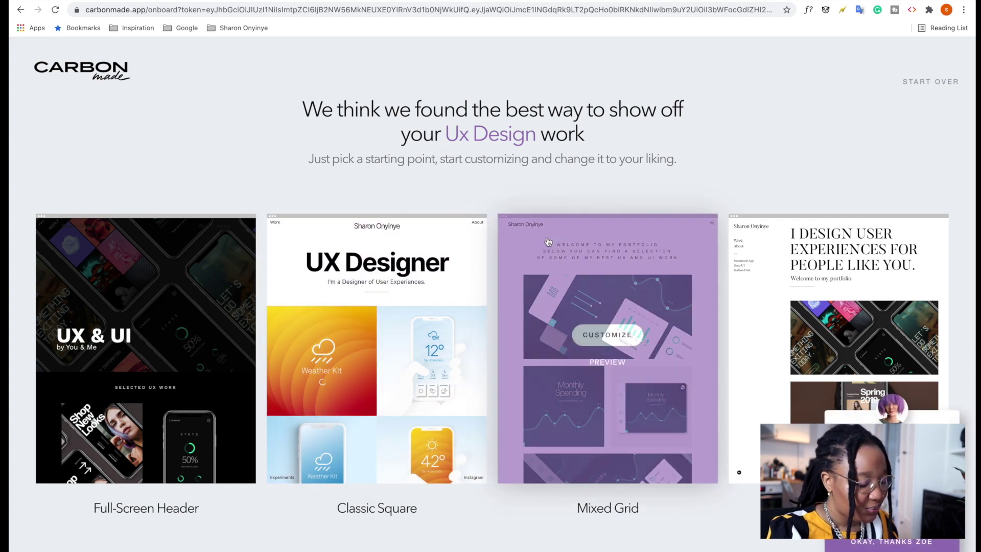
Choose the Classic Square layout to customize.
mouse_move(370, 346)
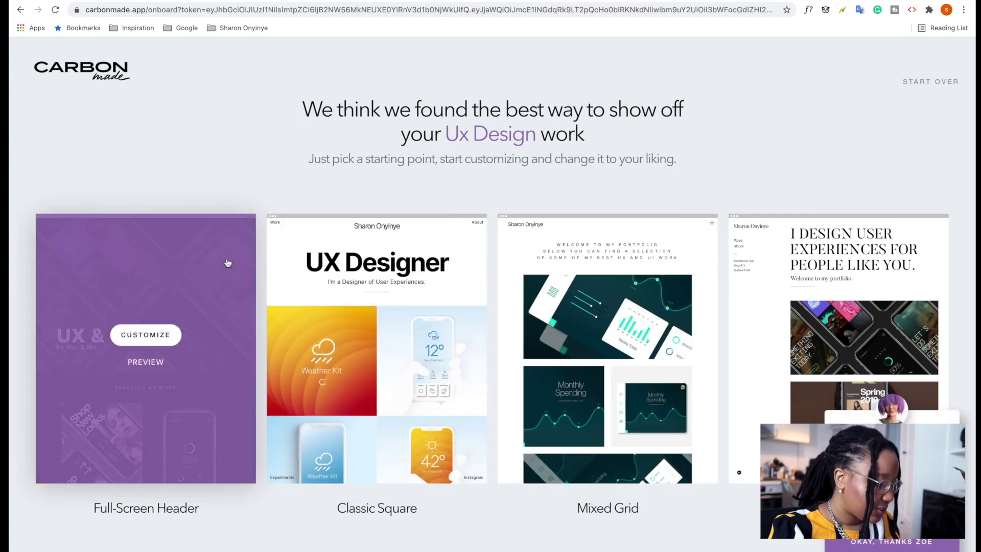
mouse_move(819, 276)
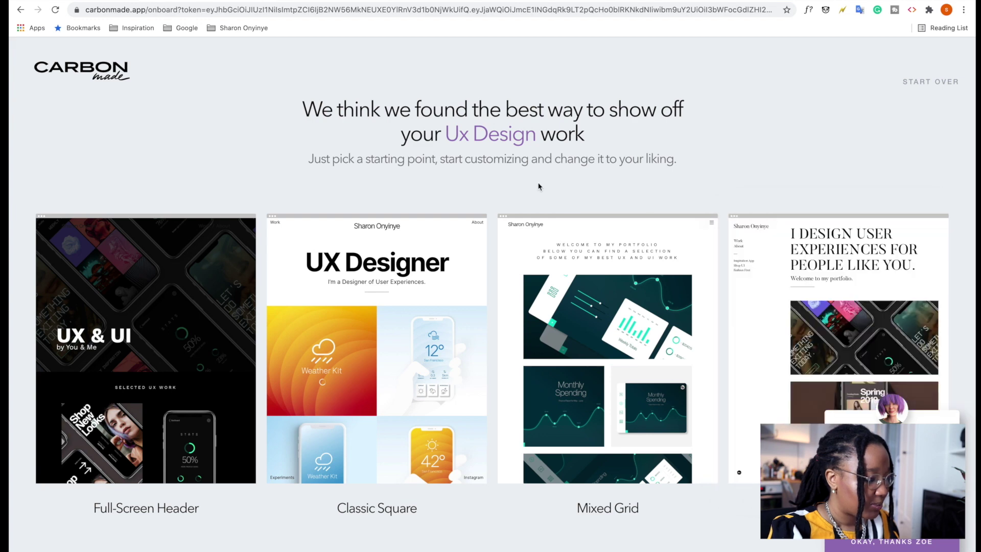
mouse_move(368, 419)
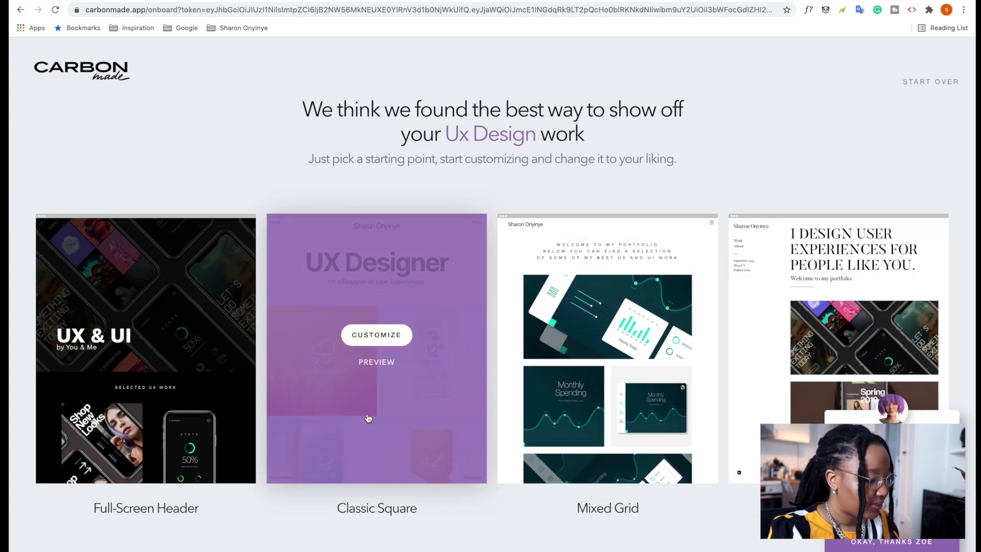
left_click(386, 339)
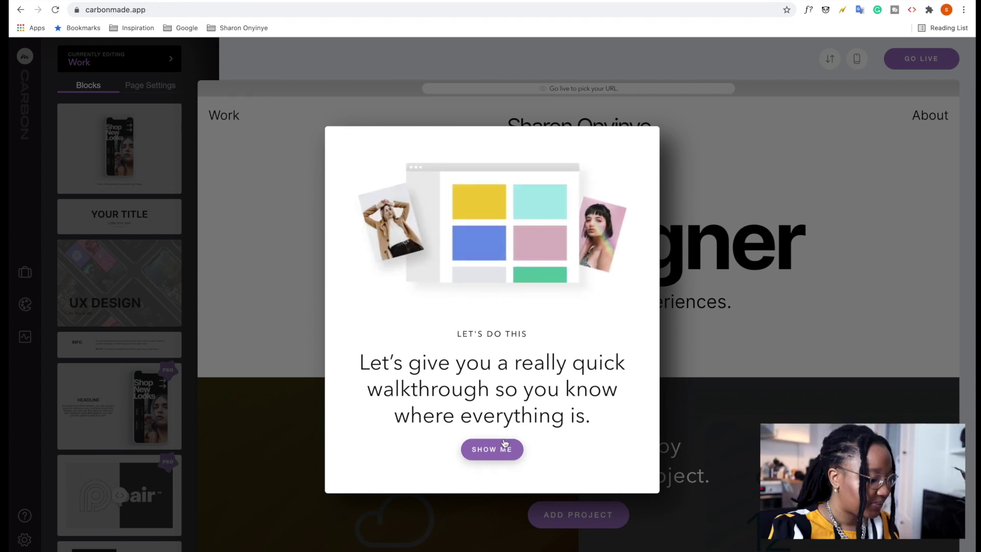
Step through the editor's walkthrough tips until it finishes.
left_click(504, 456)
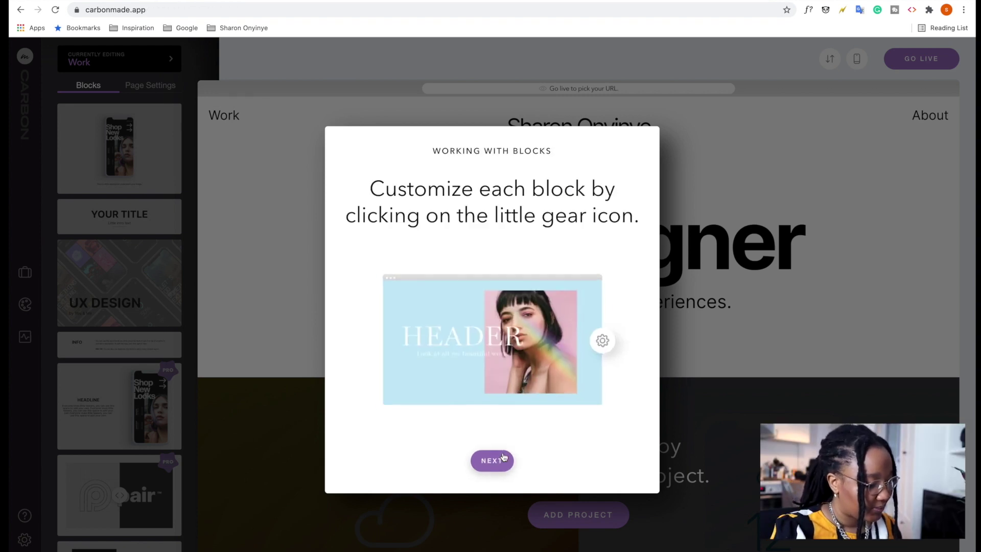
left_click(501, 462)
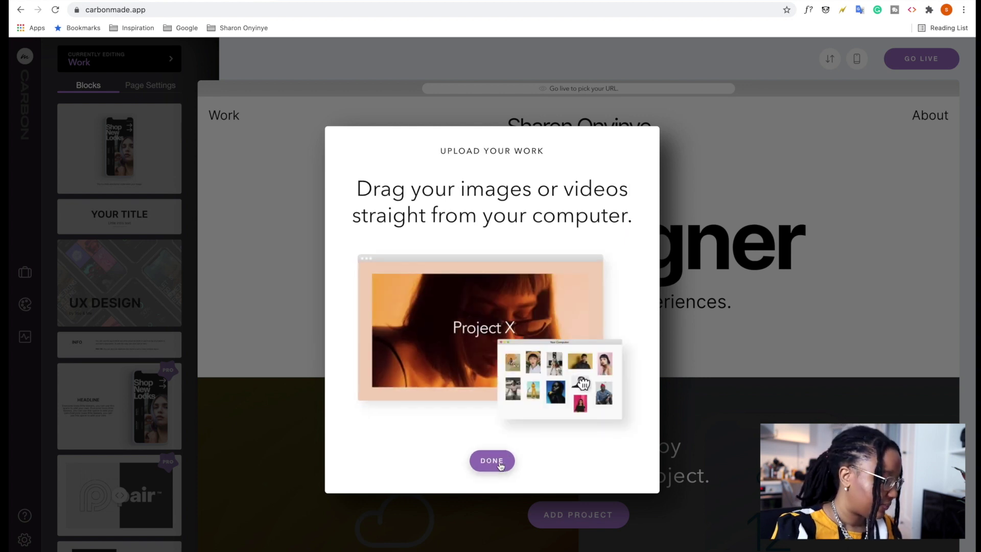
left_click(501, 463)
left_click(233, 407)
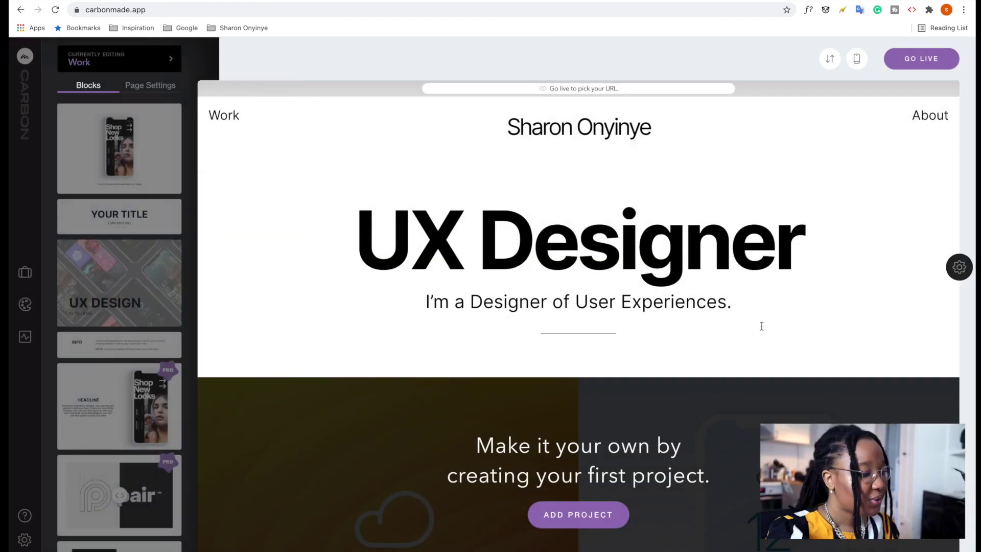
scroll(644, 350, "down", 3)
scroll(645, 352, "down", 2)
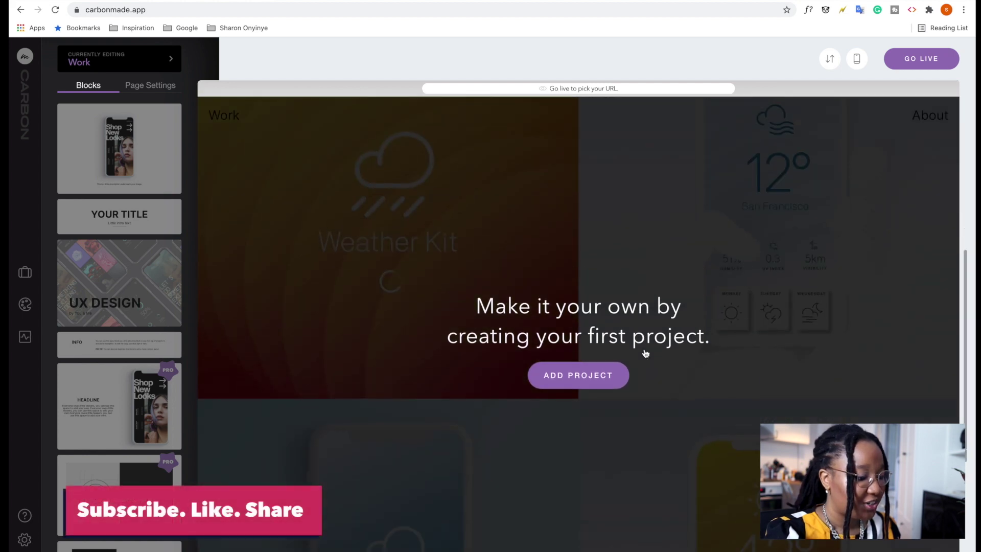
scroll(645, 352, "up", 4)
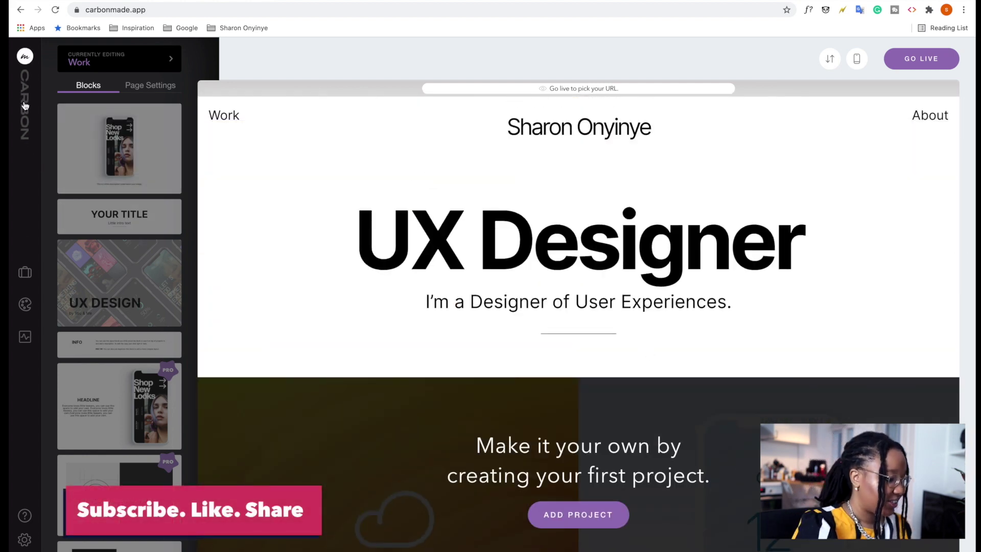
left_click(25, 272)
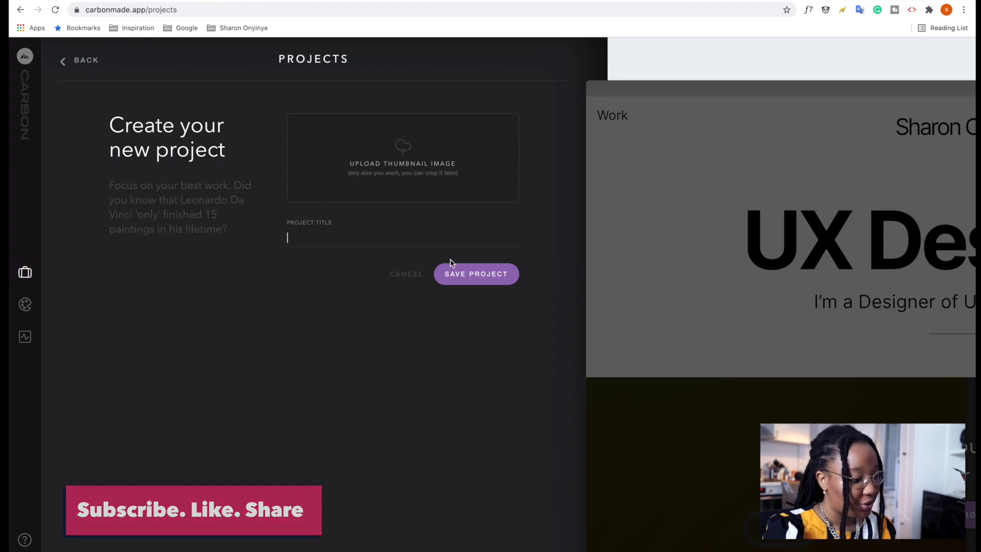
left_click(25, 305)
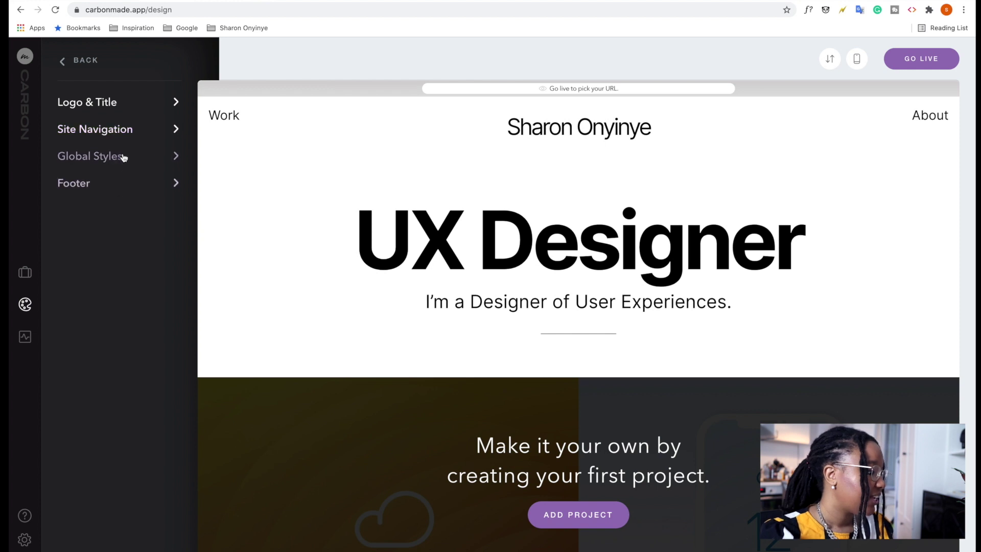
left_click(24, 337)
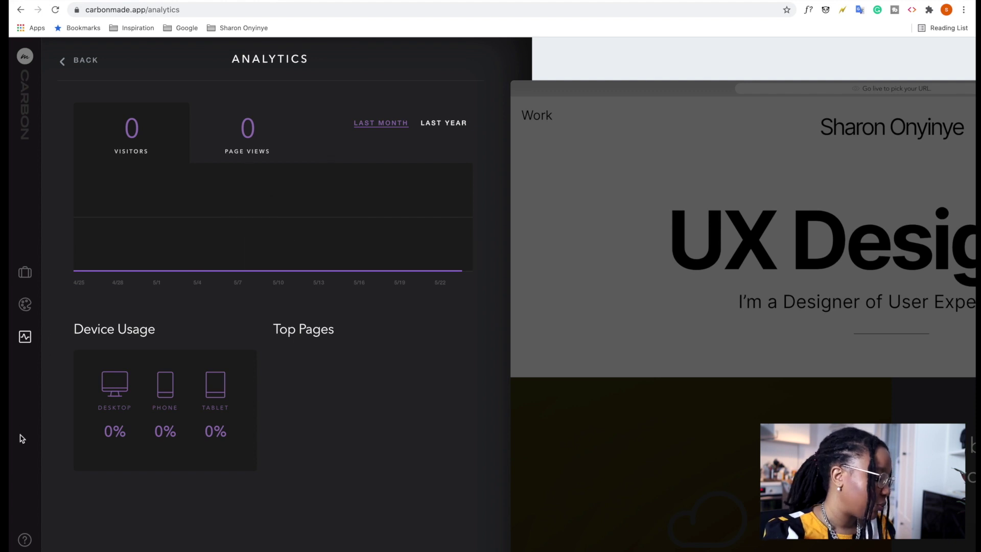
left_click(25, 542)
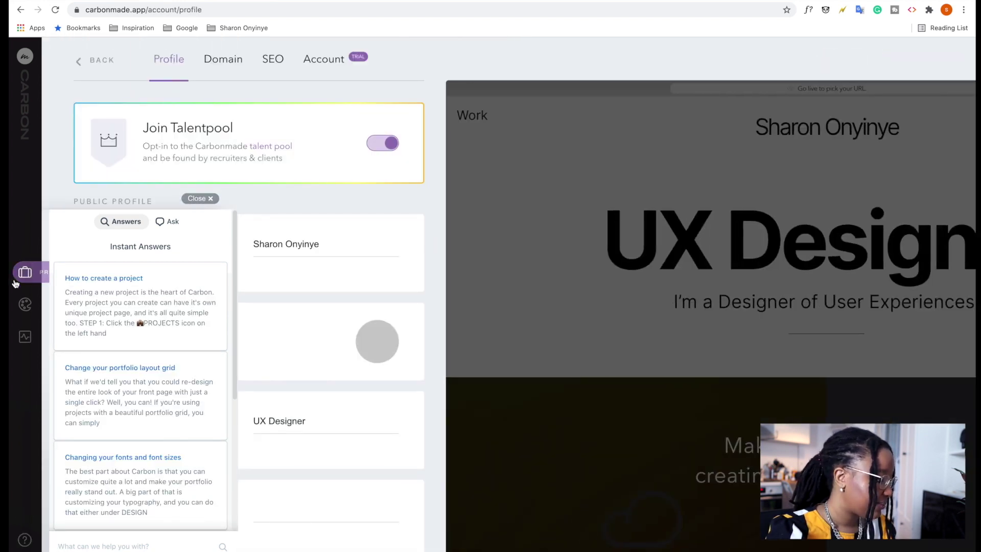
left_click(23, 275)
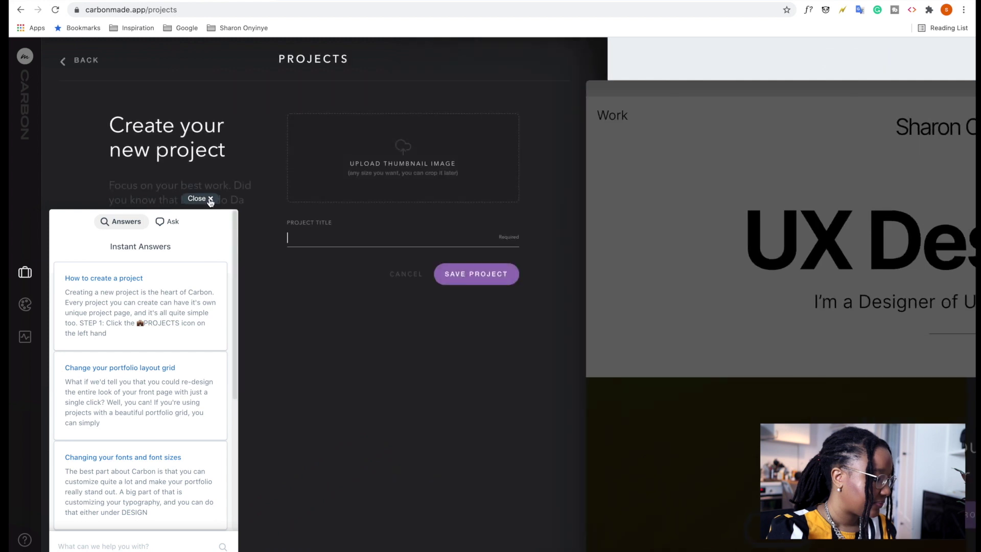
left_click(205, 199)
left_click(78, 62)
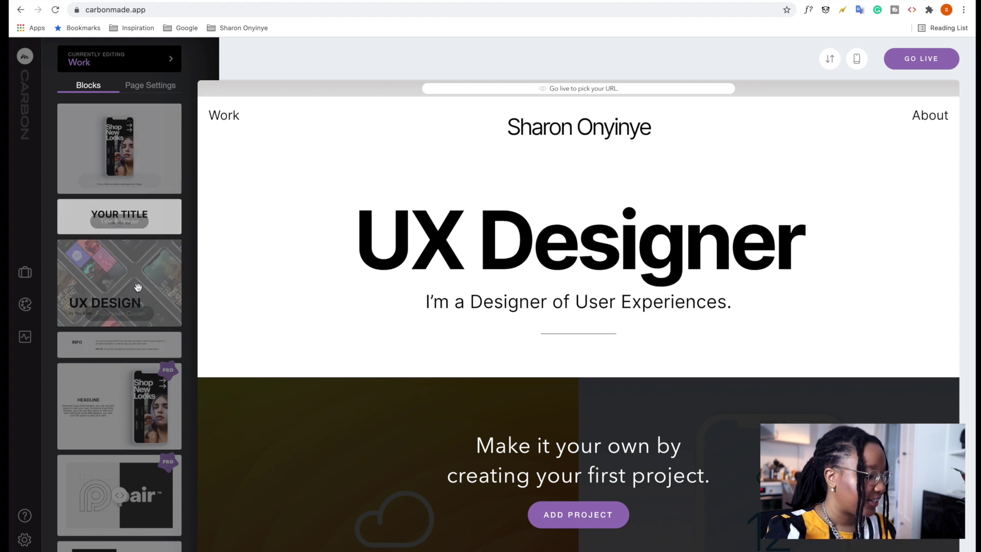
scroll(130, 296, "down", 3)
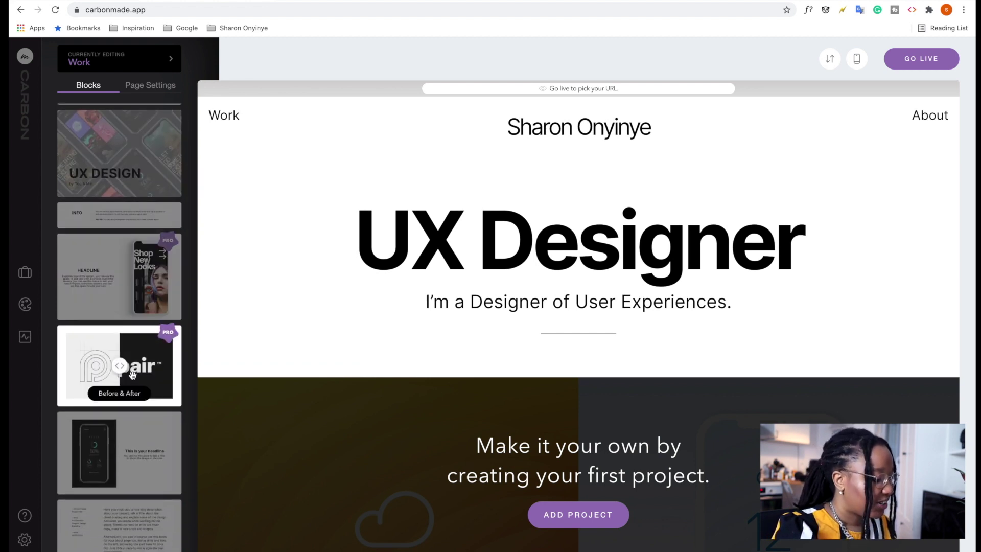
scroll(128, 399, "down", 2)
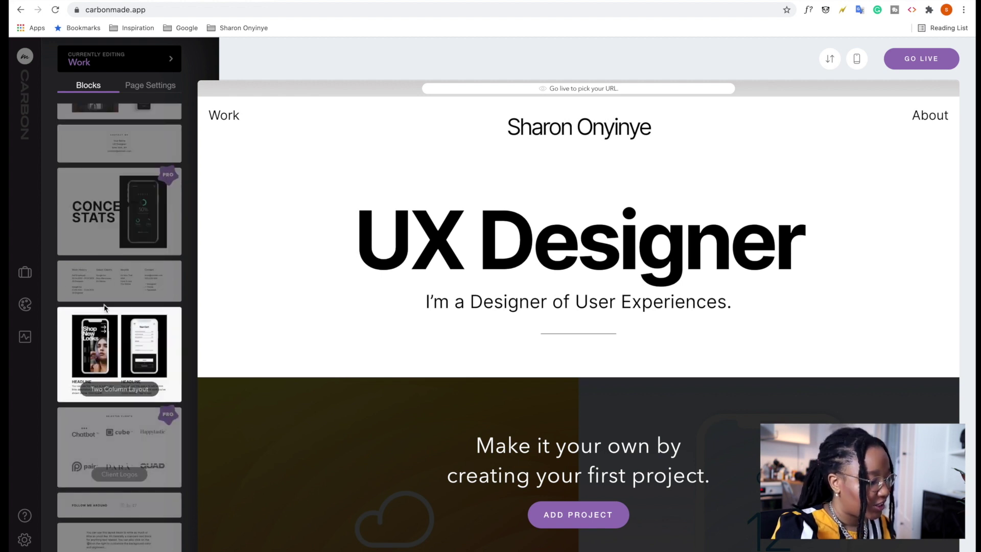
scroll(104, 305, "up", 5)
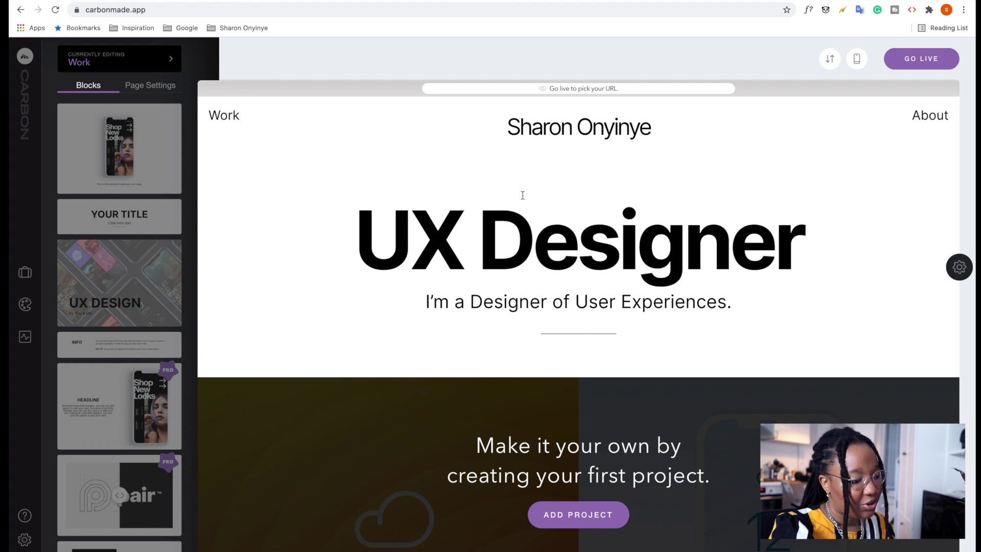
scroll(470, 274, "down", 4)
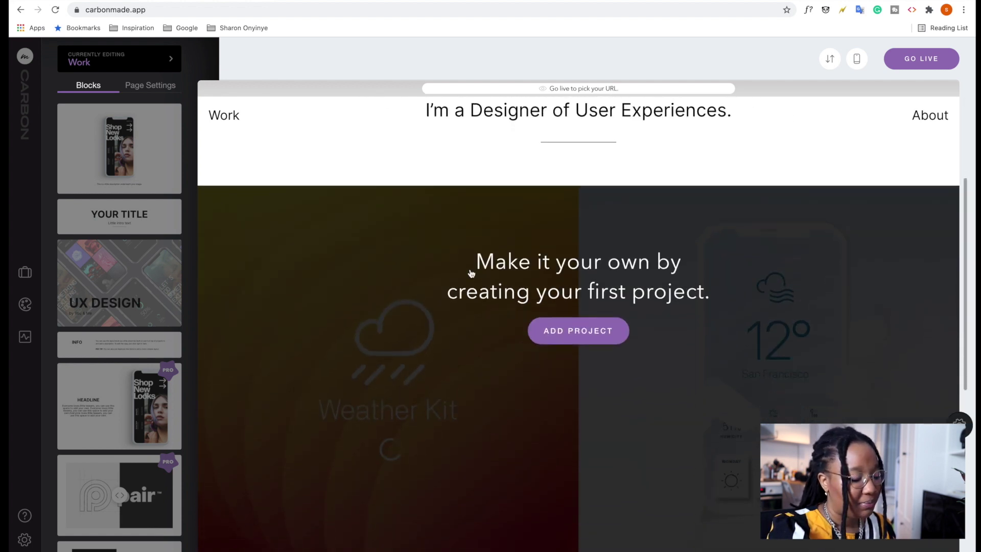
scroll(471, 274, "up", 5)
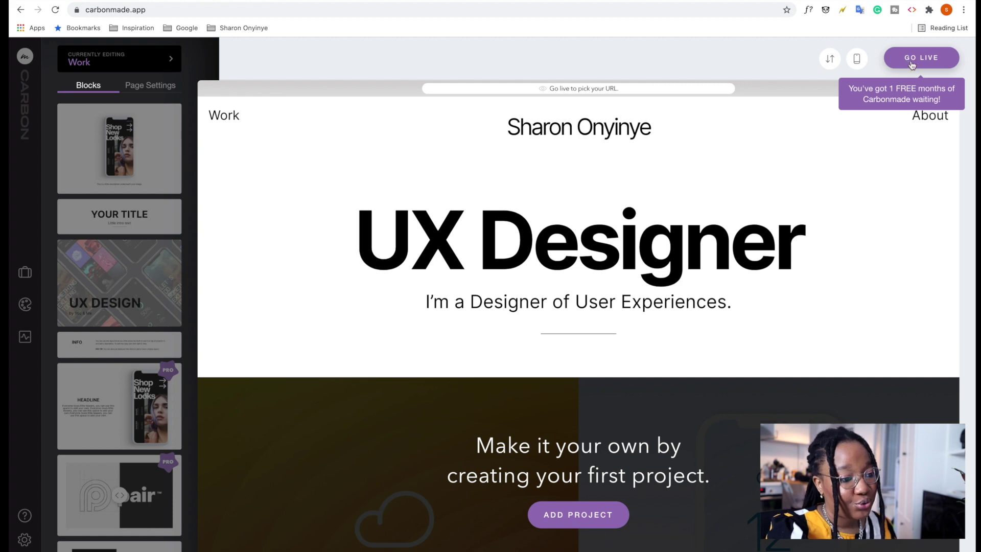
scroll(506, 258, "down", 3)
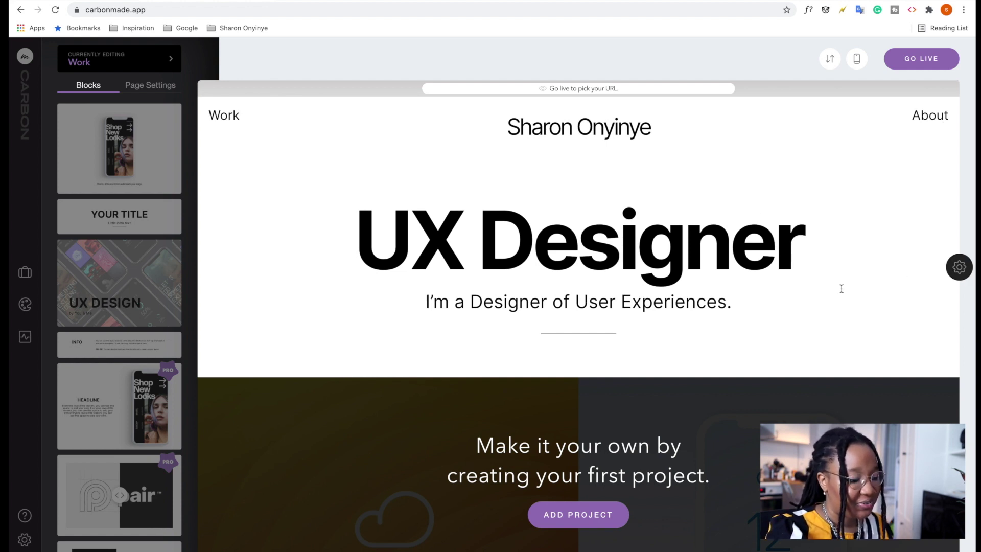
In the hero block settings, turn off the UX Designer heading.
left_click(959, 270)
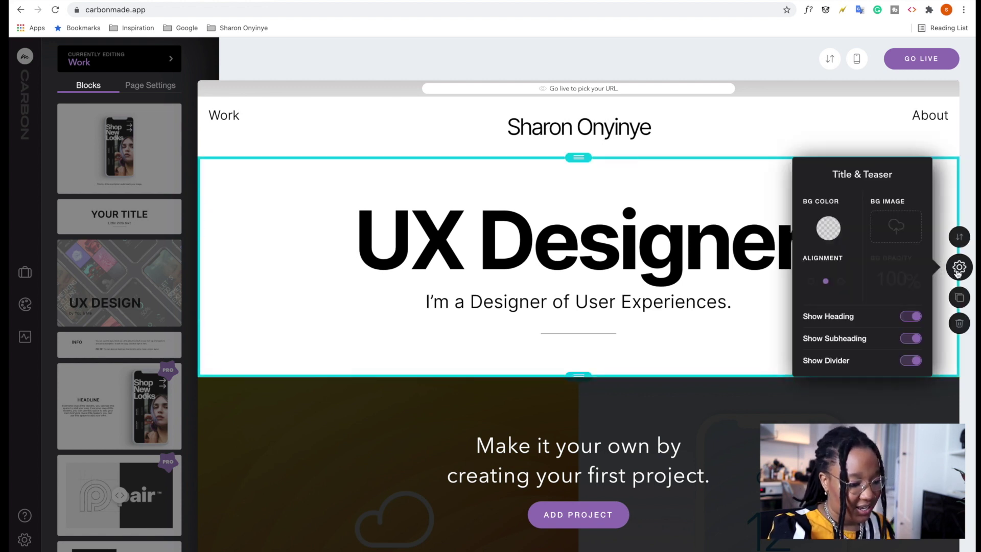
left_click(959, 270)
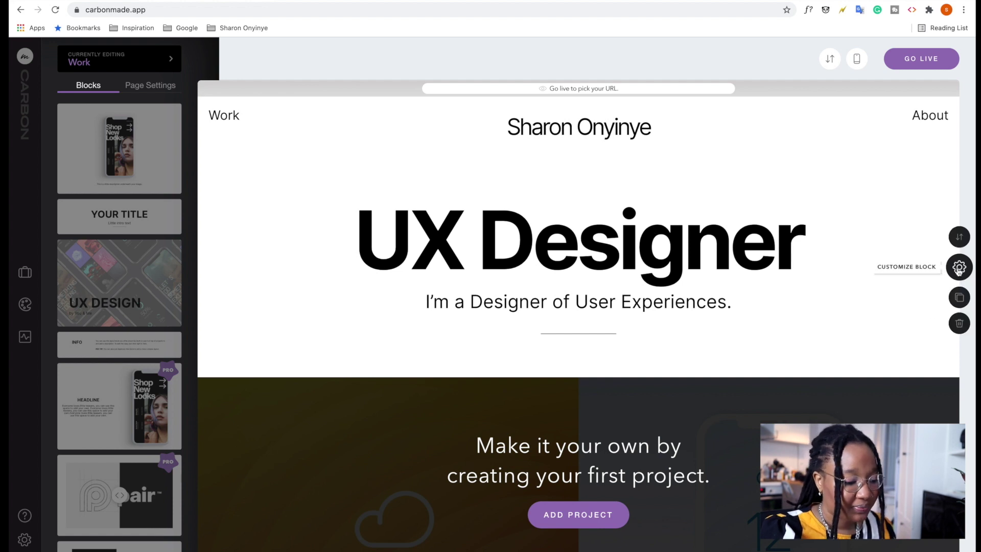
left_click(960, 267)
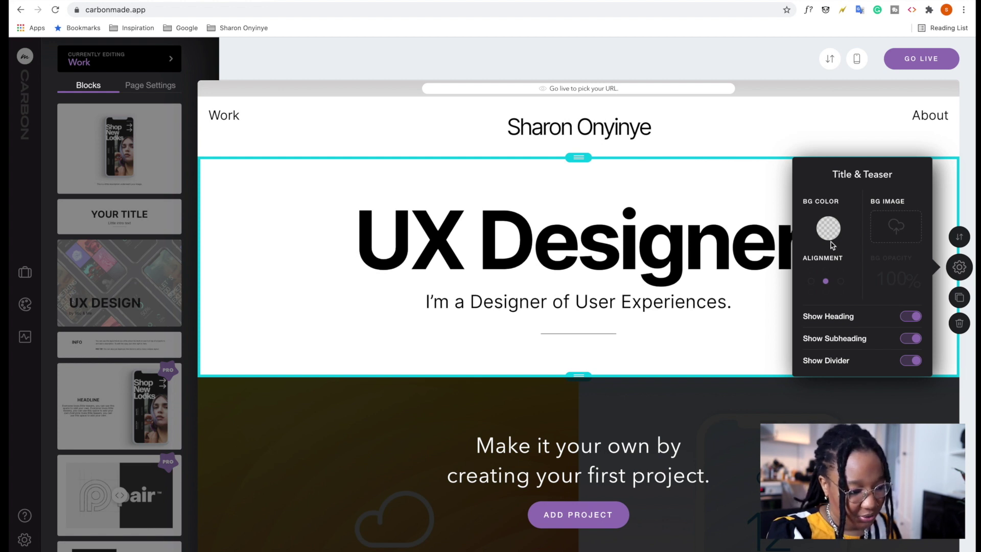
left_click(910, 317)
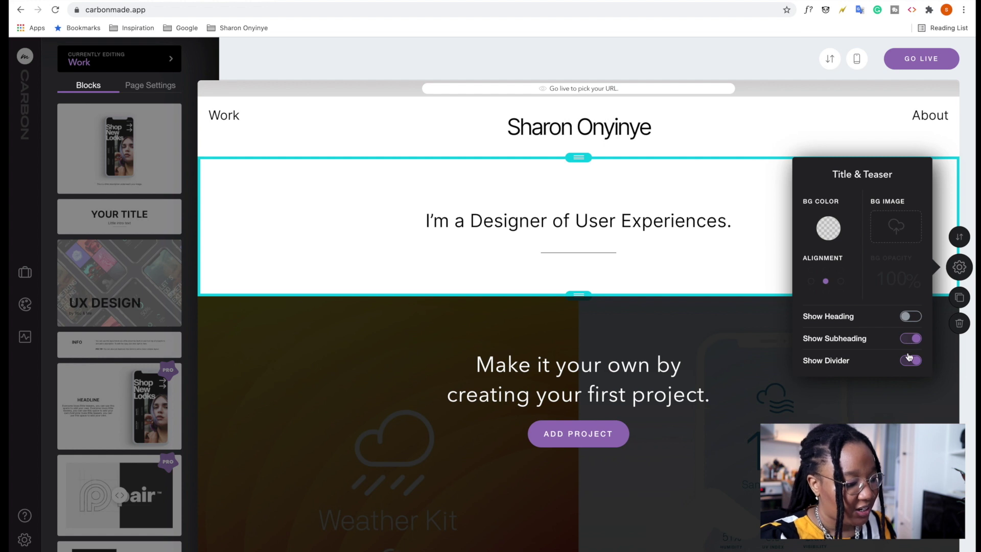
left_click(910, 360)
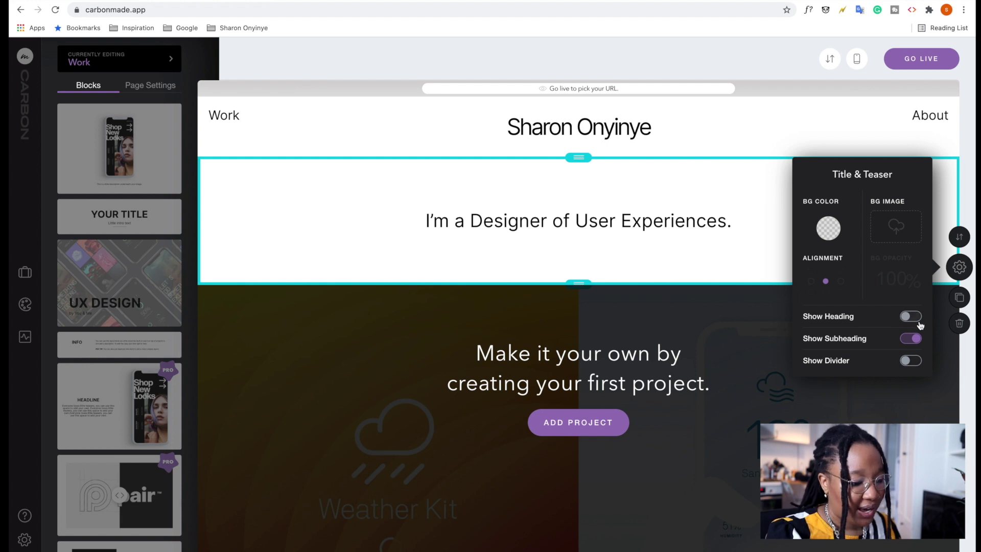
Rewrite the subheading as a 'Hey there!' intro with the owner's name ending 'and I love to design', restoring the divider.
left_click(634, 221)
left_click_drag(726, 218, 434, 221)
key("BackSpace")
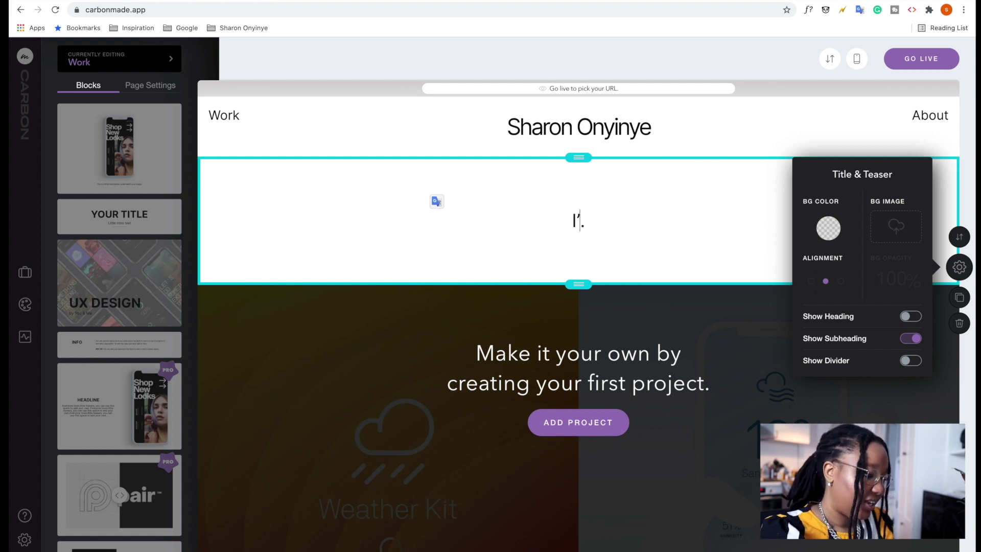
key("BackSpace")
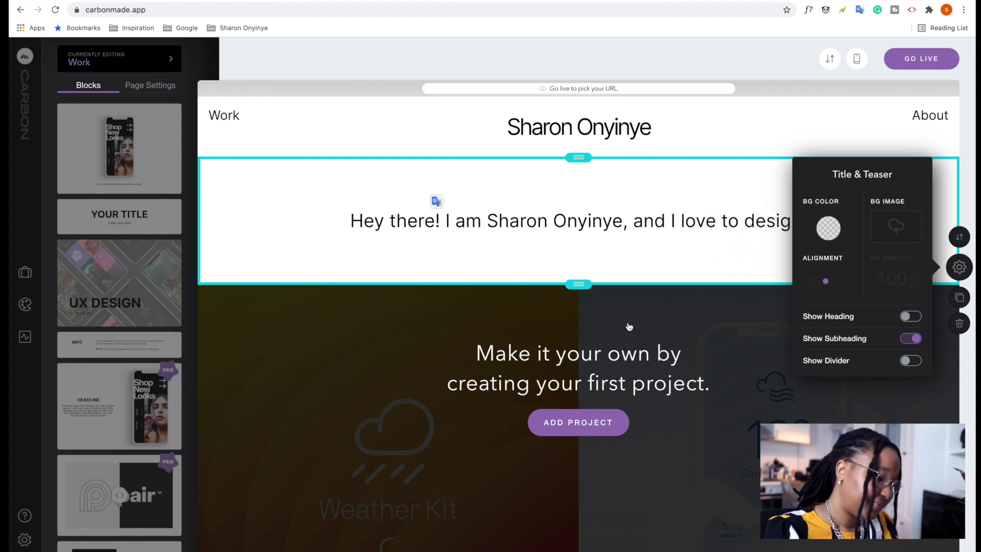
left_click(910, 361)
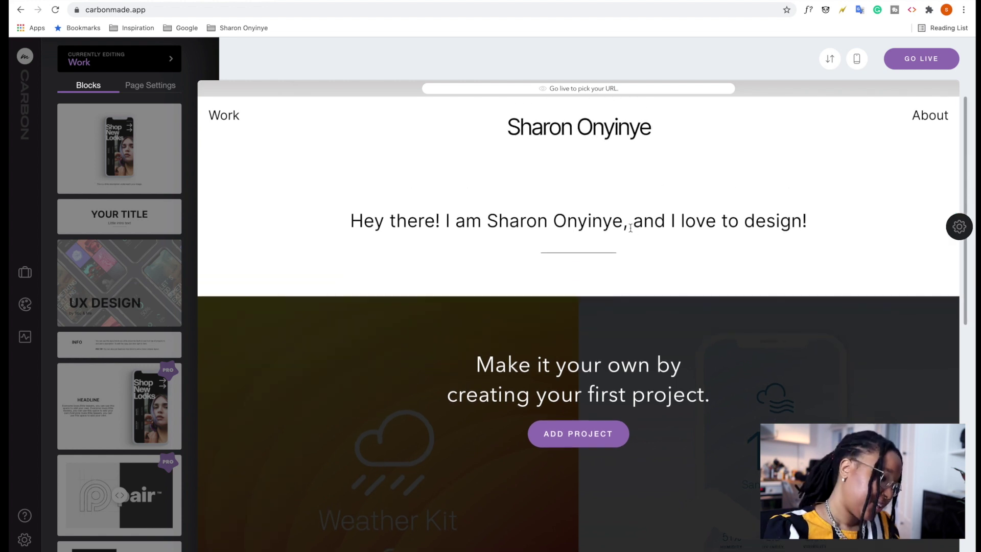
triple_click(712, 225)
Set the intro line in the Work Sans font.
left_click(604, 249)
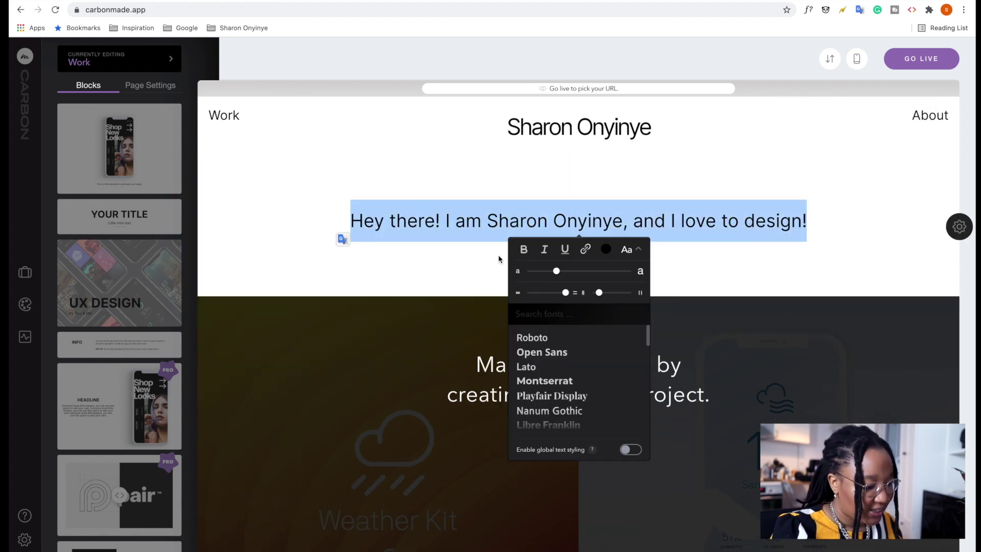
scroll(600, 415, "down", 2)
scroll(597, 412, "up", 2)
scroll(597, 411, "down", 3)
left_click(549, 351)
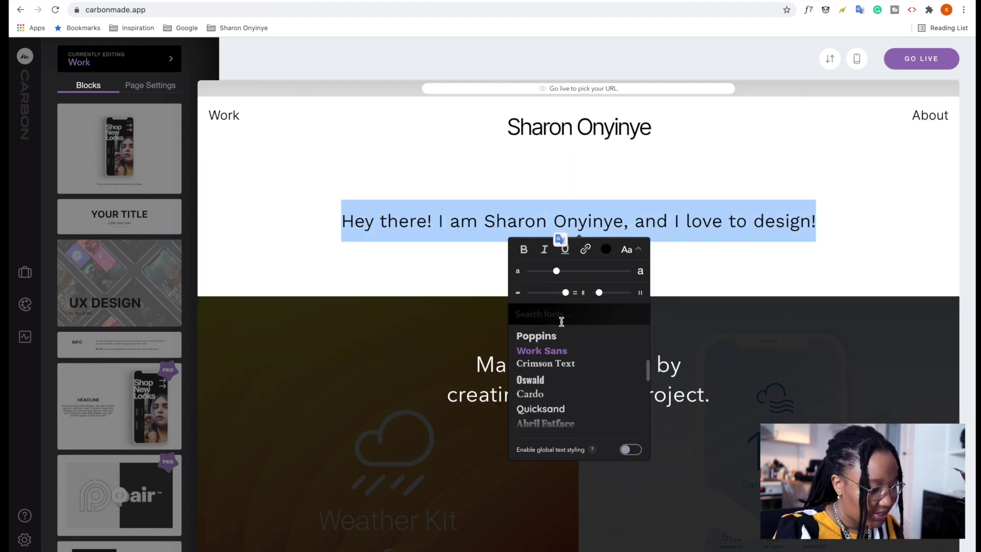
left_click(811, 236)
Add 'a designer in Berlin' and change the ending to 'User Experience Design!'.
triple_click(811, 236)
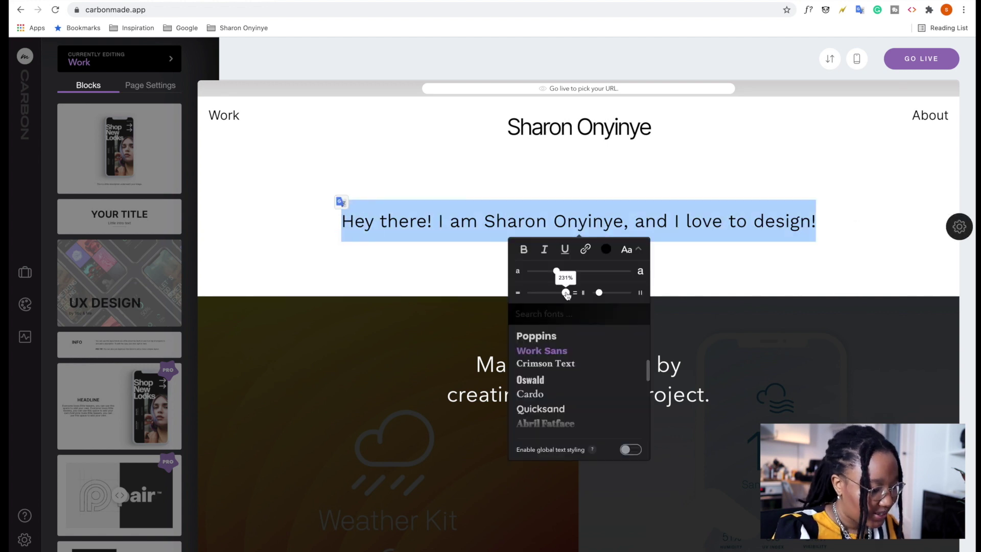
left_click(814, 221)
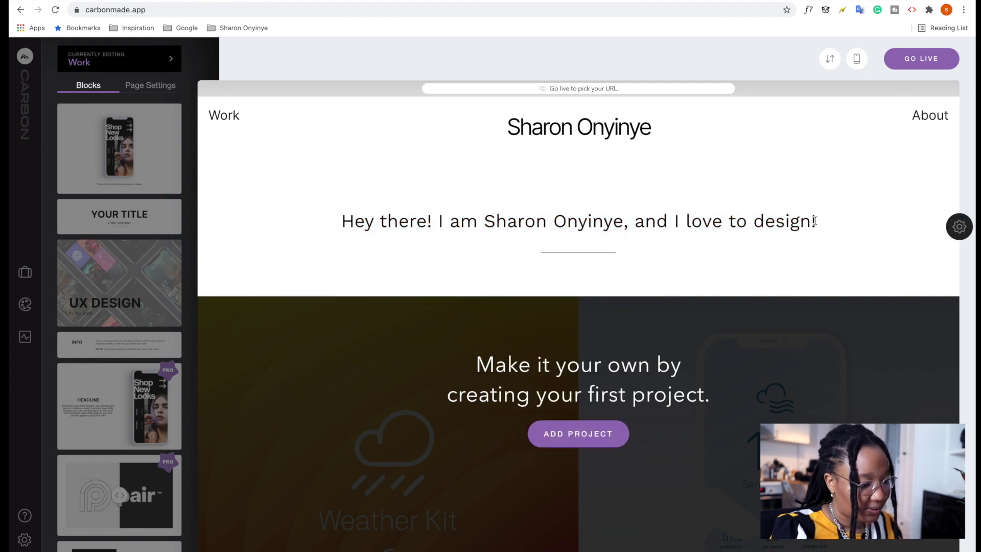
type("a designer in Berli")
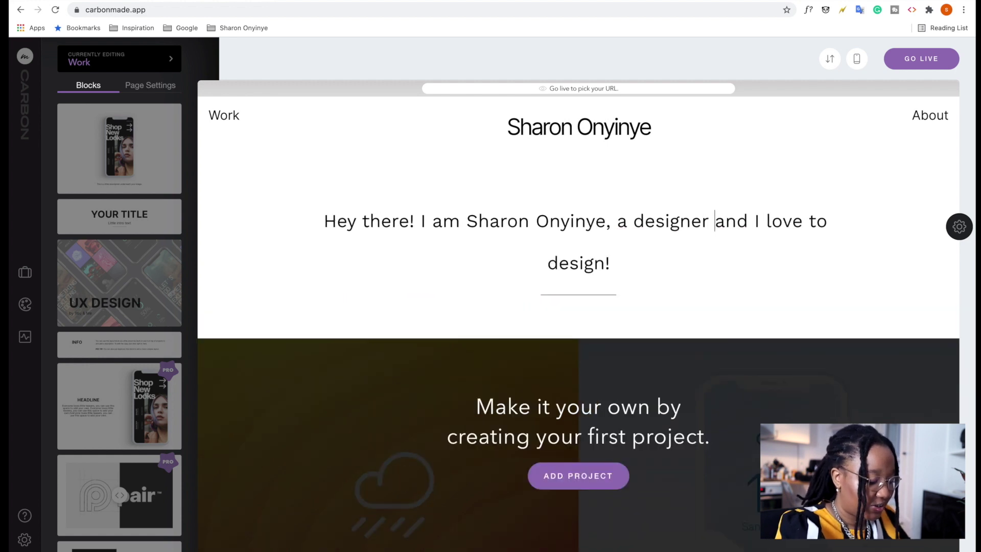
type("n")
left_click_drag(514, 263, 644, 263)
type("User")
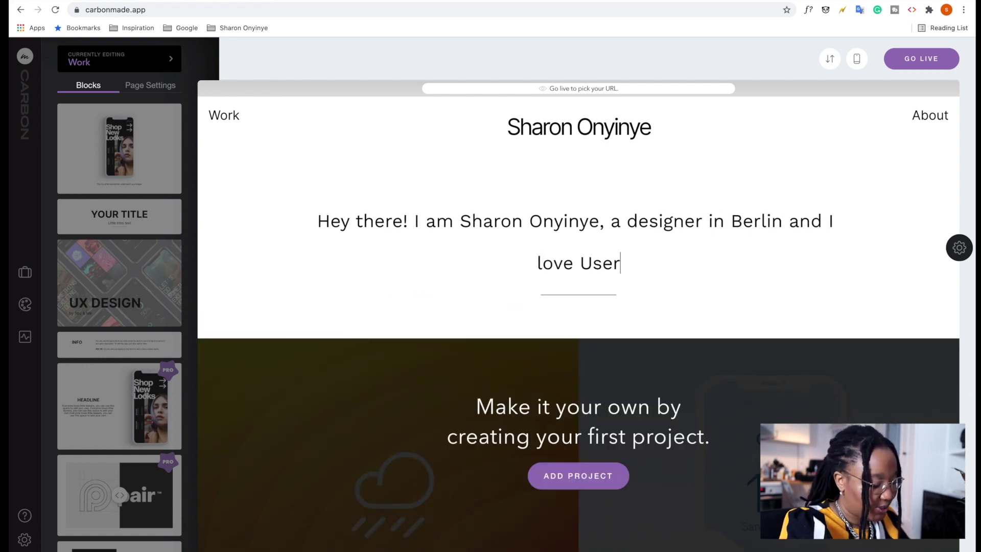
type(" Experience Design!")
Restyle the whole intro paragraph in a different sans font.
triple_click(731, 256)
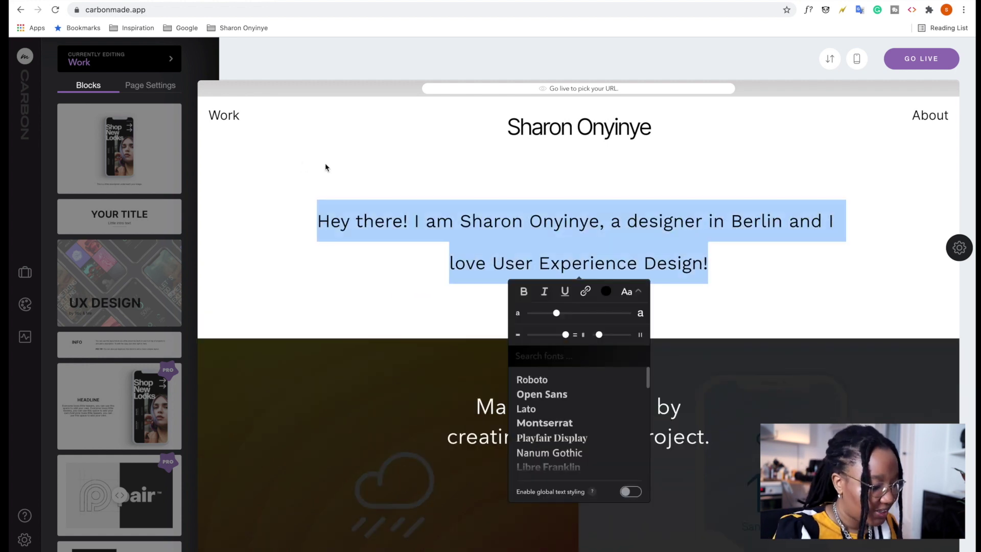
scroll(577, 409, "down", 3)
scroll(566, 379, "up", 3)
left_click(565, 379)
left_click(627, 195)
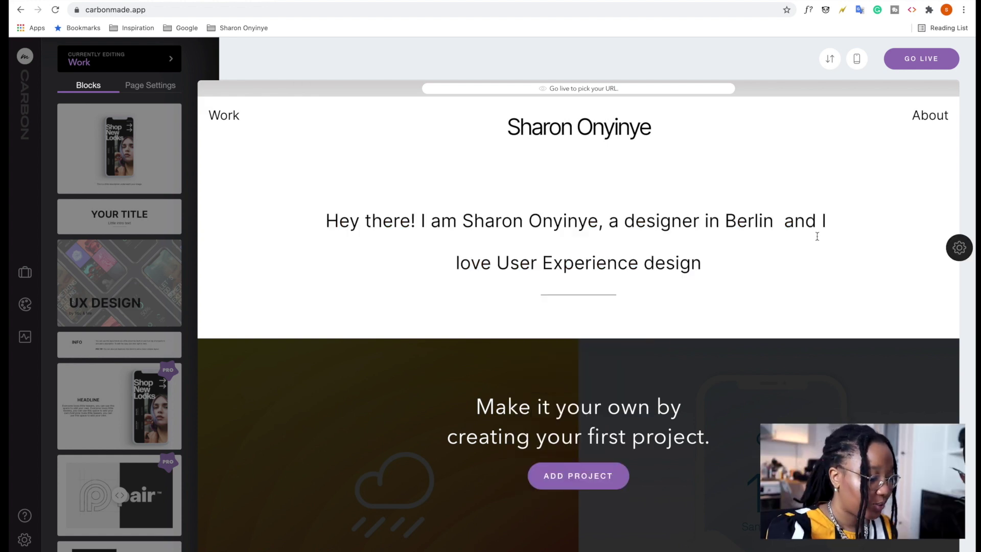
Check the Portfolio document in Google Docs, then return to the Carbonmade editor.
scroll(658, 445, "down", 3)
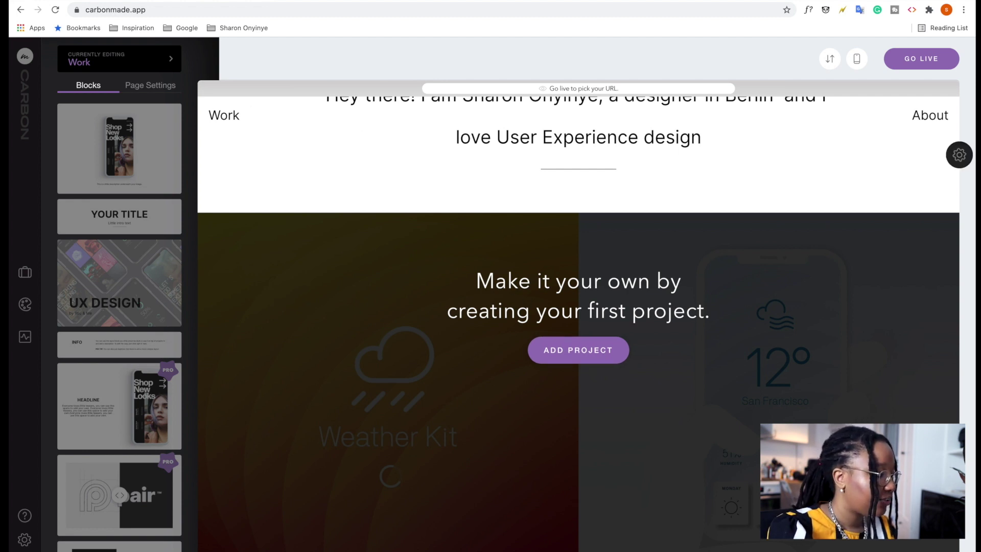
key("ctrl+Tab")
scroll(404, 434, "down", 10)
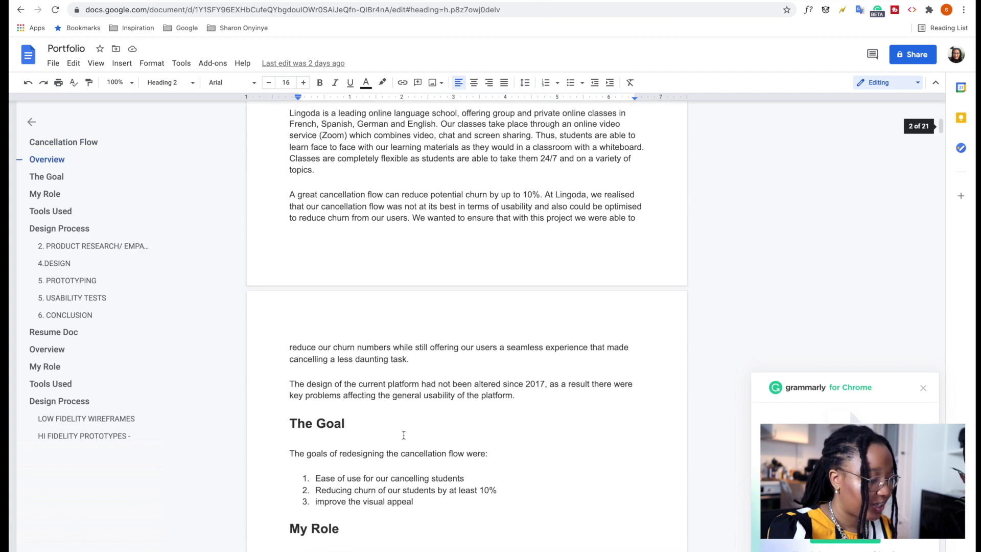
scroll(404, 434, "up", 10)
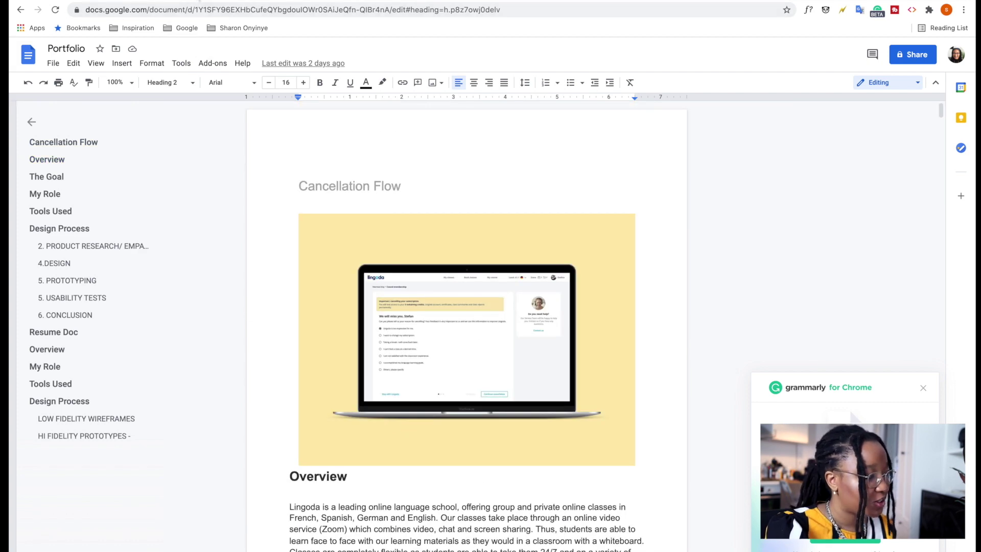
key("ctrl+shift+Tab")
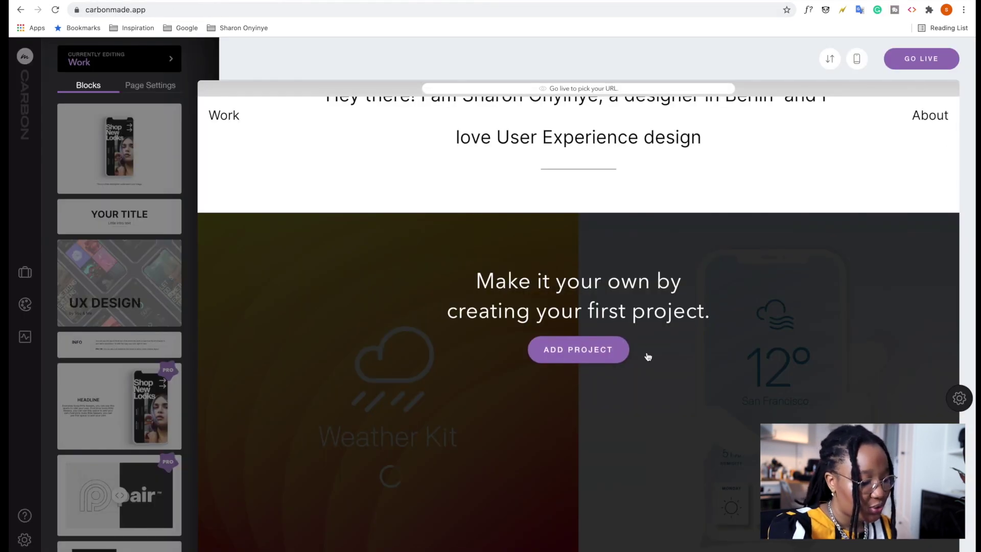
Create and save the 'Cancellation Flow' project with the laptop mockup from Downloads > Cancellation flow as its cover.
left_click(595, 352)
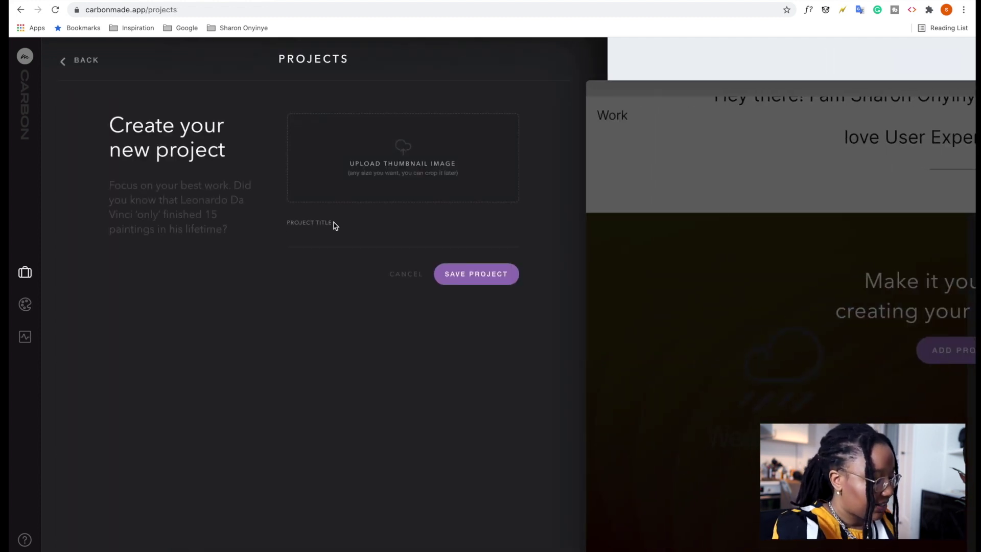
type("C")
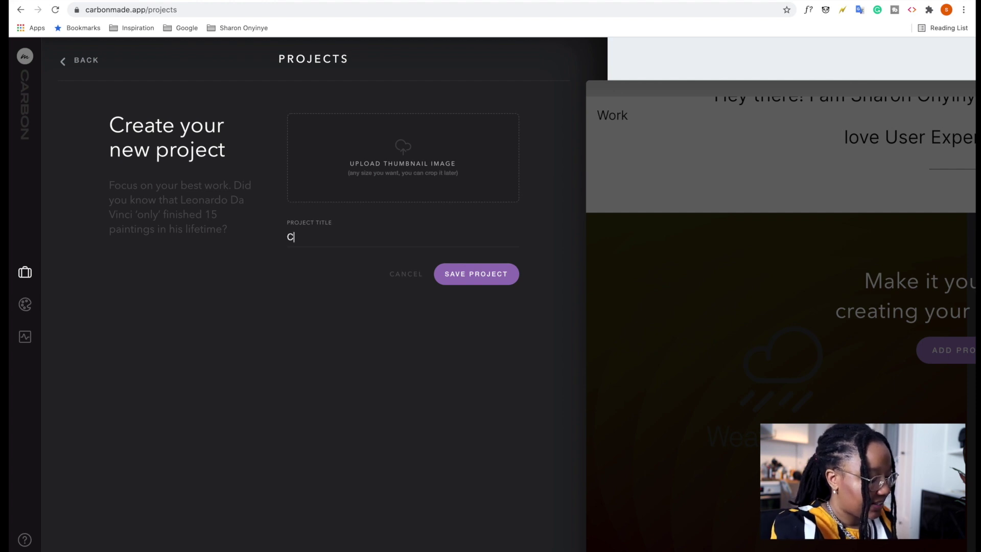
type("ancellation Flow")
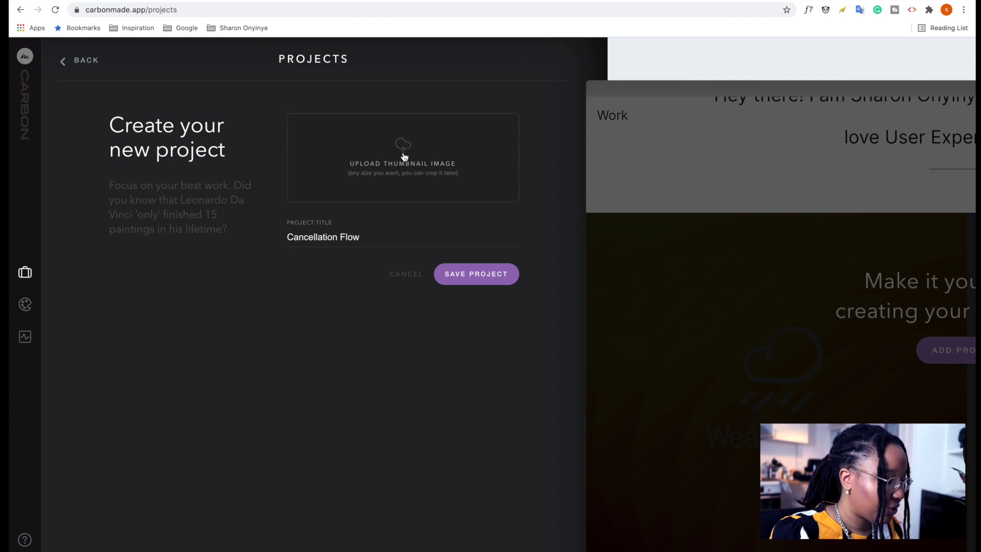
left_click(403, 150)
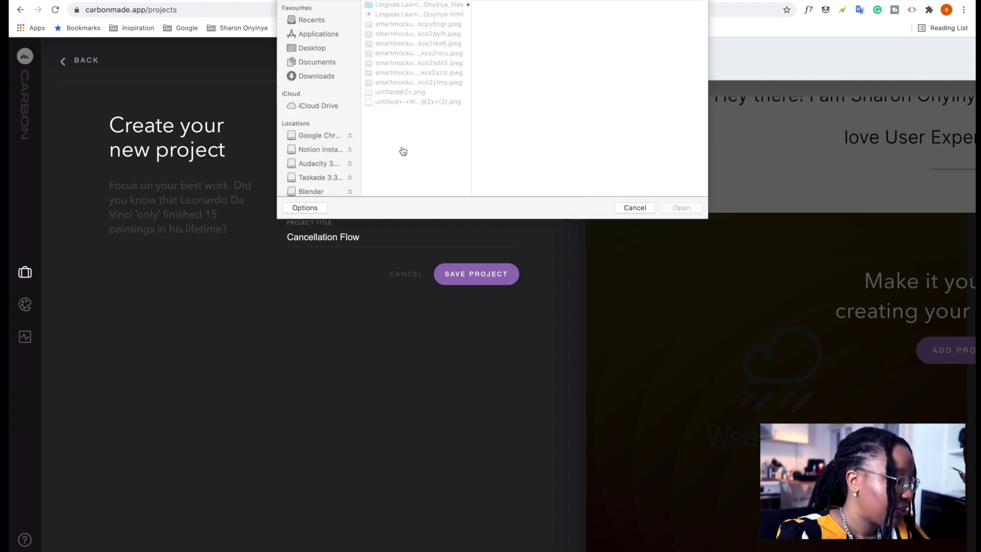
left_click(332, 75)
left_click(398, 14)
left_click(525, 24)
left_click(682, 208)
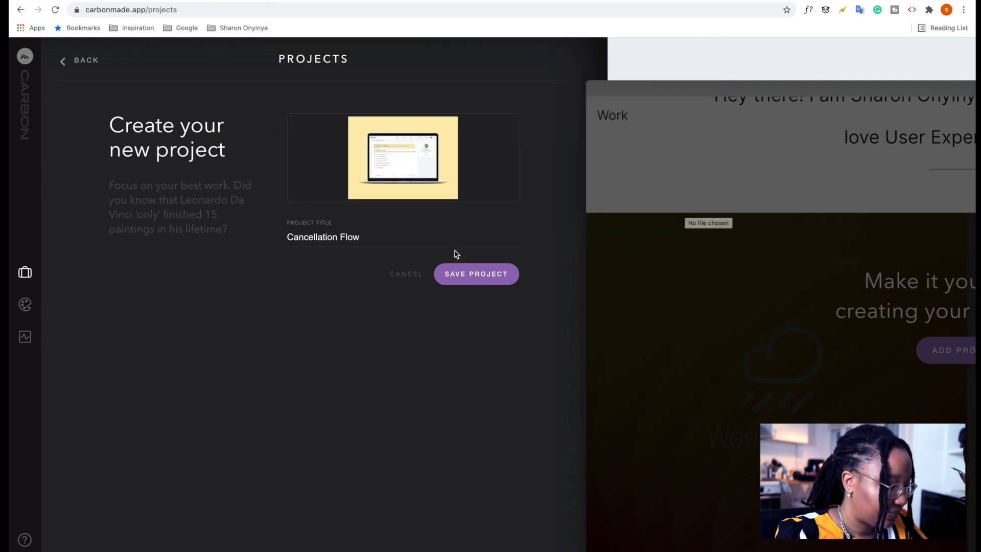
left_click(474, 279)
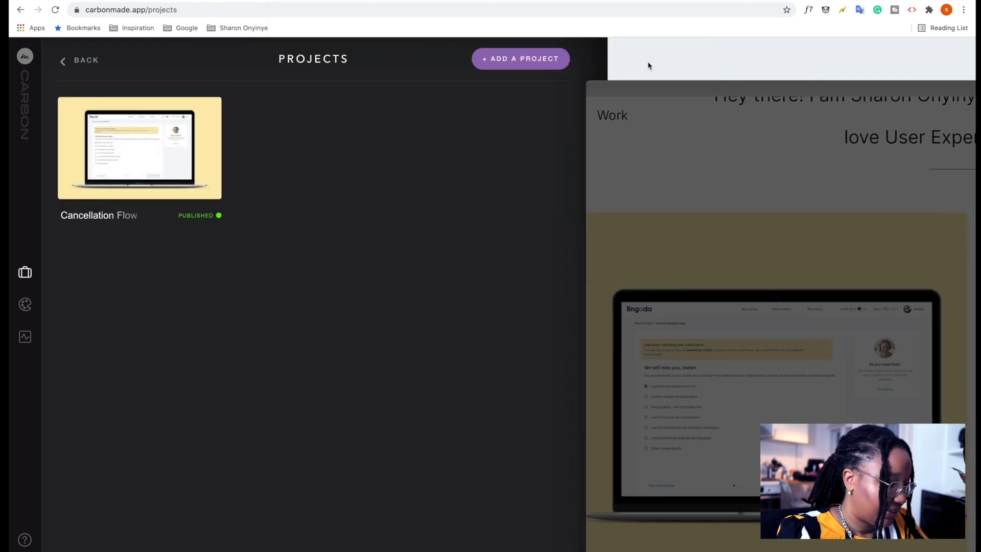
Open the Work page editor and show the Project Grid Options for its two-column grid.
left_click(630, 95)
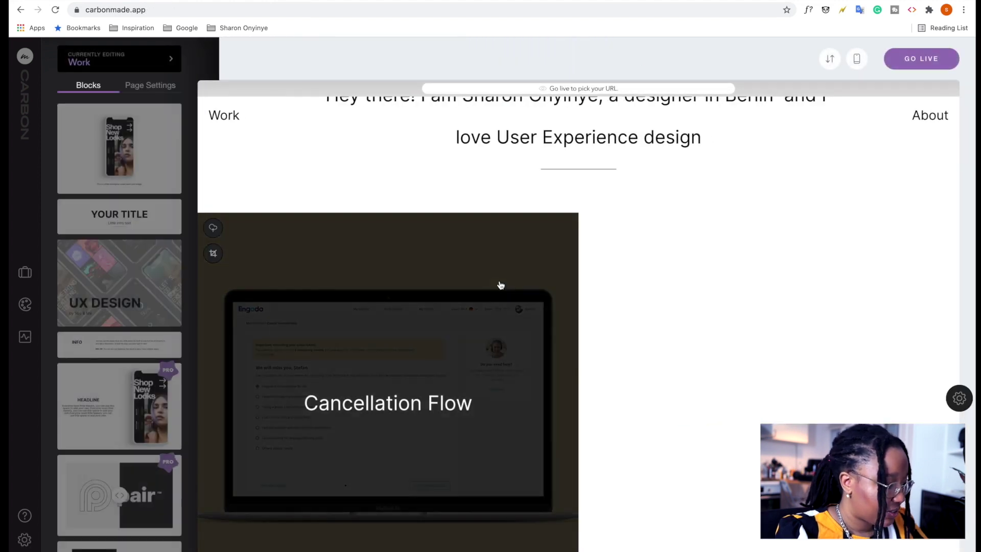
scroll(501, 285, "down", 1)
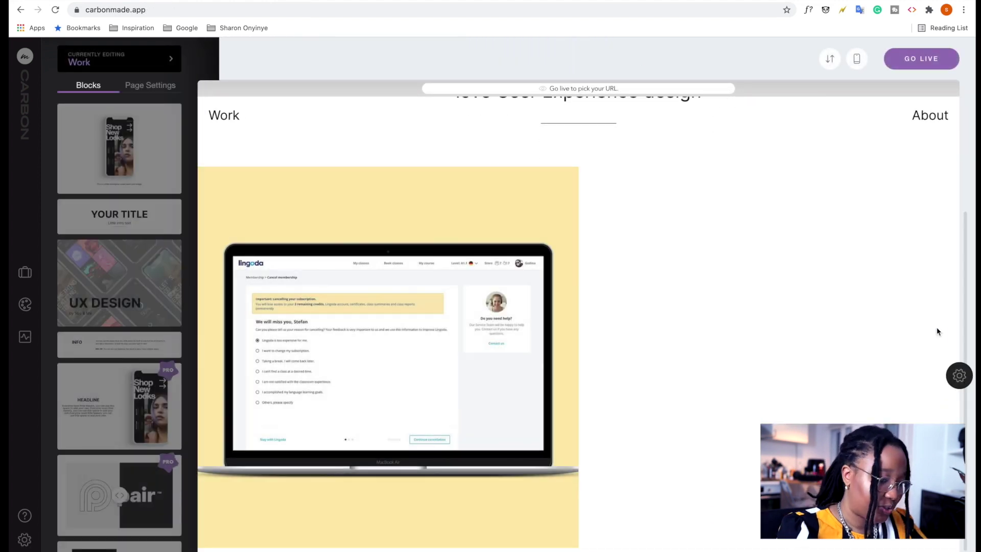
left_click(960, 376)
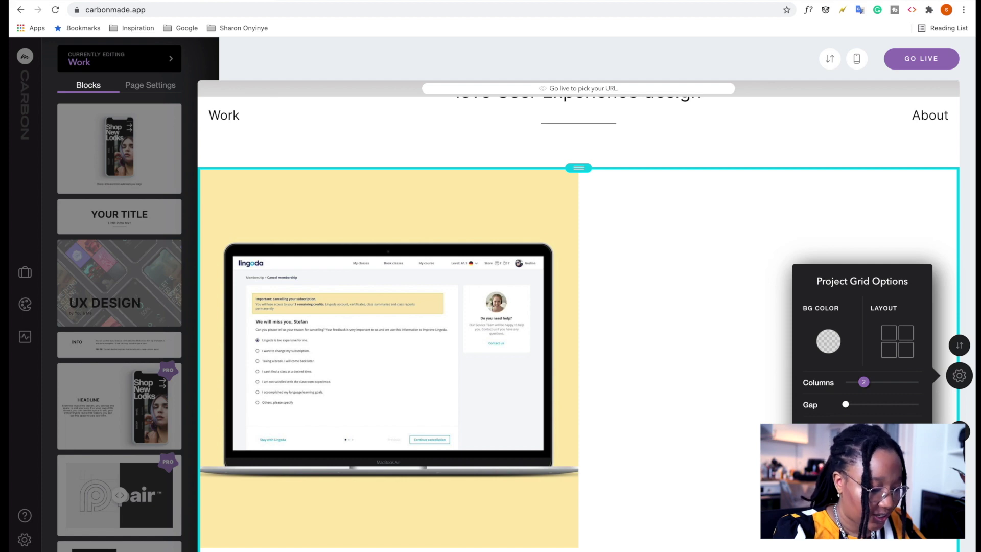
scroll(469, 362, "up", 2)
scroll(407, 320, "down", 3)
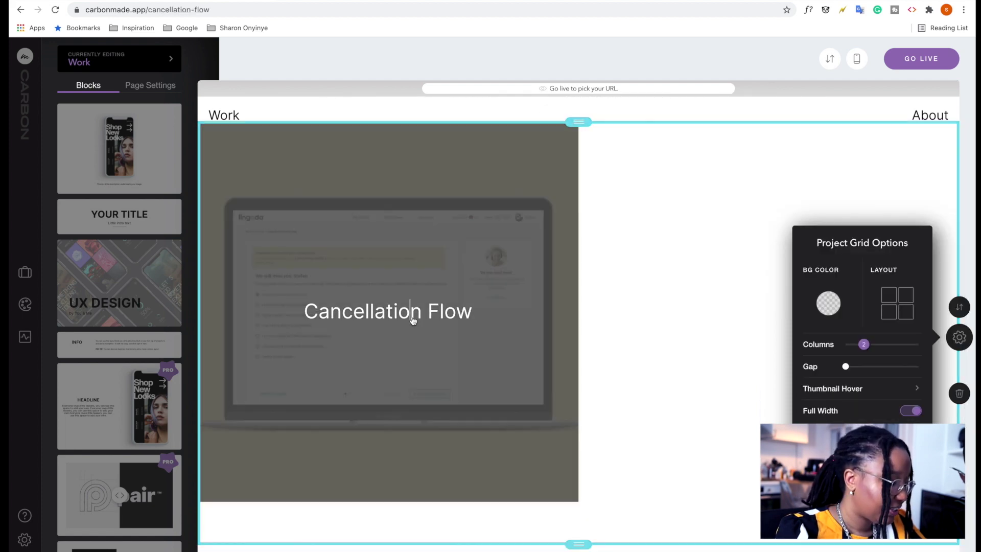
Add an image block with the laptop screenshot from the Cancellation flow folder and delete its placeholder caption.
left_click(413, 320)
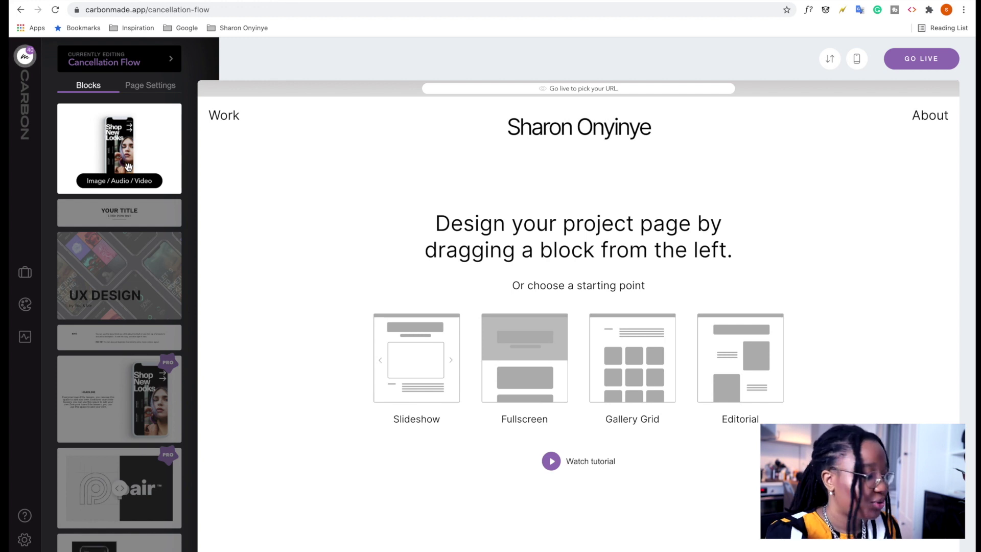
left_click_drag(123, 144, 566, 276)
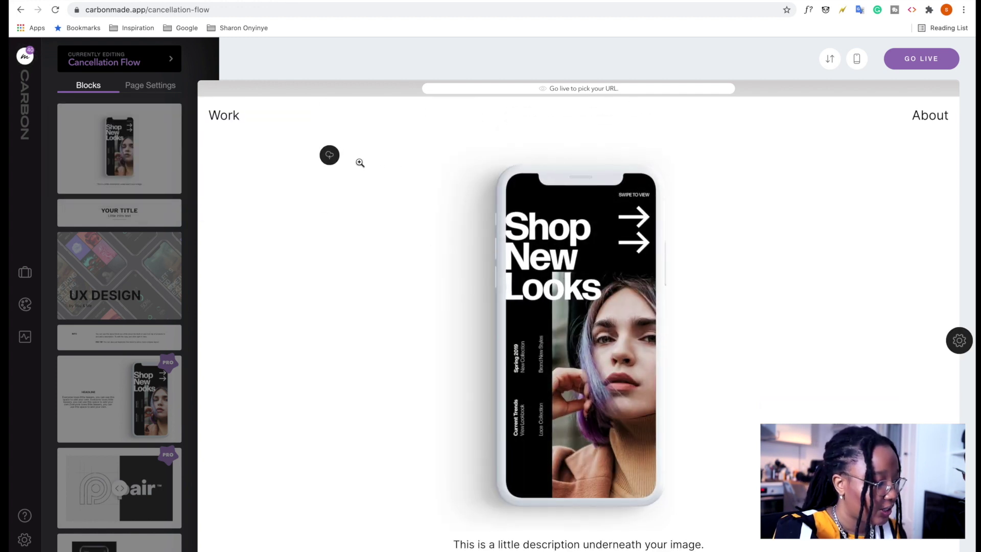
left_click(329, 156)
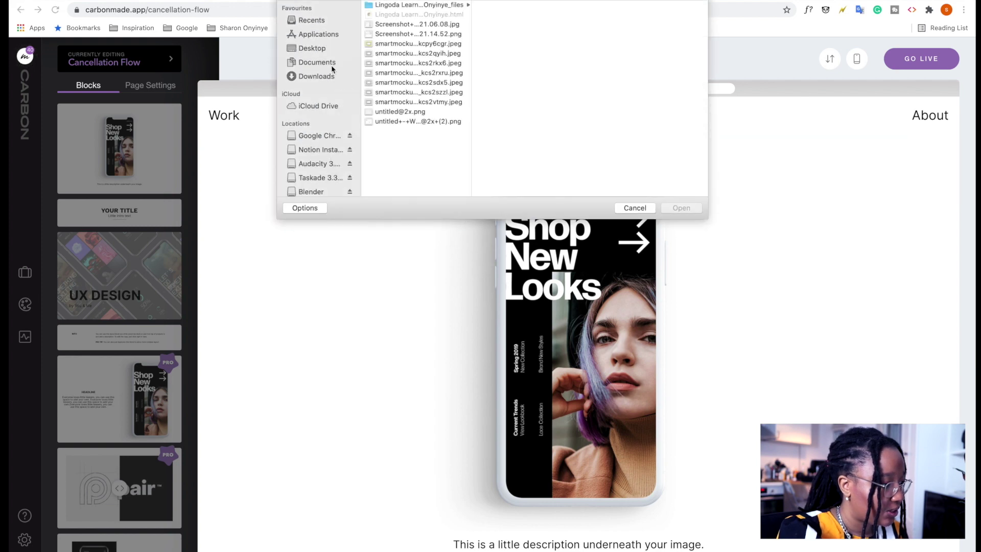
left_click(333, 77)
left_click(418, 15)
left_click(513, 36)
left_click(682, 208)
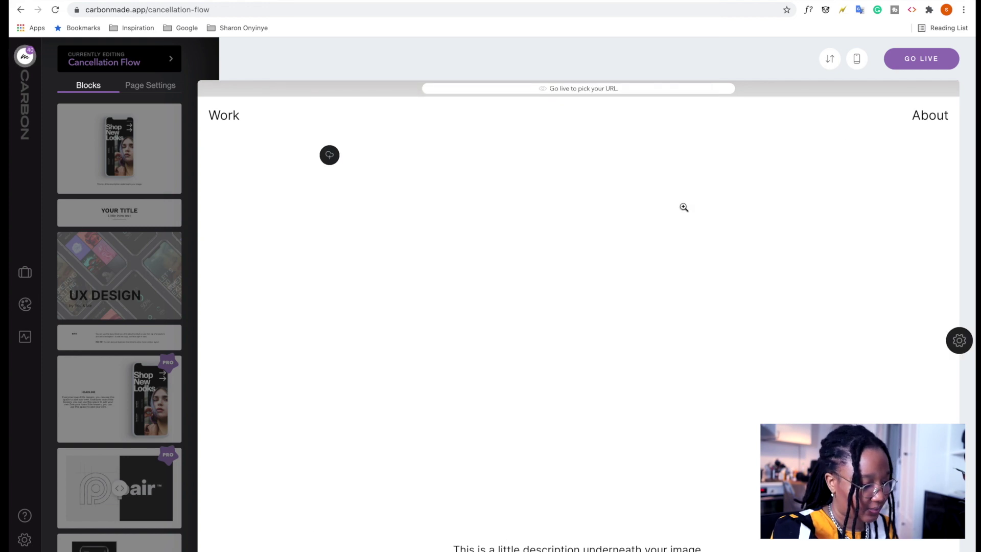
triple_click(461, 480)
key("BackSpace")
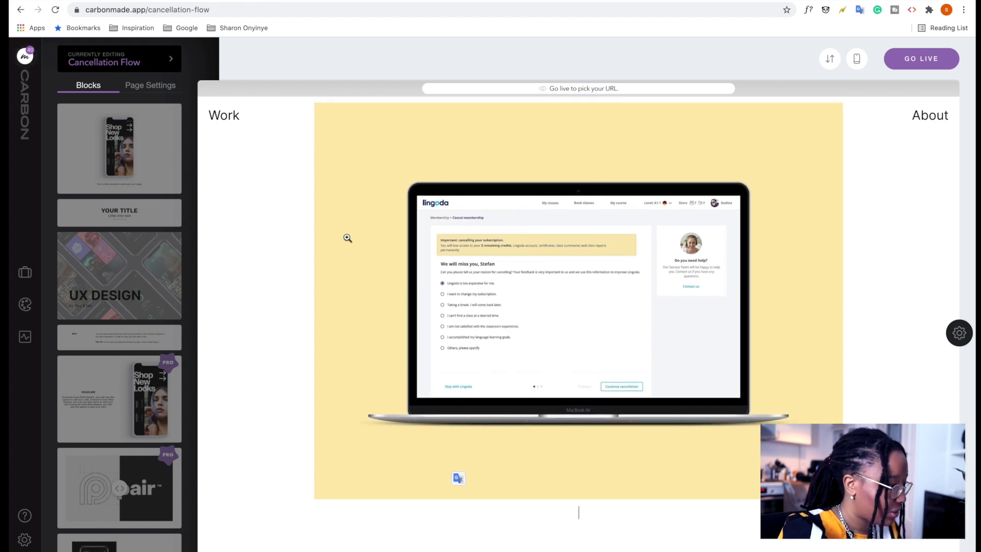
Add a Title & Teaser block below the image and replace YOUR TITLE with 'Introduction'.
scroll(142, 296, "down", 1)
scroll(142, 296, "down", 3)
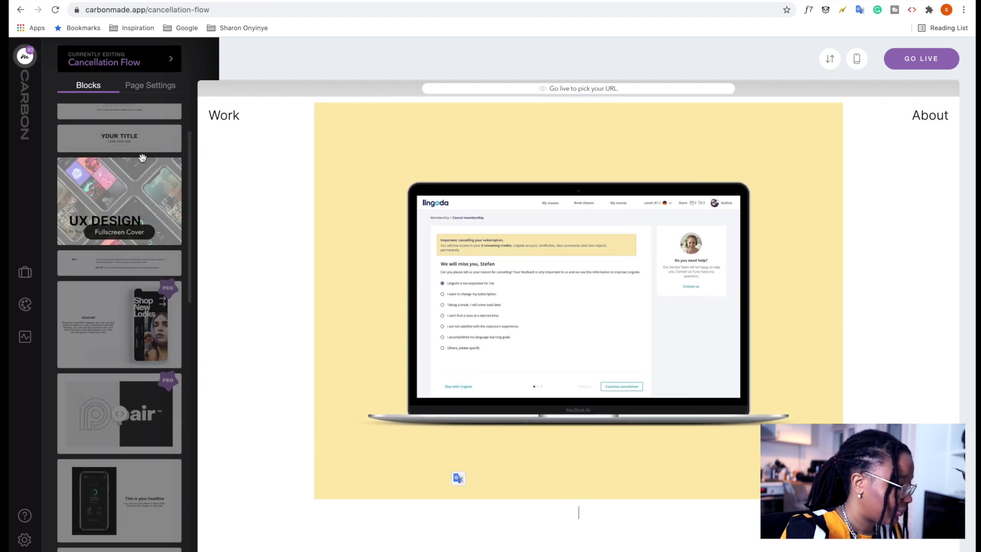
left_click_drag(156, 141, 487, 516)
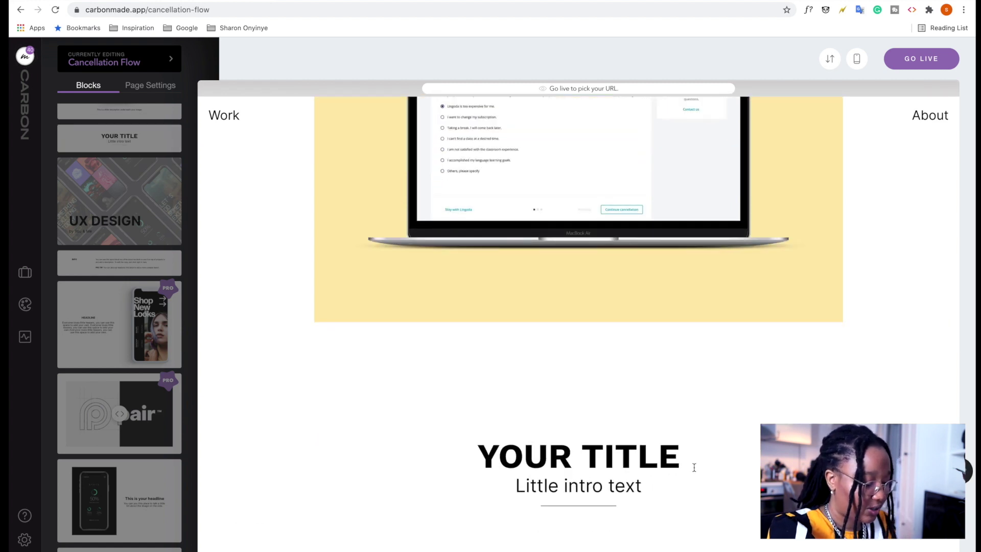
left_click_drag(694, 466, 462, 429)
type("Int")
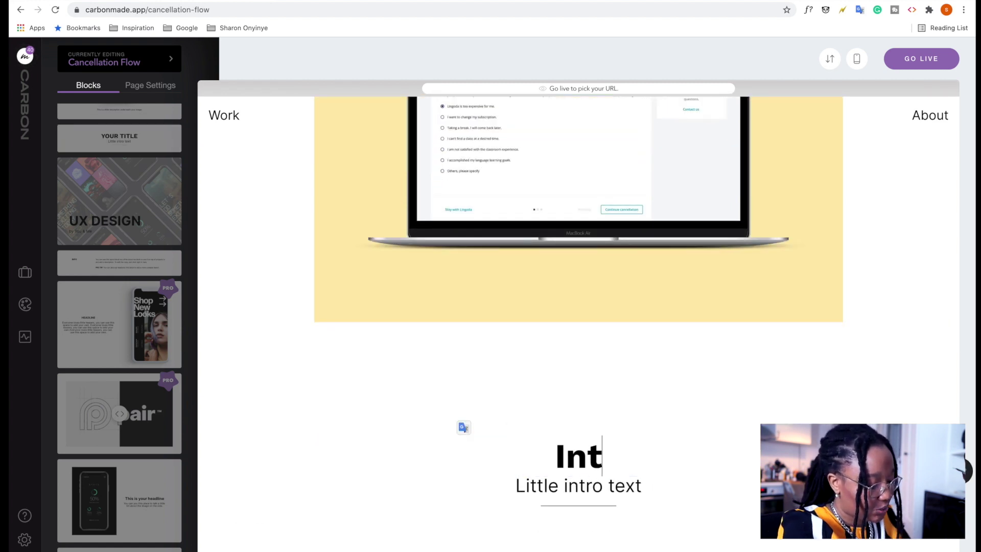
type("roduct")
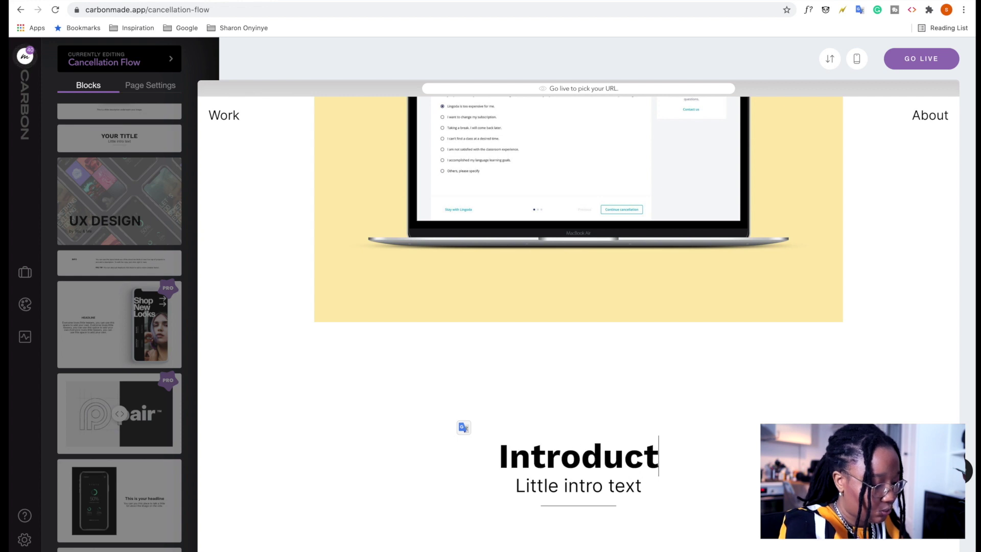
type("ion")
left_click(625, 486)
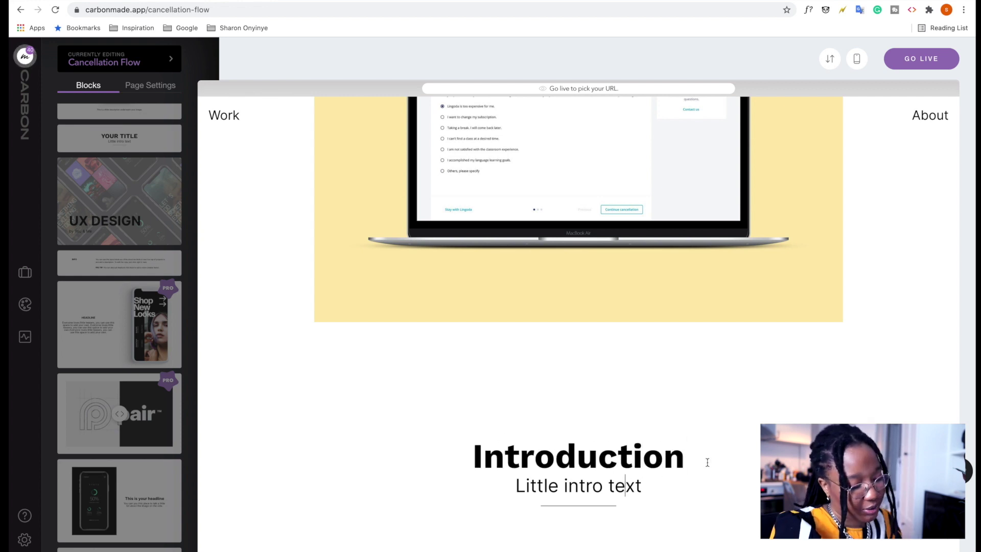
Set the Introduction heading in Work Sans, keeping it bold.
left_click_drag(695, 462, 453, 449)
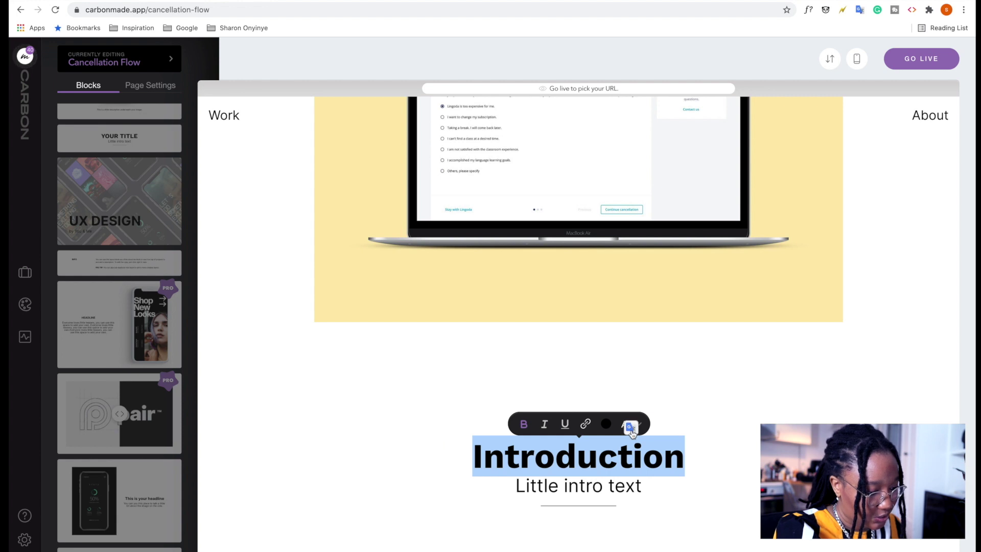
left_click(656, 427)
left_click_drag(688, 461, 431, 482)
left_click(632, 427)
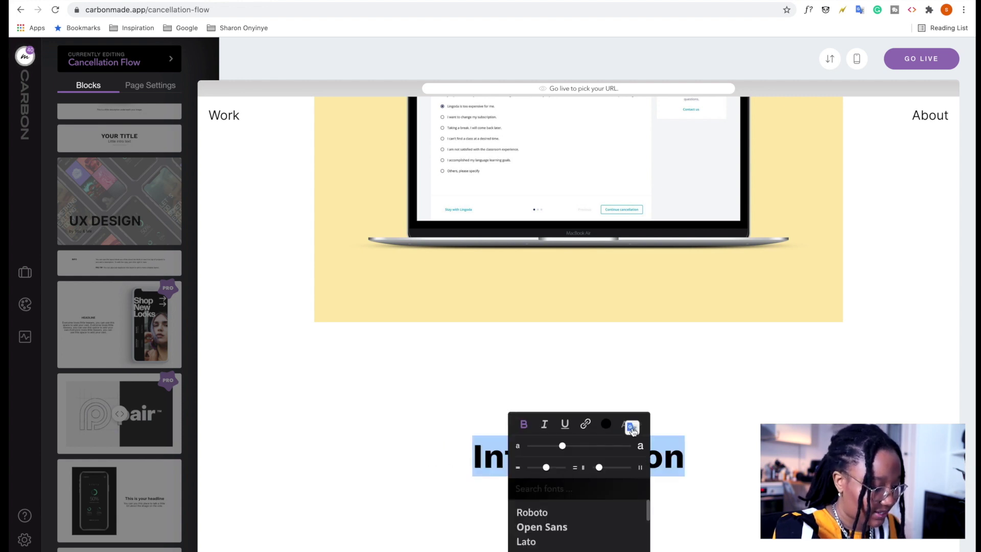
left_click(594, 491)
type("wor")
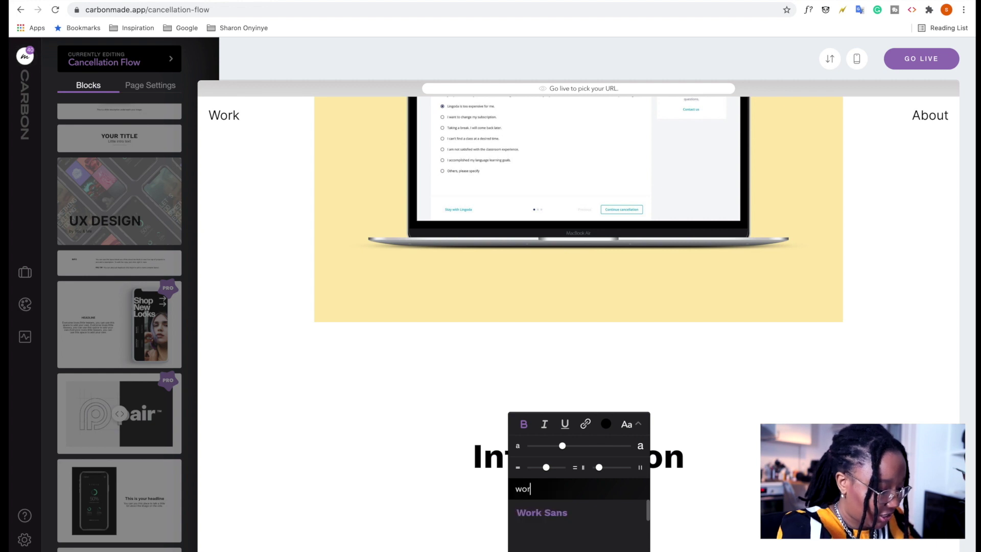
left_click(561, 521)
left_click_drag(683, 456, 457, 458)
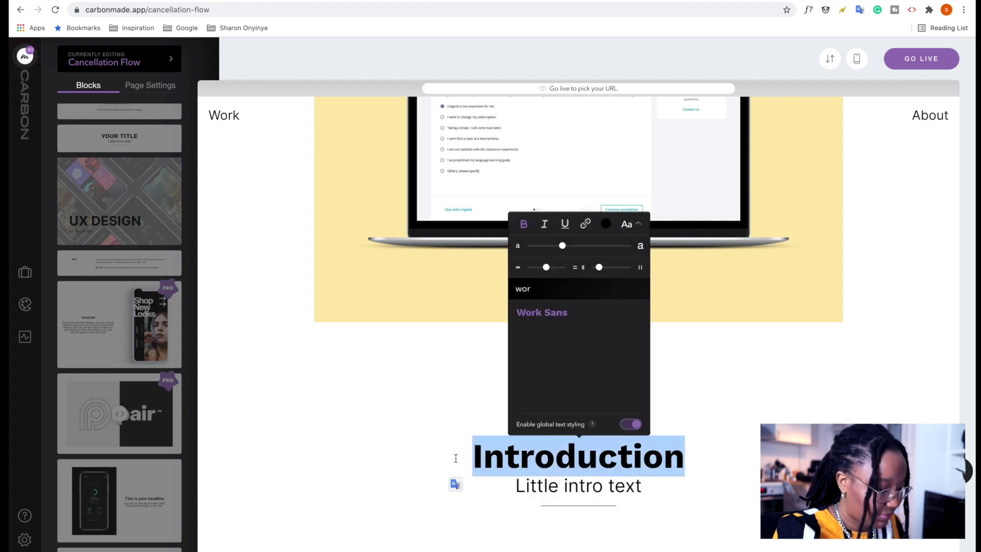
left_click(525, 225)
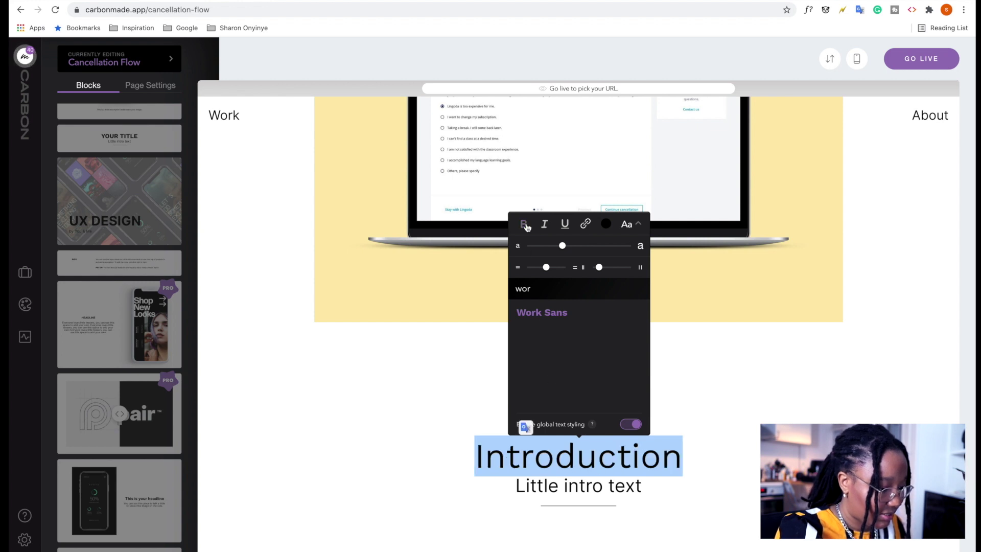
left_click(525, 225)
left_click(705, 445)
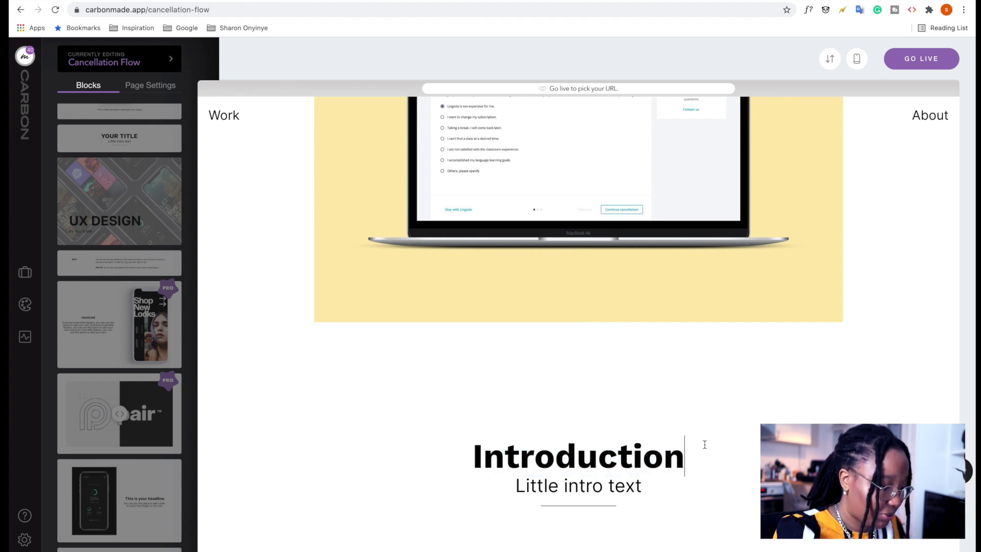
Hide the subheading under the Introduction title.
key("Escape")
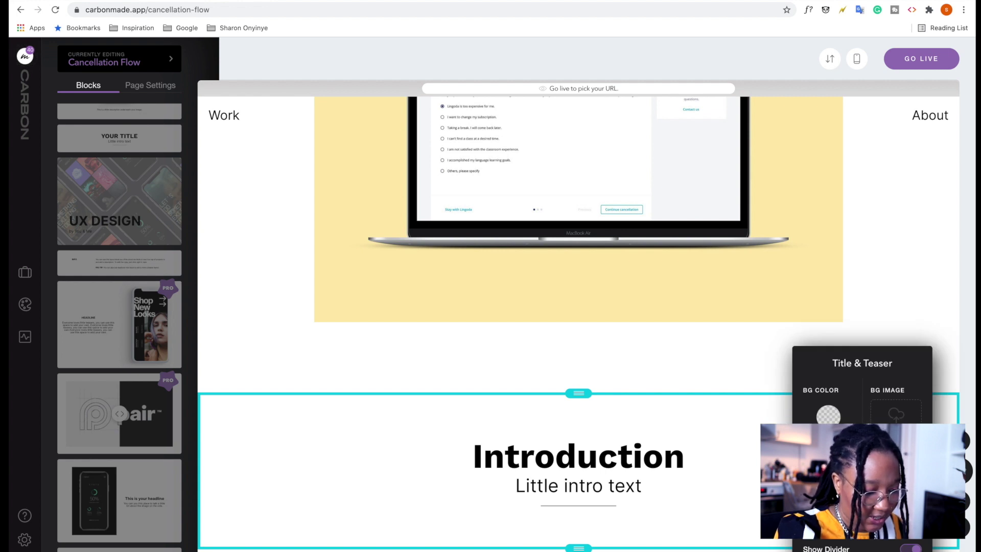
left_click(666, 342)
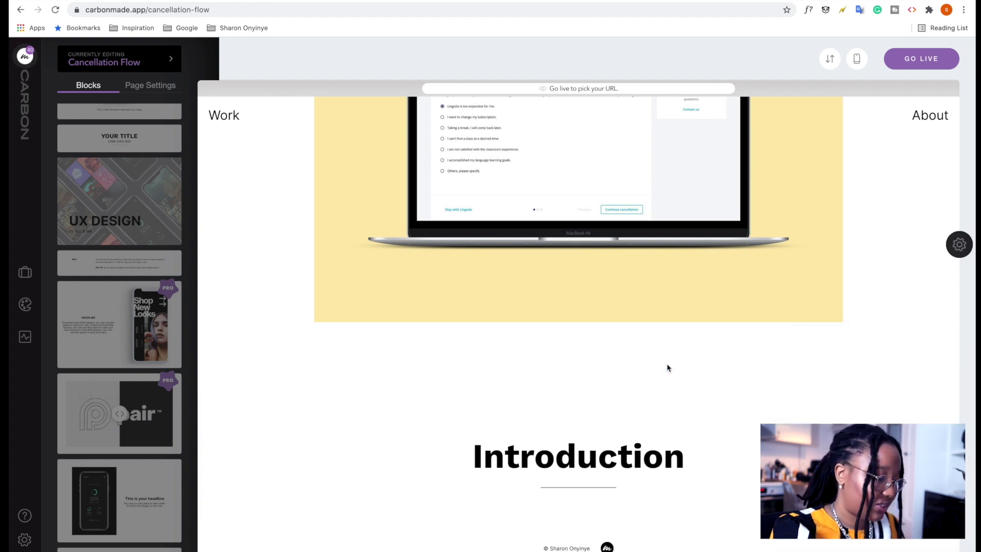
scroll(668, 344, "up", 5)
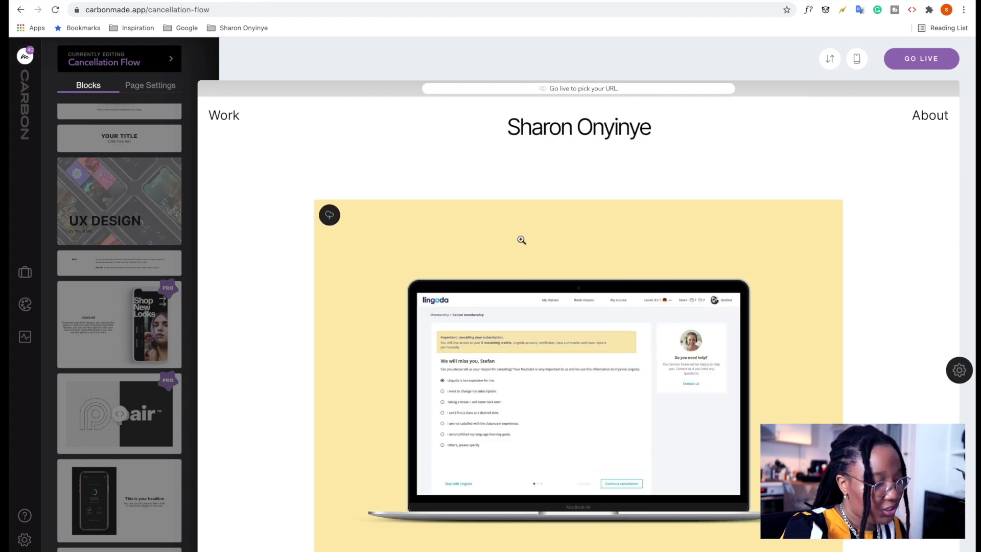
Add another title block and move an Introduction title above the laptop image.
mouse_move(121, 139)
left_mouse_down()
mouse_move(449, 162)
mouse_move(236, 162)
left_mouse_up()
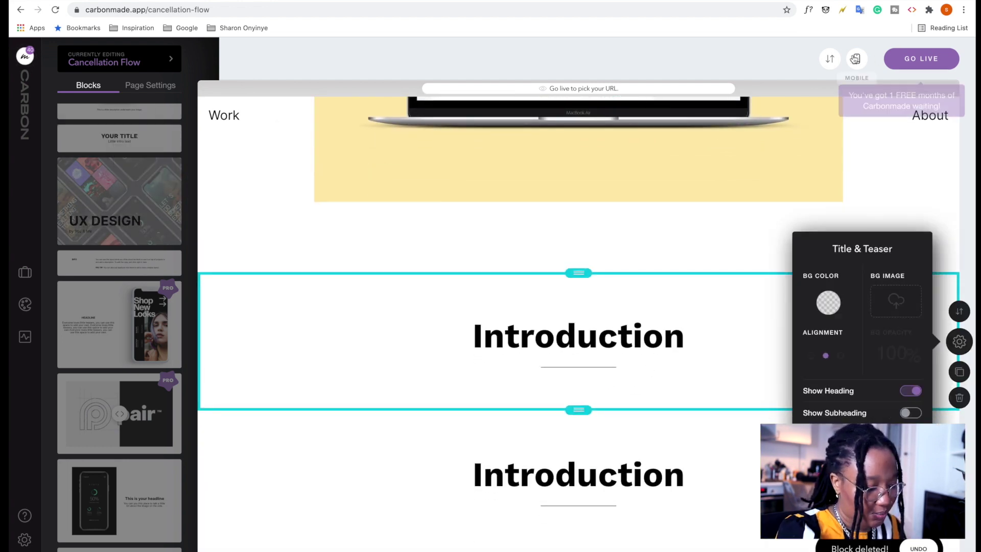
left_click(830, 59)
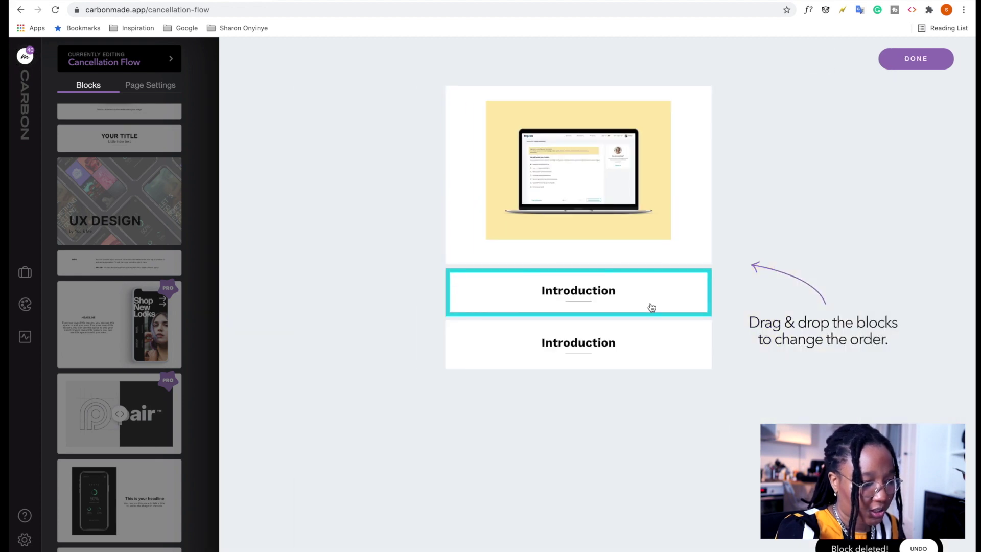
left_click_drag(651, 307, 633, 129)
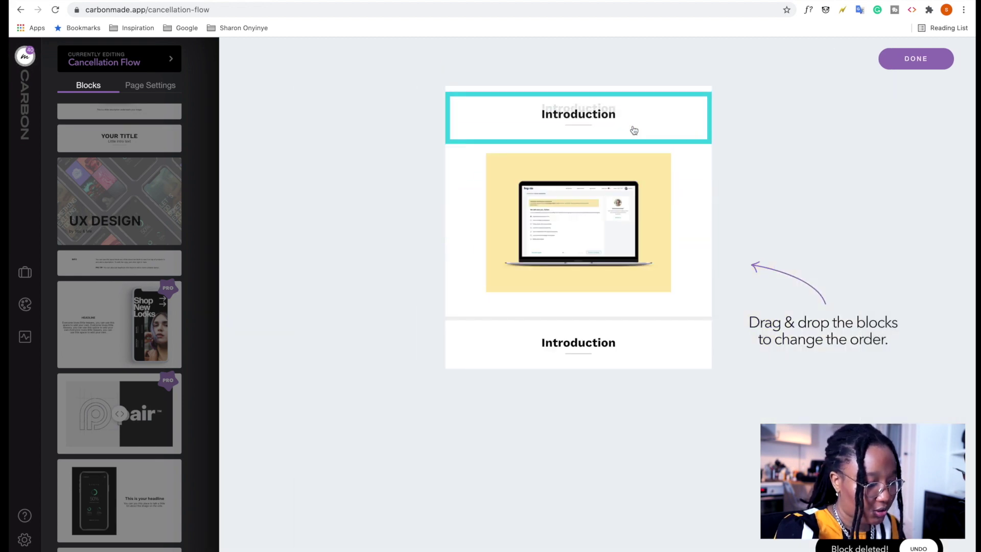
left_click(895, 60)
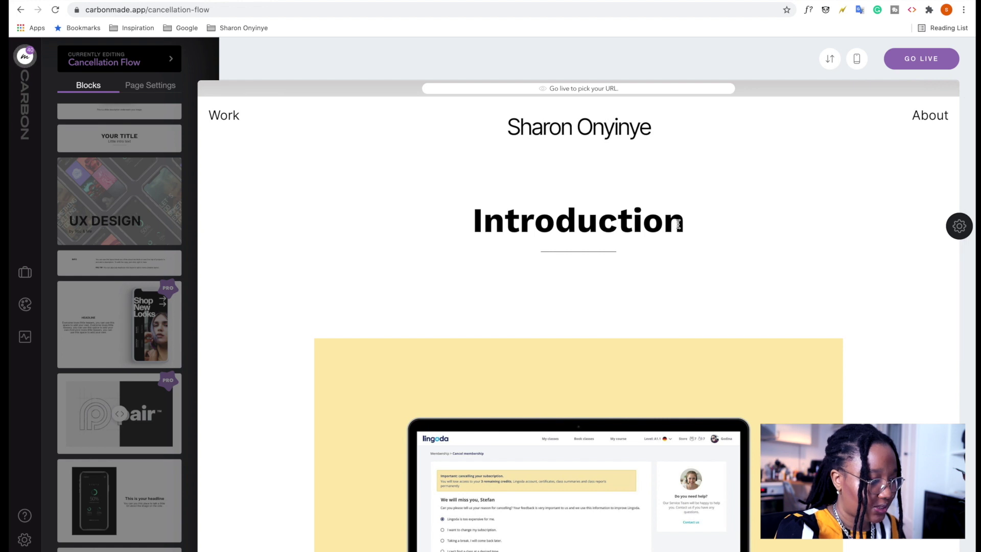
Retype the top Introduction title as 'Cancellation Flow', leaving the lower Introduction heading.
left_click_drag(685, 225, 433, 199)
type("c")
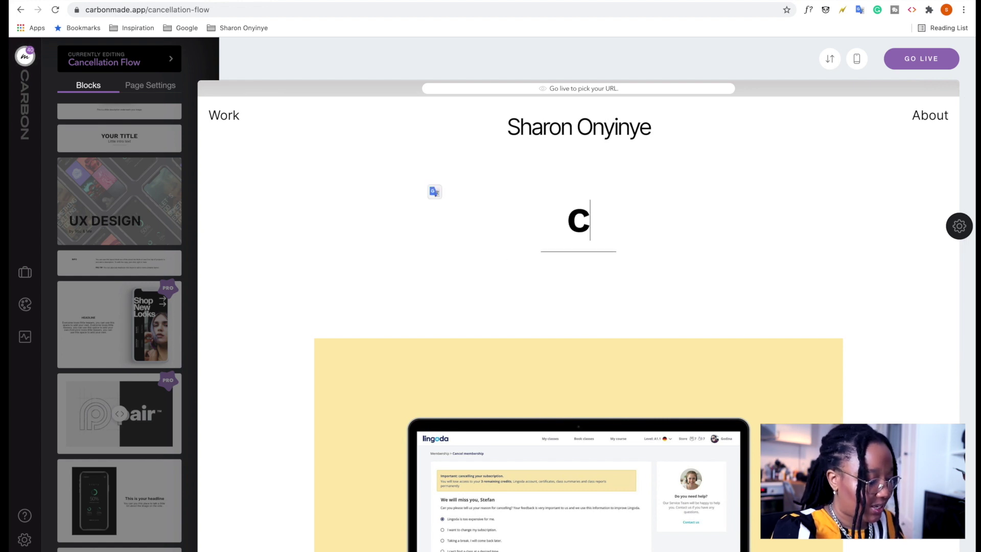
type("ancellat")
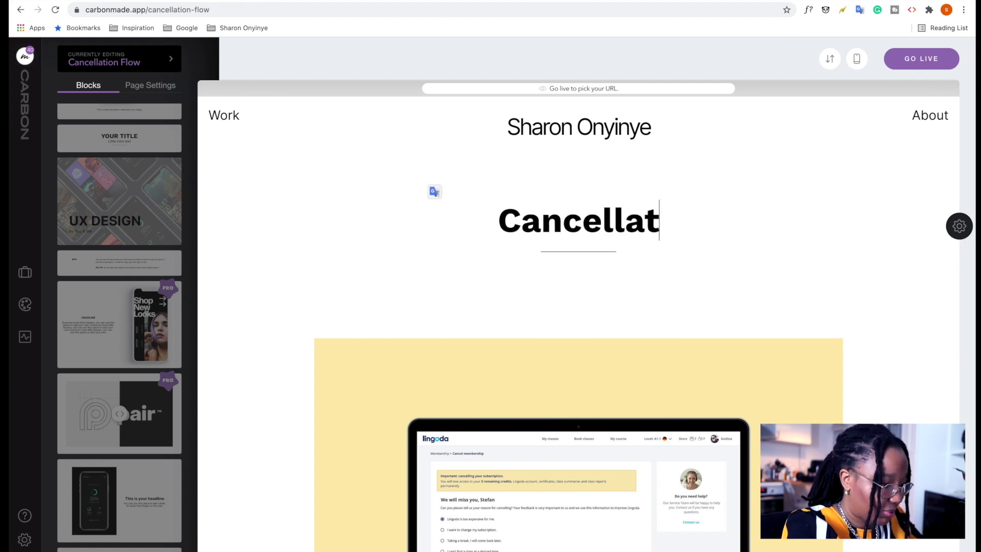
type("ion Flow")
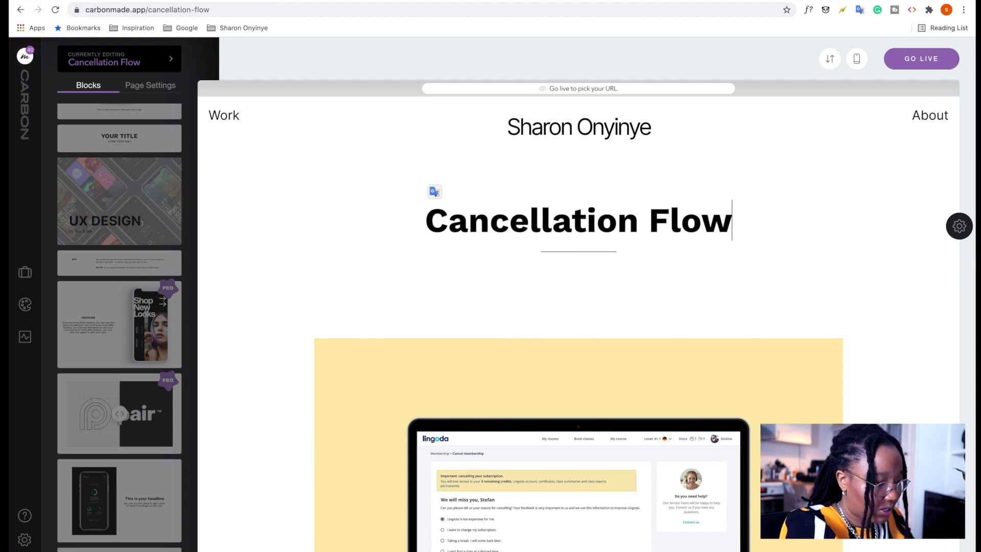
left_click(562, 276)
scroll(563, 275, "down", 5)
scroll(568, 276, "up", 5)
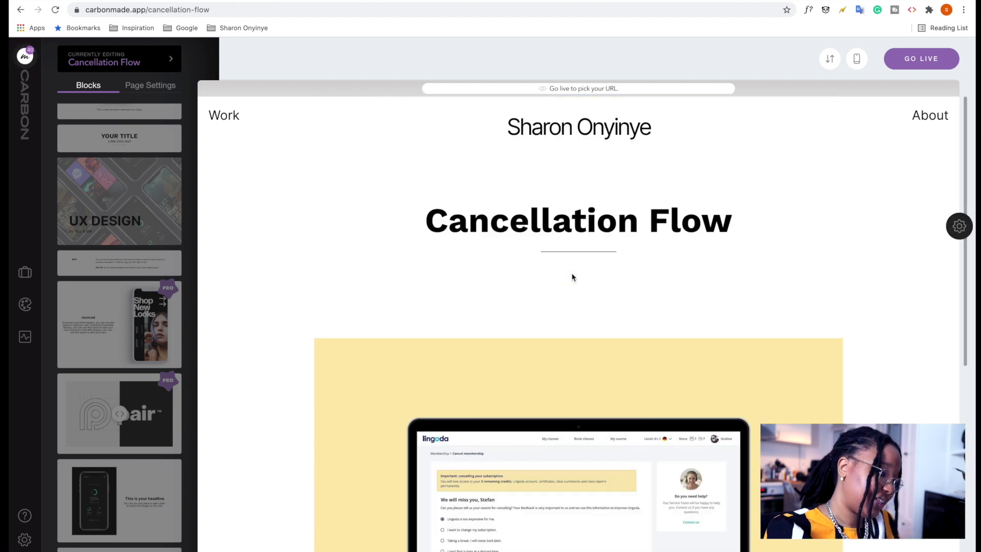
scroll(572, 276, "down", 8)
left_click(593, 478)
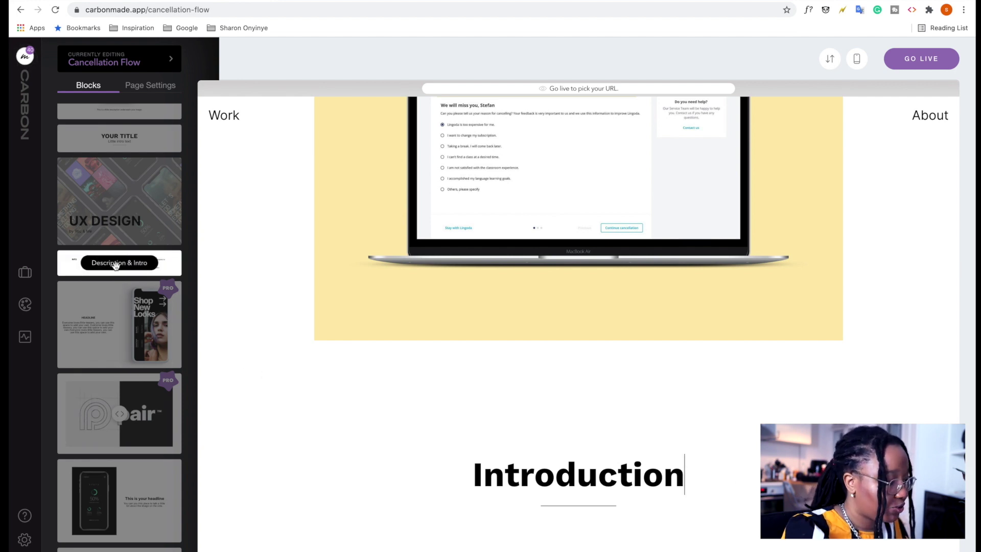
Drag a Description & Intro block onto the page below the Introduction heading.
left_click_drag(114, 263, 418, 528)
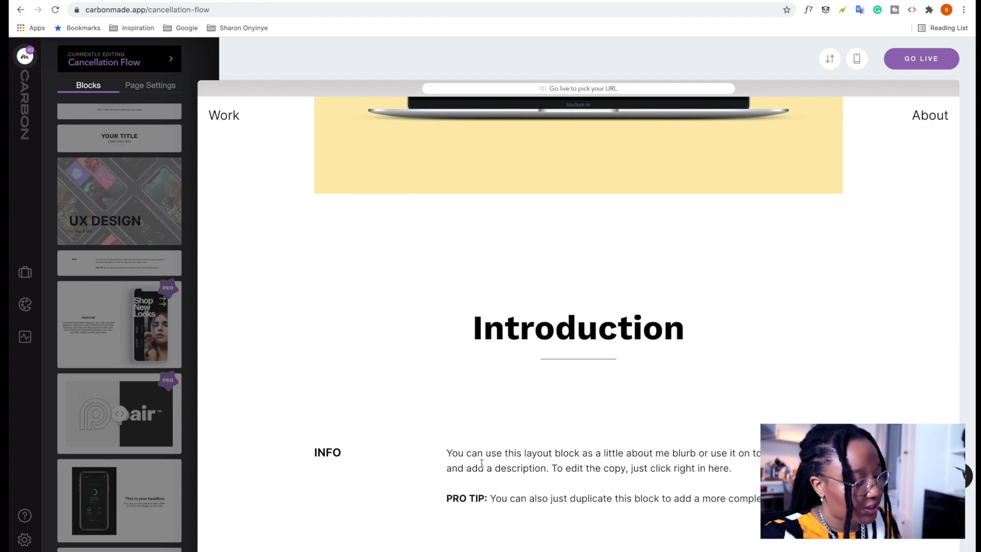
Scroll the Portfolio doc's Cancellation Flow write-up and stop at its Overview section.
left_click(141, 2)
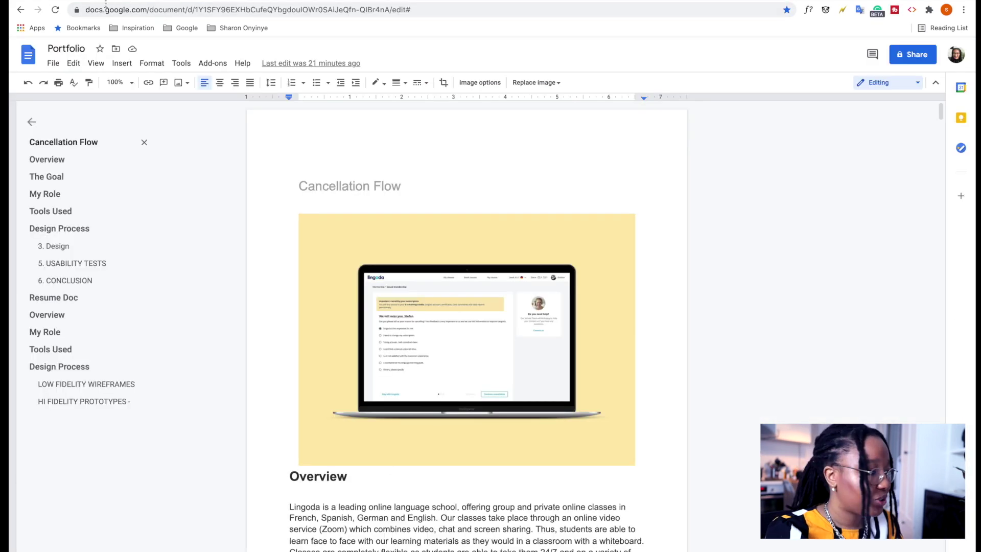
scroll(265, 191, "down", 3)
scroll(264, 191, "down", 10)
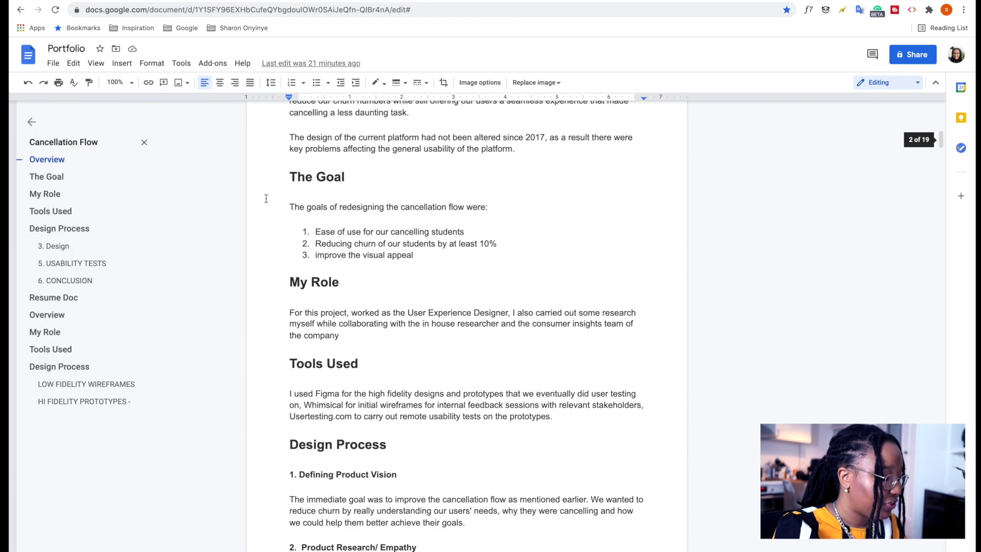
scroll(269, 264, "down", 1)
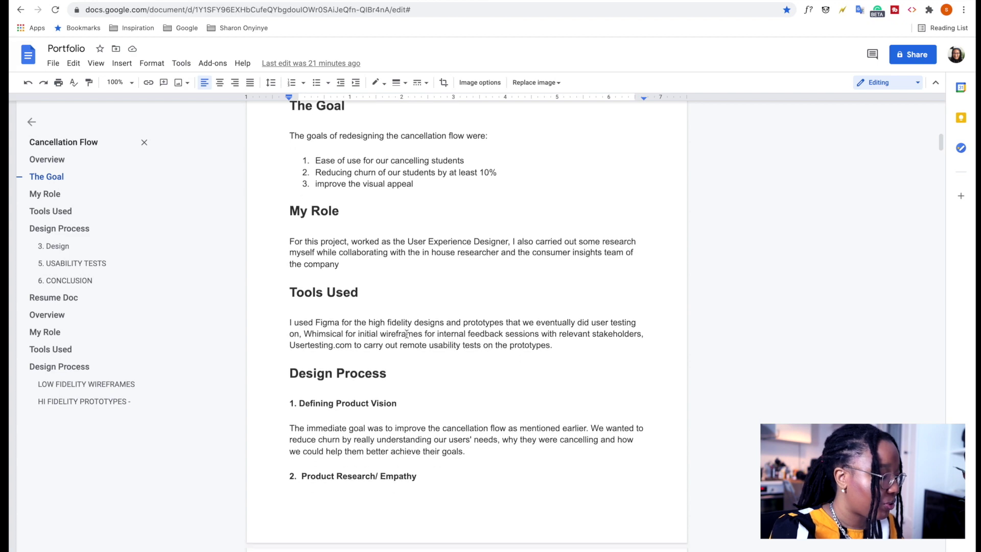
scroll(377, 215, "up", 7)
scroll(341, 159, "up", 1)
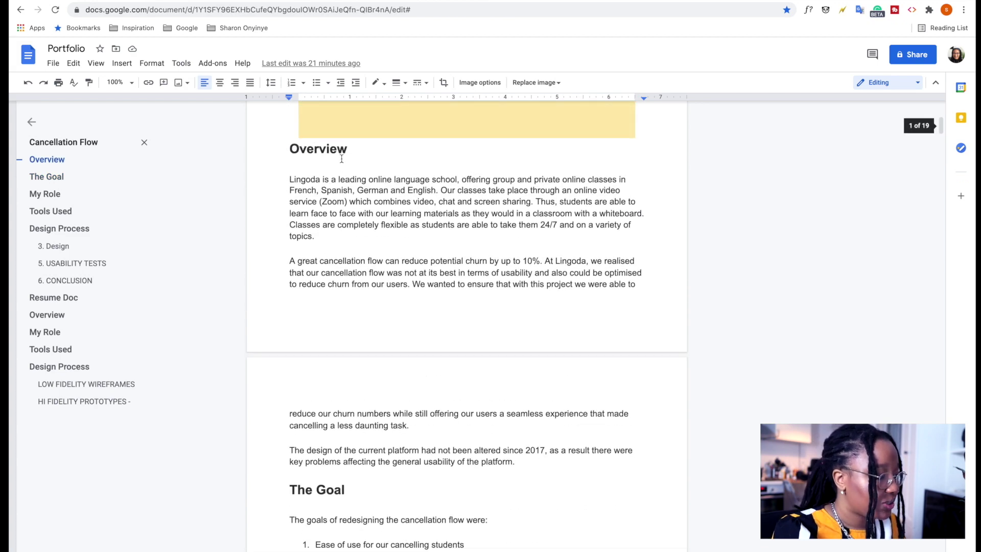
Replace the description block's placeholder with the Overview paragraphs from the Google Doc.
key("ctrl+Tab")
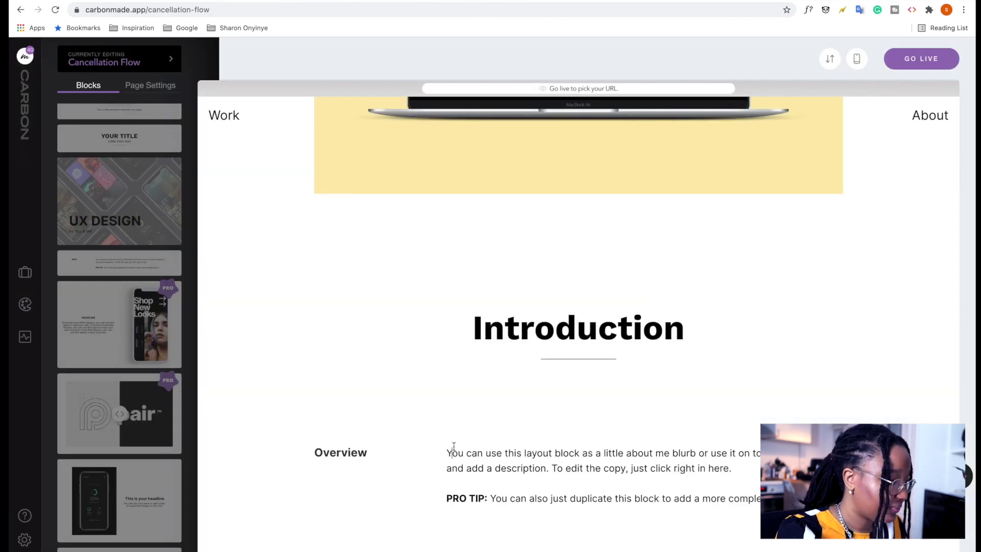
key("ctrl+shift+Tab")
key("ctrl+Tab")
key("ctrl+a")
key("BackSpace")
key("ctrl+v")
left_click(475, 357)
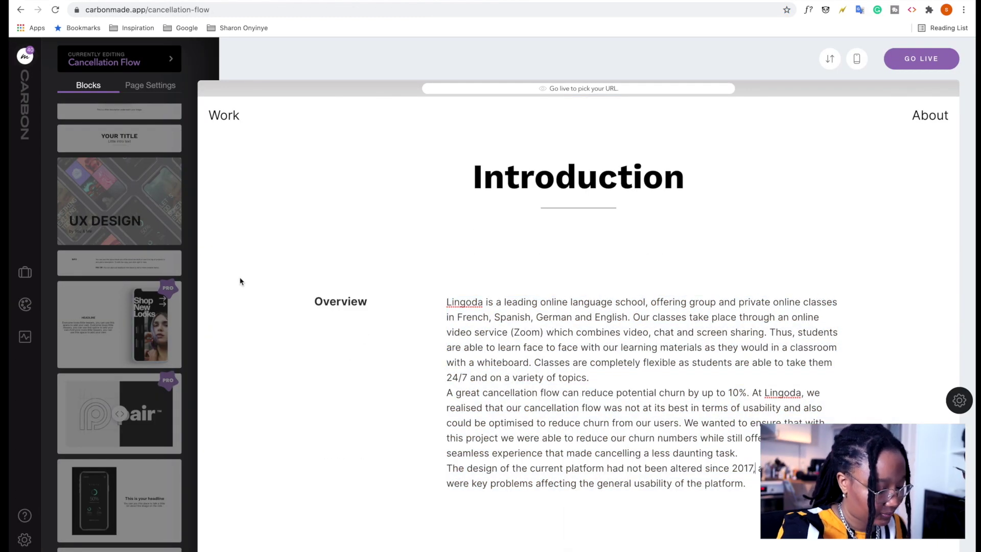
Copy The Goal heading and its goals text from the doc into the next block.
double_click(322, 302)
key("ctrl+shift+Tab")
key("shift+Down")
key("ctrl+c")
key("ctrl+Tab")
key("ctrl+v")
key("ctrl+shift+Tab")
key("Down")
key("shift+Down")
key("shift+Down")
key("shift+Down")
key("shift+Down")
key("ctrl+c")
key("ctrl+Tab")
key("ctrl+v")
Number the three goals 1., 2. and 3.
left_click(446, 317)
type("1.")
key("Down")
key("Home")
type("2.")
key("Down")
key("Home")
type("3.")
scroll(569, 355, "up", 4)
scroll(570, 355, "down", 3)
Copy the My Role heading and paragraph from the doc into the third block.
key("ctrl+shift+Tab")
triple_click(385, 372)
key("ctrl+c")
key("ctrl+Tab")
triple_click(366, 409)
key("ctrl+v")
left_click_drag(446, 408, 548, 470)
key("ctrl+shift+Tab")
key("Down")
key("shift+Down")
key("shift+Down")
key("shift+Down")
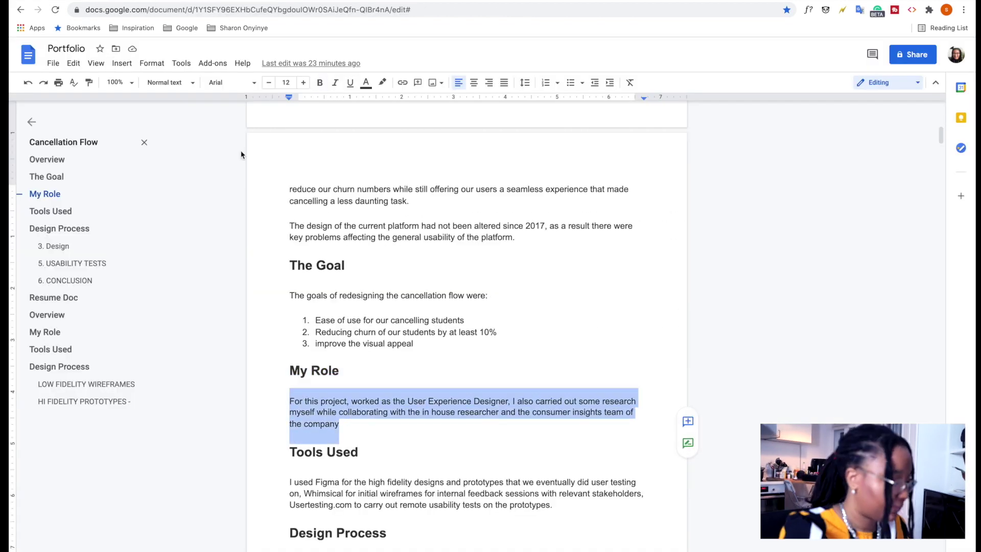
key("ctrl+c")
key("ctrl+Tab")
key("ctrl+v")
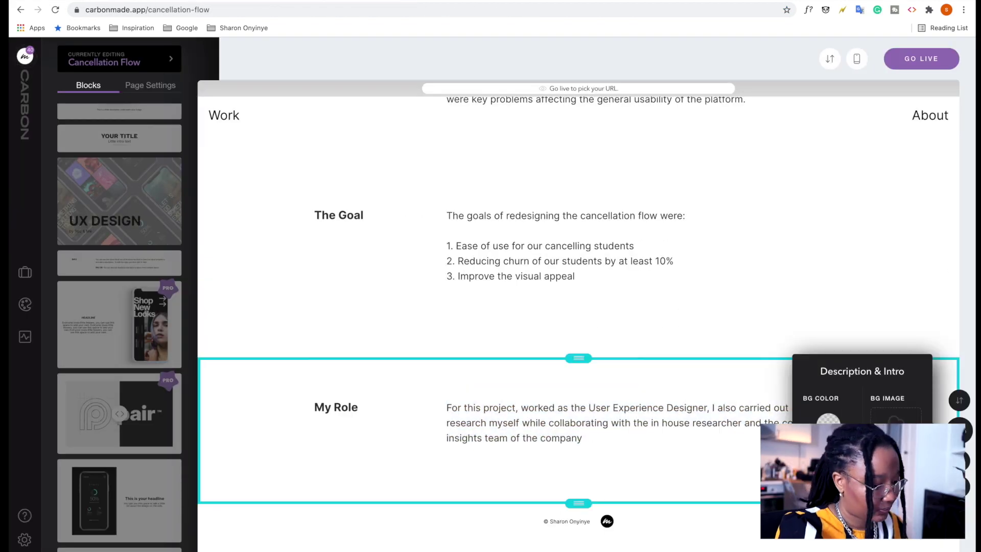
key("ctrl+shift+Tab")
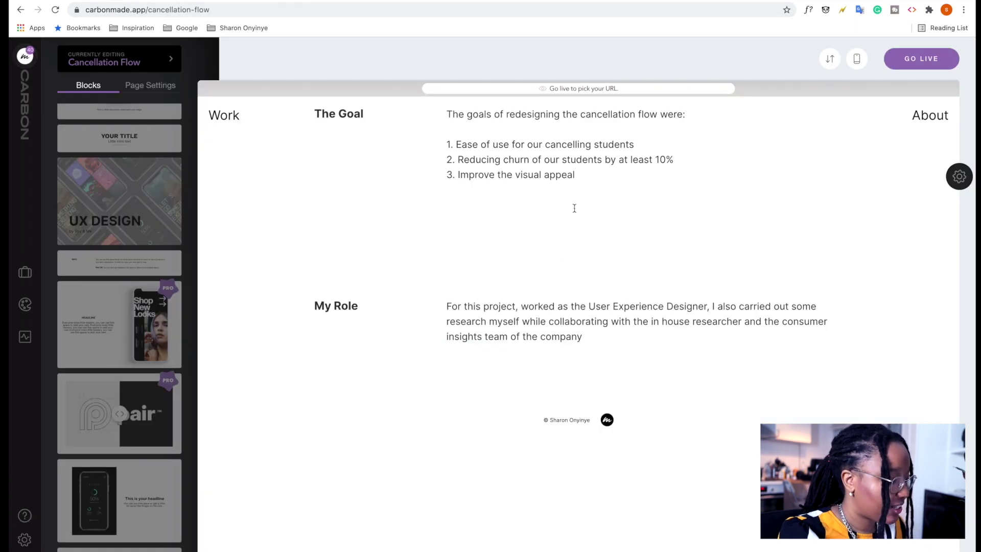
scroll(575, 208, "up", 10)
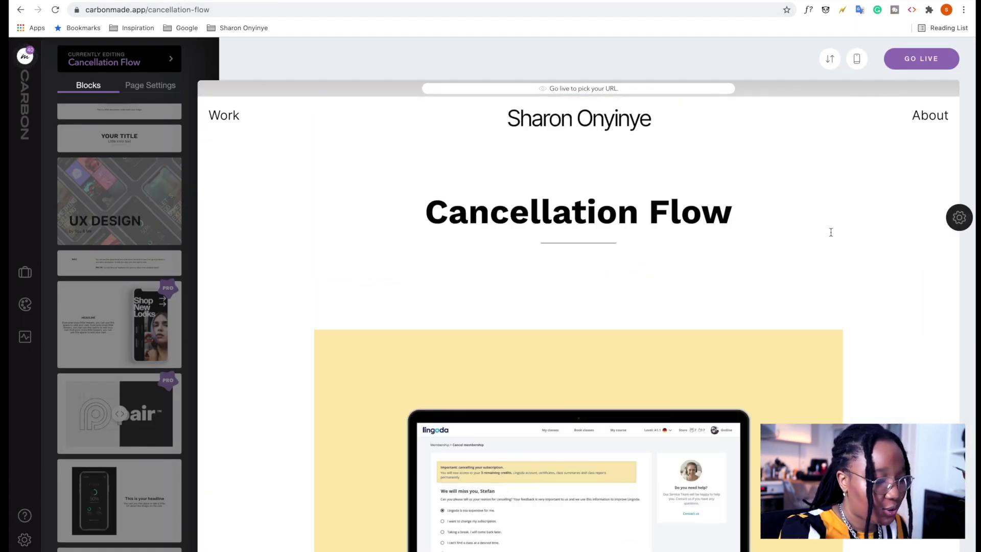
Shrink the top Cancellation Flow title's font size to 54px.
left_click_drag(735, 220, 402, 204)
left_click(627, 250)
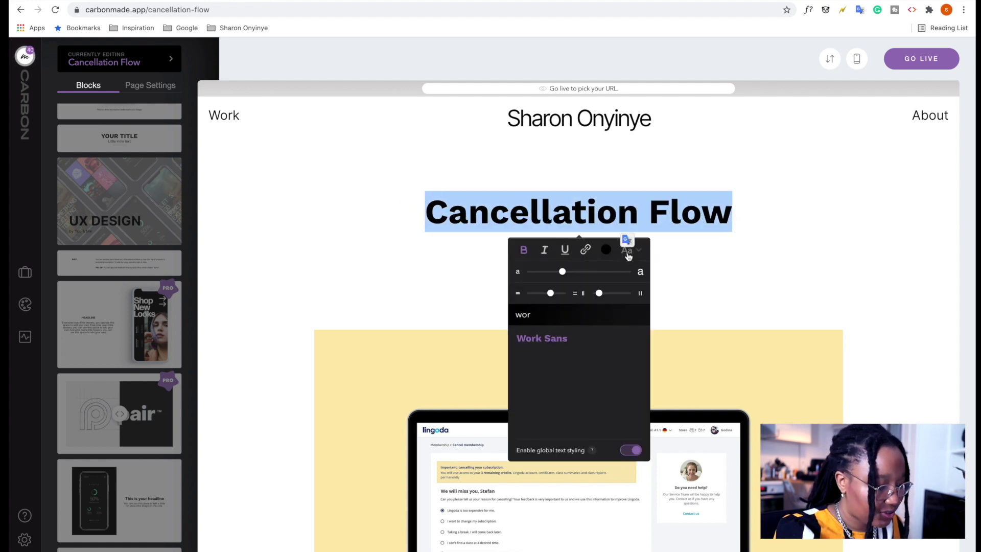
left_click_drag(561, 275, 556, 276)
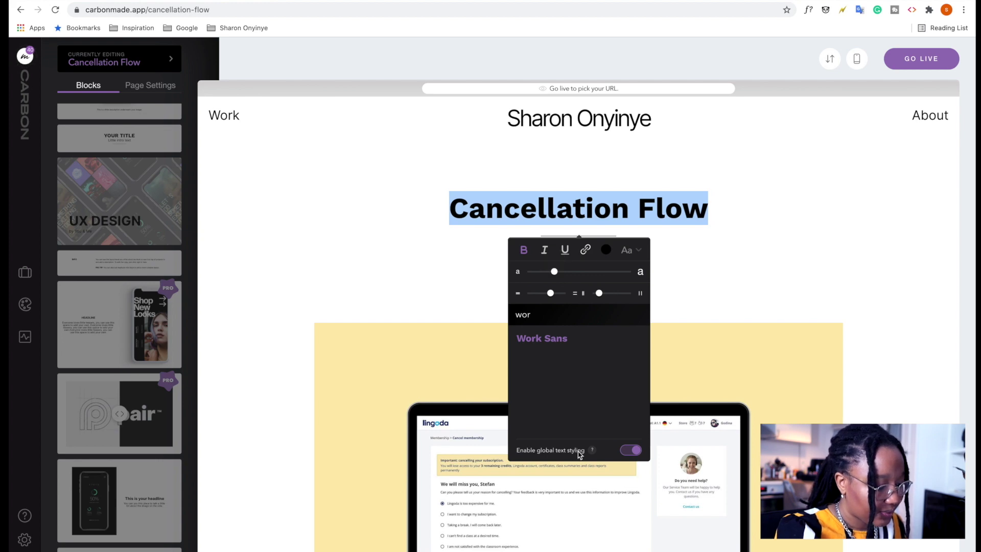
left_click(697, 303)
scroll(682, 351, "down", 18)
scroll(682, 351, "up", 3)
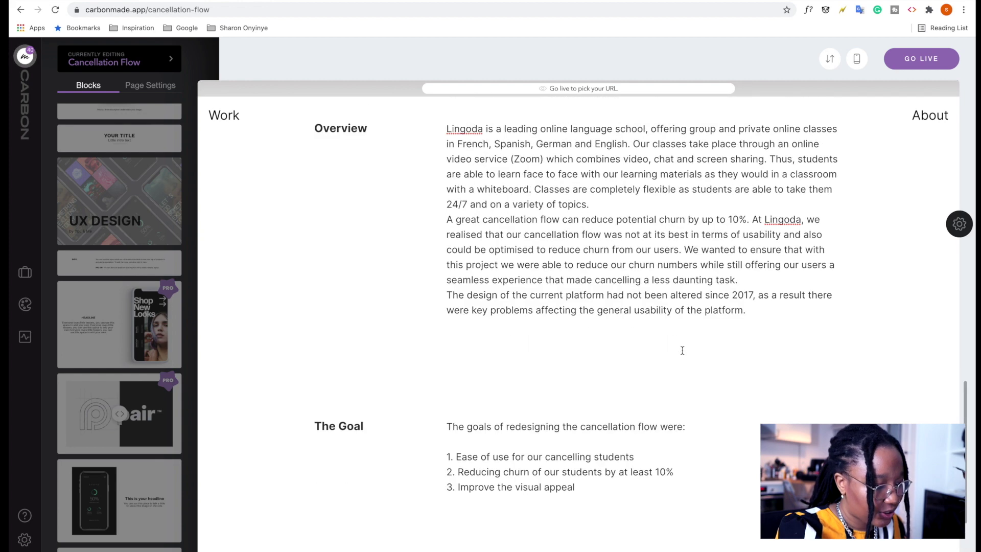
scroll(682, 351, "up", 12)
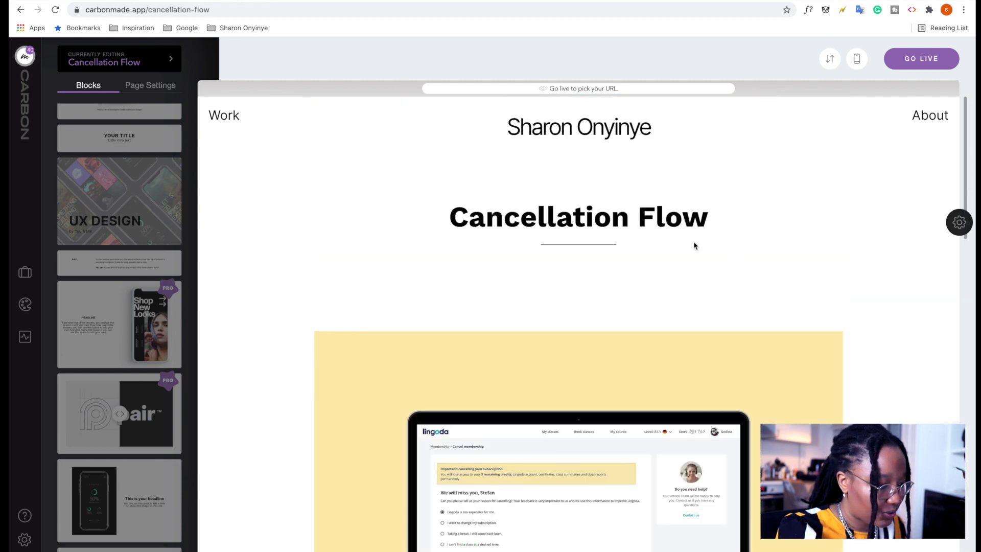
Clone the title block, move the copy below My Role, and rename it 'Design Process'.
mouse_move(940, 217)
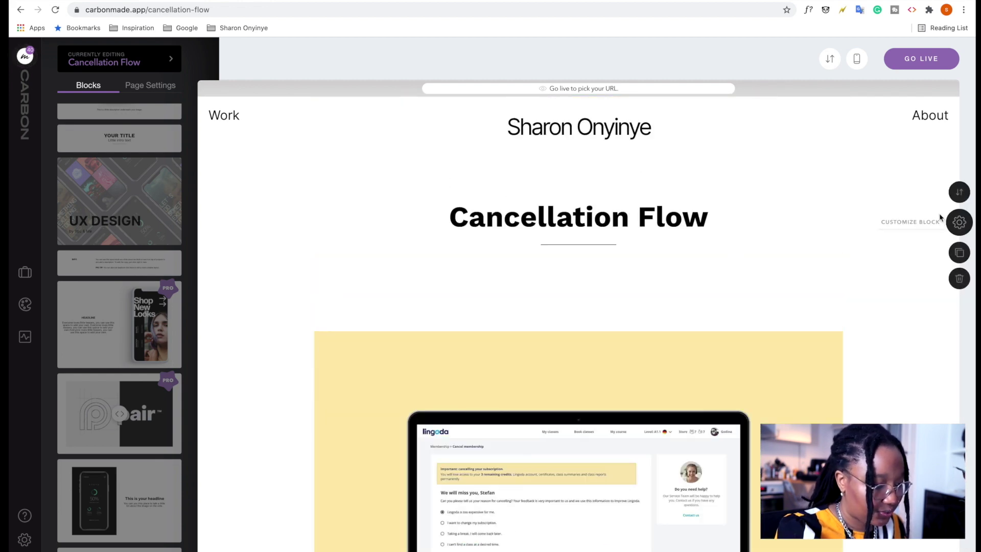
left_click(961, 256)
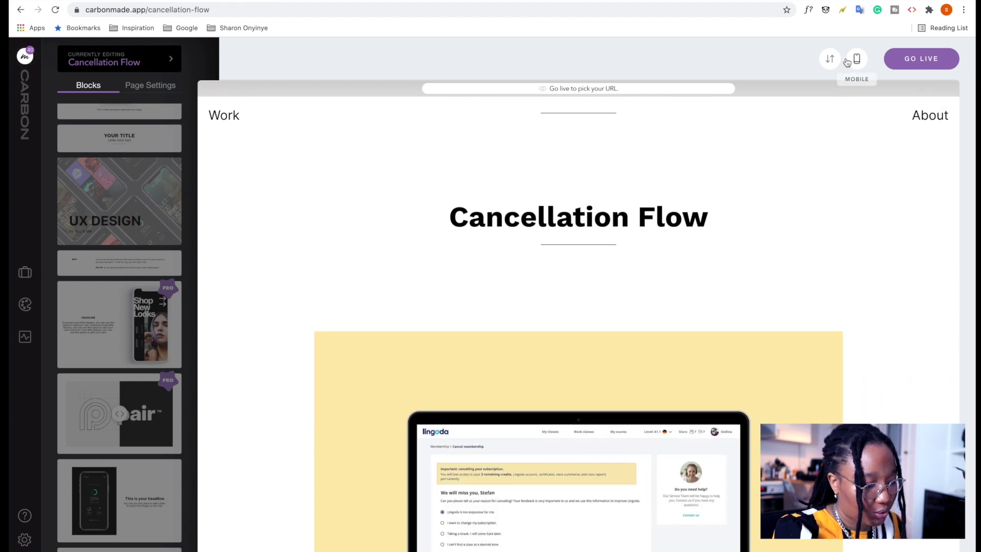
left_click(832, 59)
left_click_drag(588, 169, 568, 517)
left_click(928, 60)
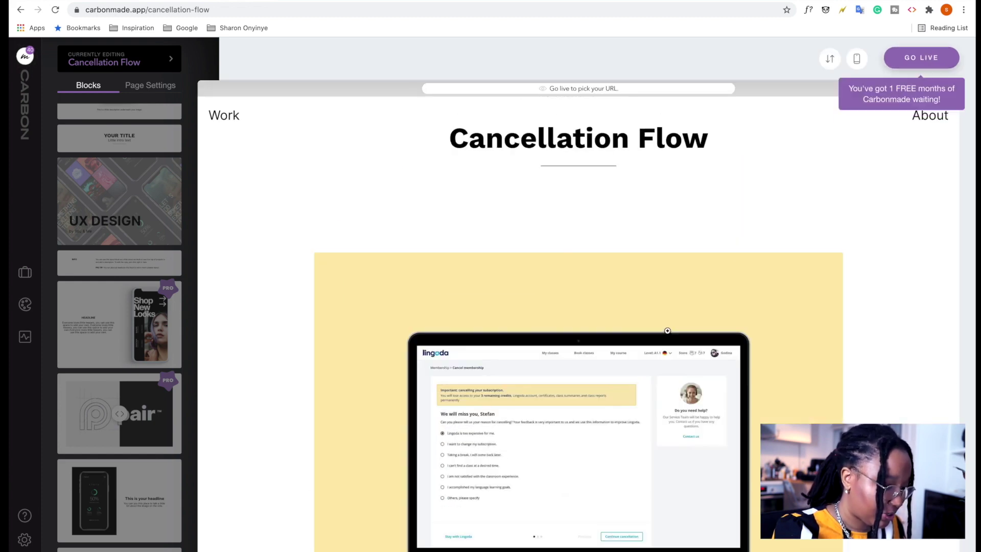
scroll(668, 333, "down", 5)
scroll(668, 333, "down", 8)
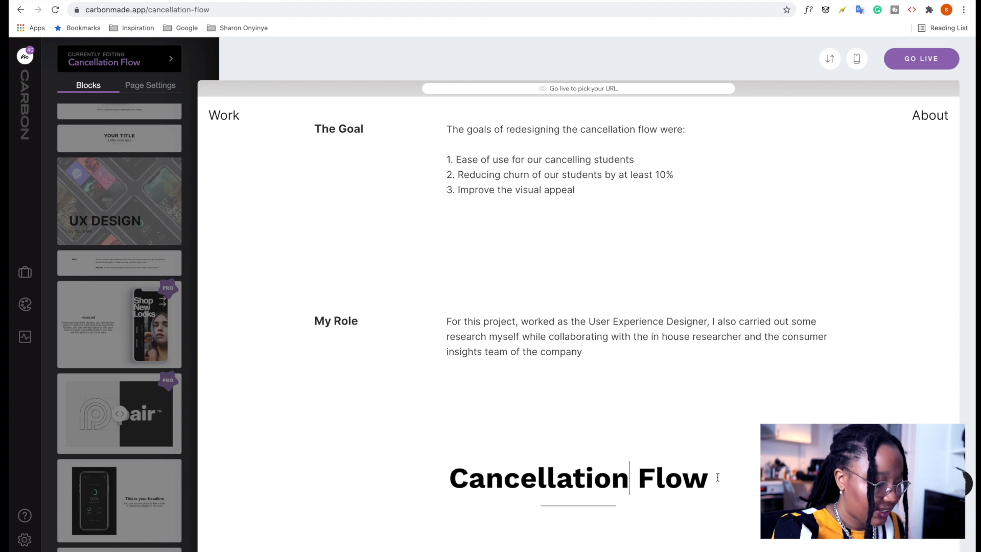
left_click_drag(715, 479, 438, 453)
type("Des")
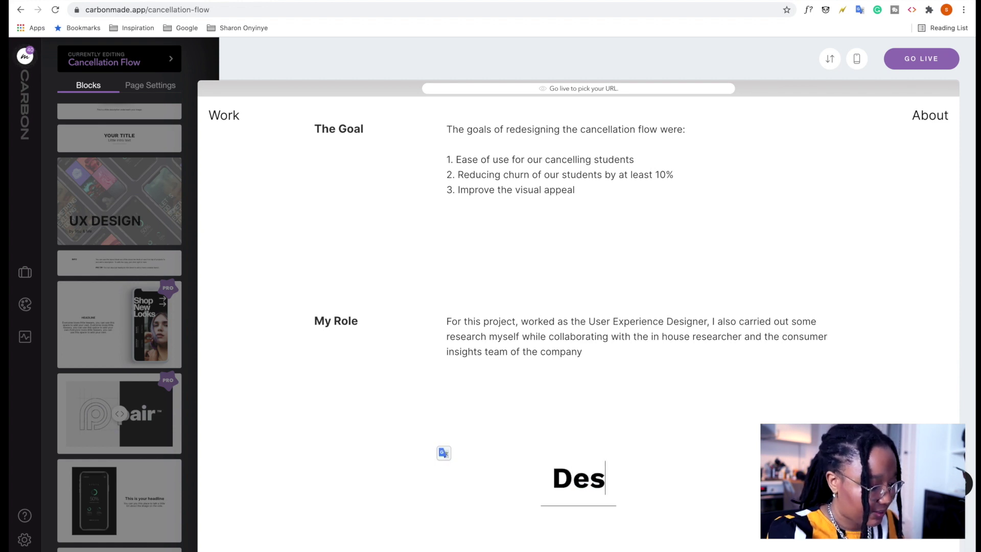
type("ign Pr")
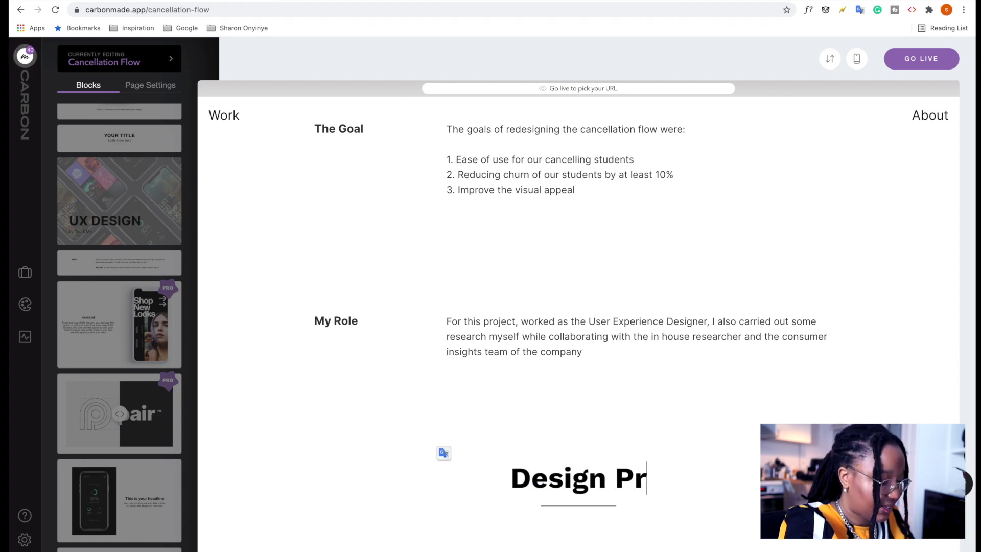
type("ocess")
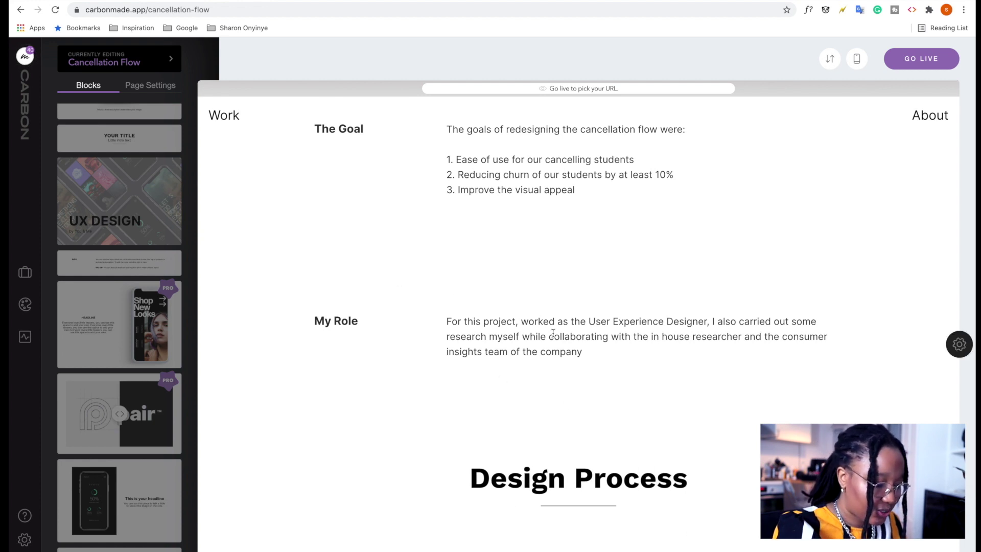
Clone the My Role block and move the copy below Design Process.
mouse_move(960, 344)
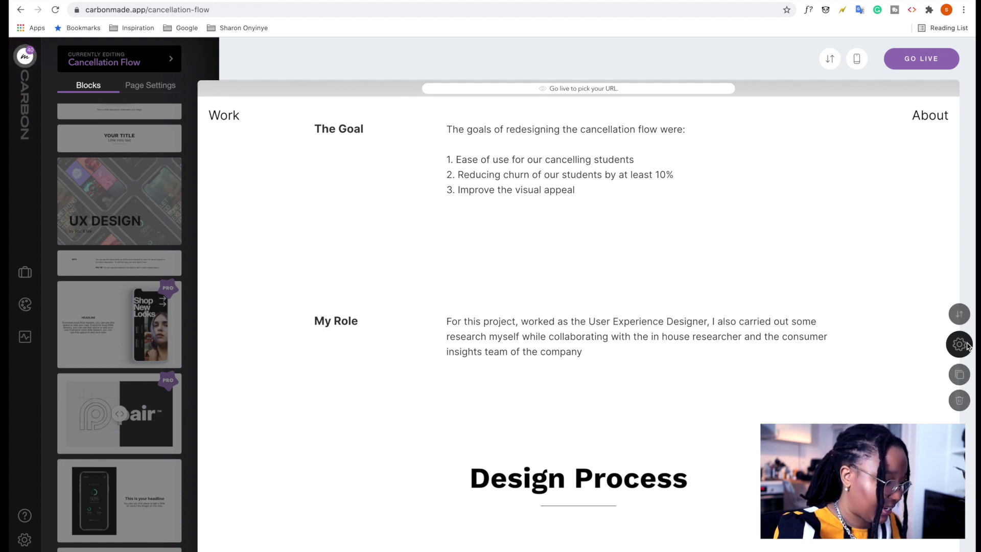
left_click(960, 372)
scroll(563, 322, "down", 1)
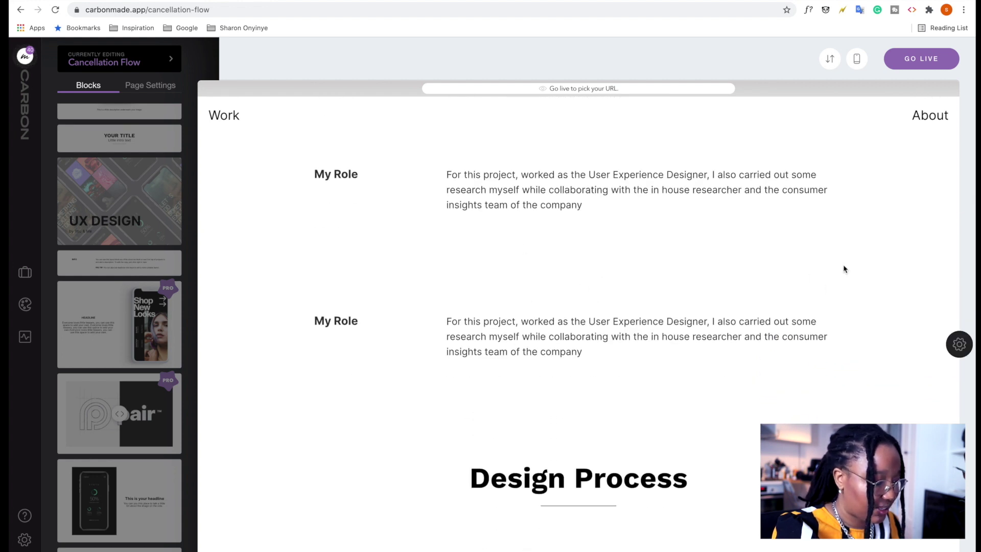
left_click(831, 59)
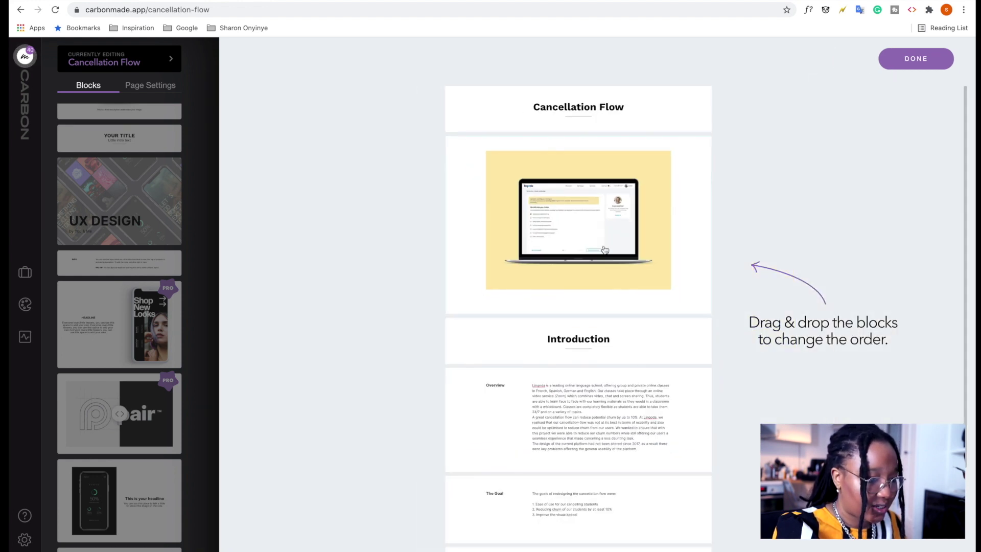
scroll(589, 447, "down", 2)
left_click_drag(589, 488, 664, 532)
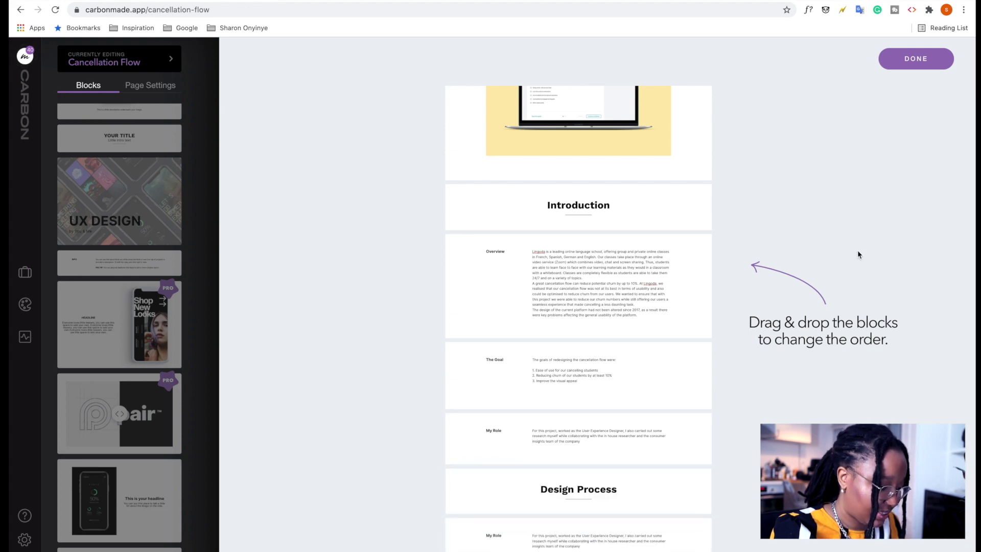
left_click(916, 59)
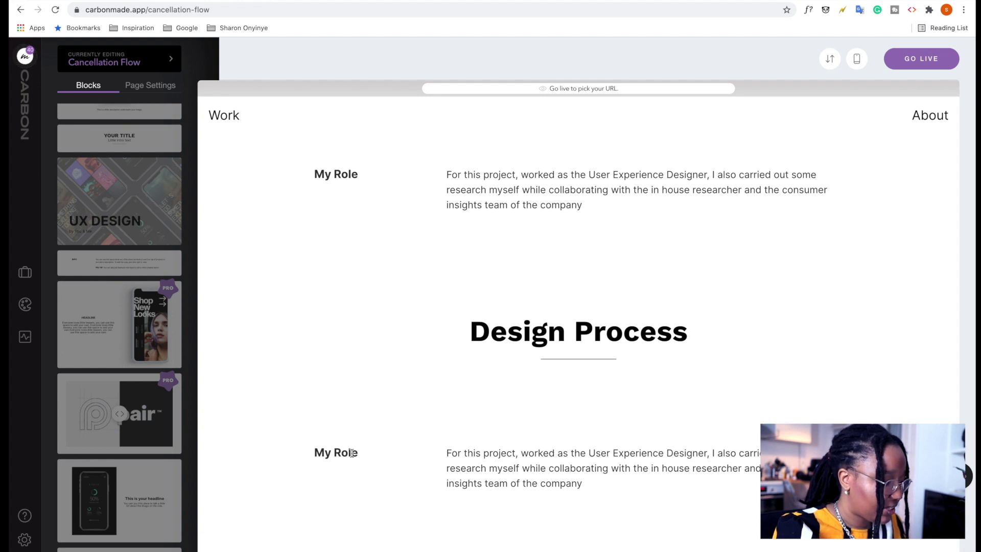
Delete the duplicate My Role heading and switch to the Portfolio doc.
left_click_drag(355, 455, 284, 436)
key("BackSpace")
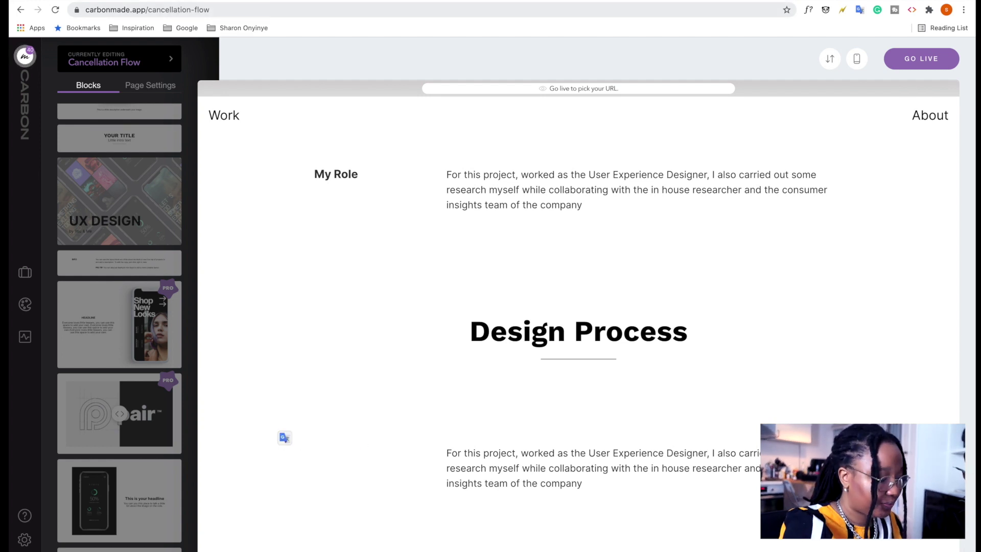
key("ctrl+Tab")
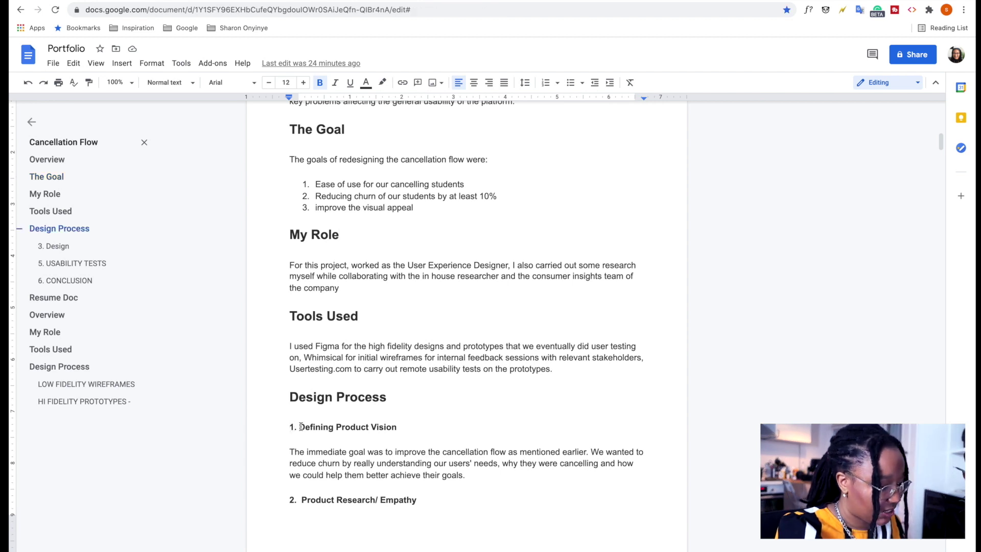
Copy the 'Defining Product Vision' heading and skim the doc's Design Process section.
left_click_drag(301, 427, 391, 426)
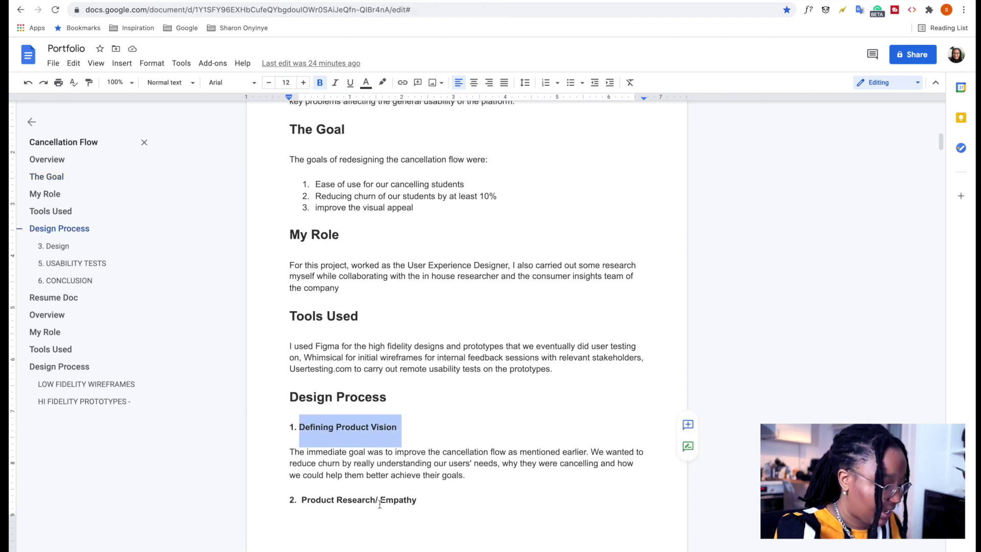
scroll(377, 504, "down", 3)
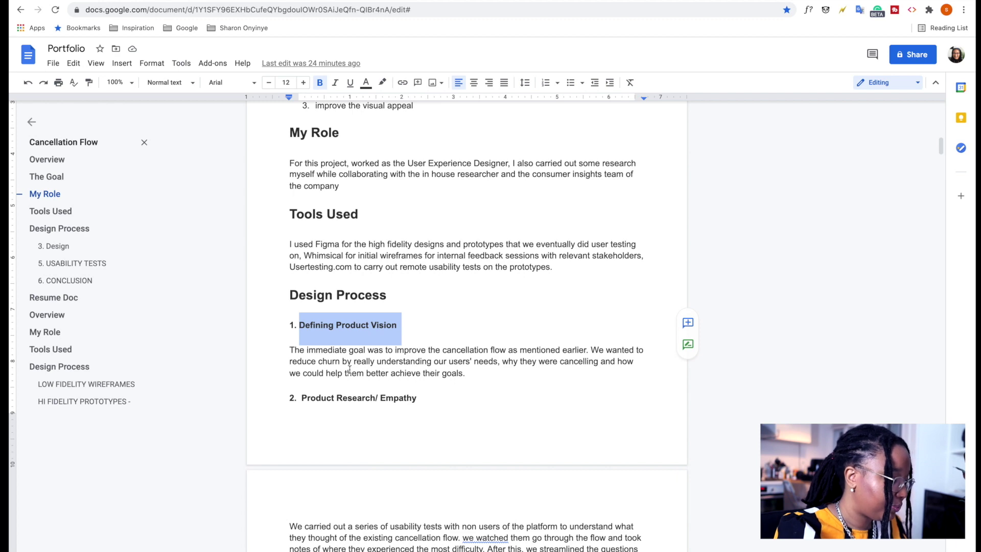
scroll(349, 369, "down", 3)
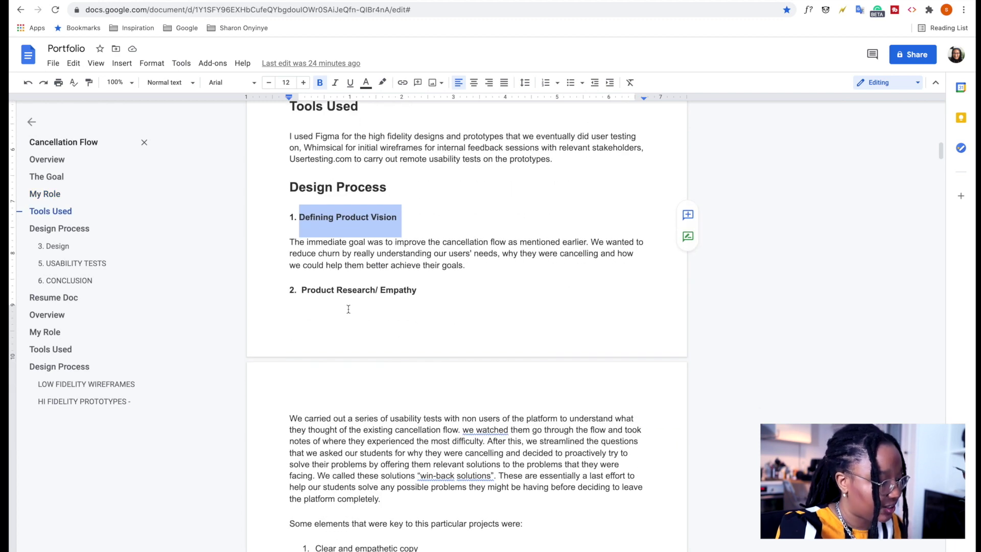
scroll(349, 309, "down", 15)
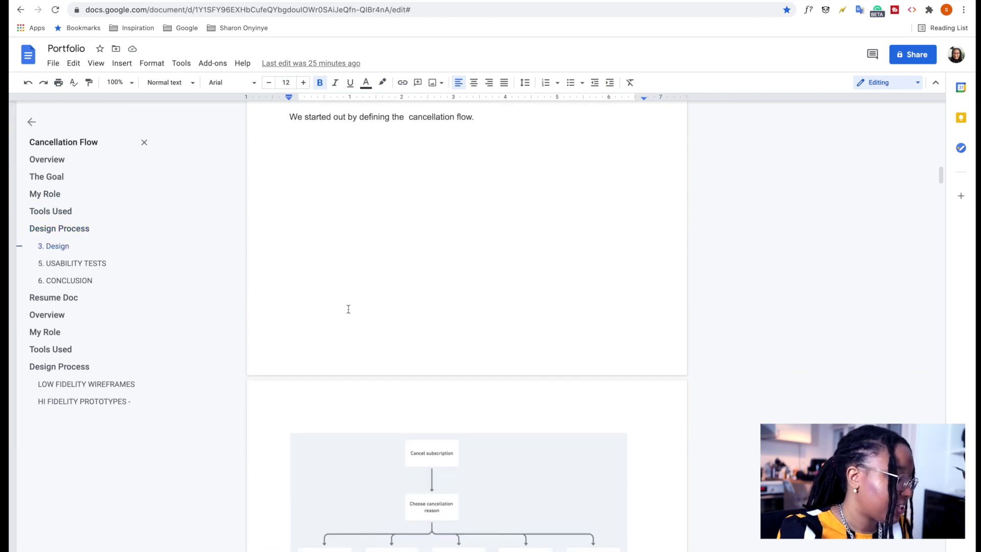
scroll(348, 309, "down", 20)
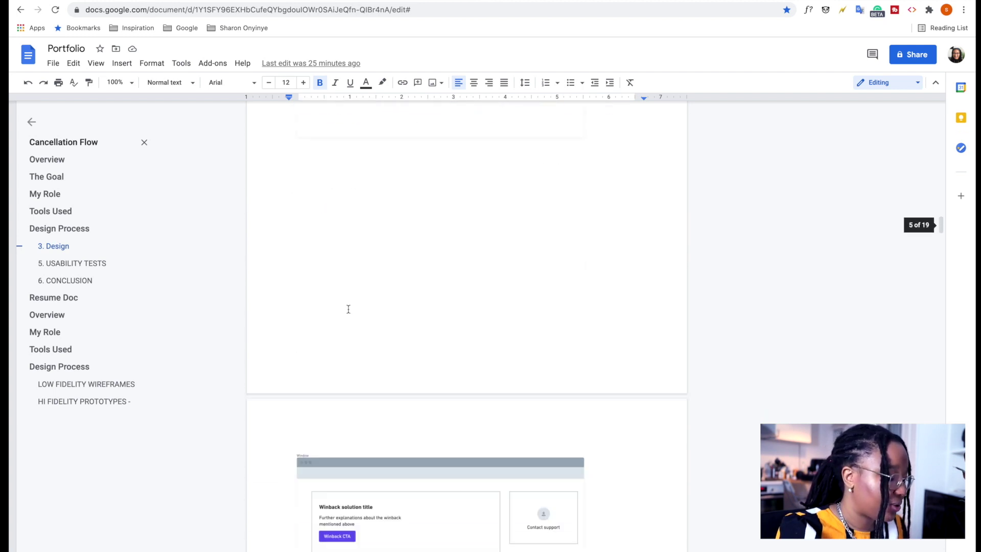
scroll(349, 309, "down", 20)
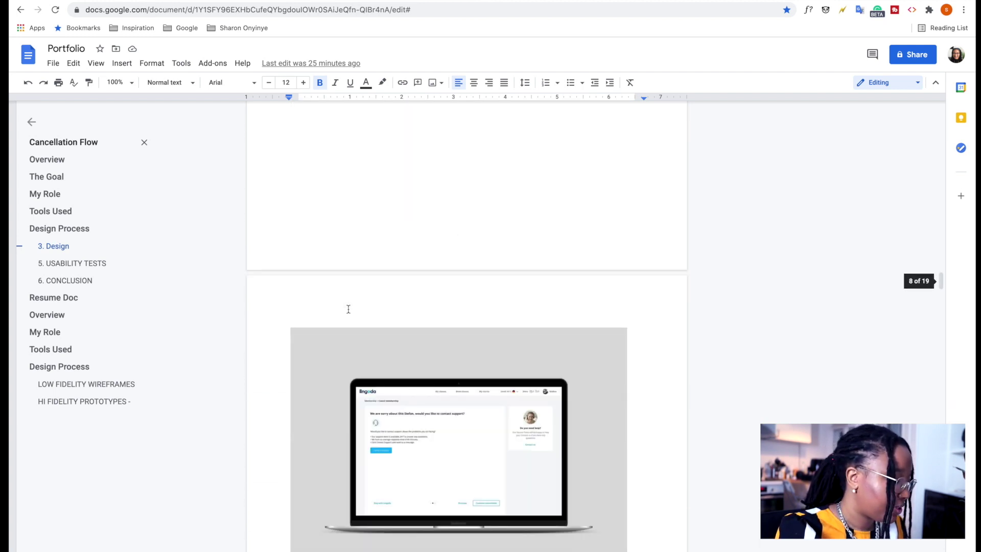
scroll(349, 310, "down", 20)
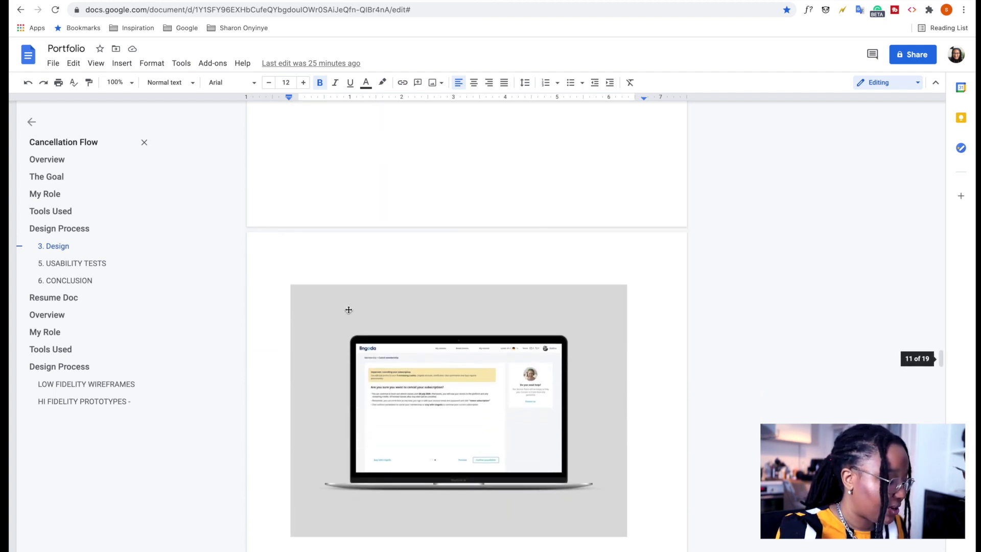
scroll(349, 310, "down", 10)
scroll(346, 307, "up", 6)
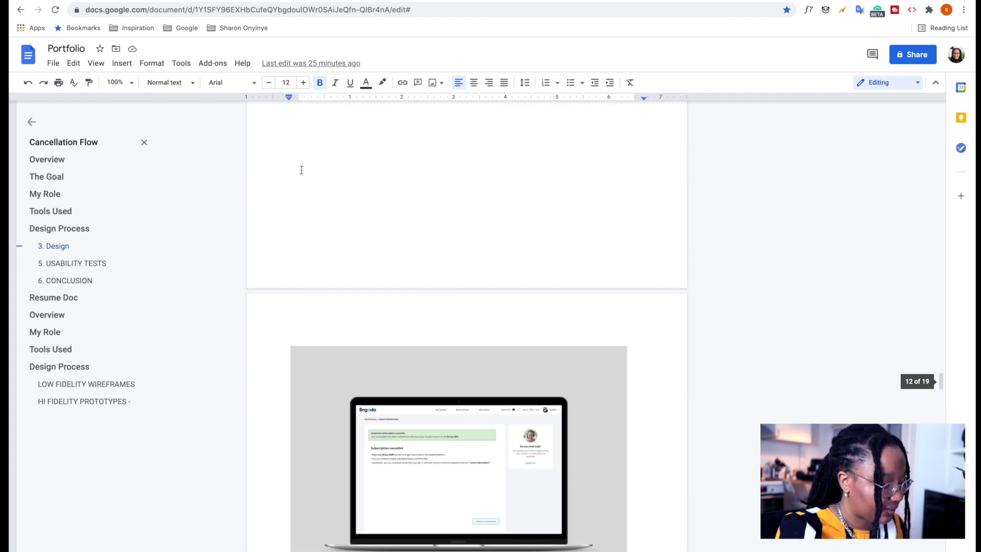
key("ctrl+Tab")
Replace the Defining Product Vision block's placeholder body with the vision paragraph from the doc.
triple_click(615, 483)
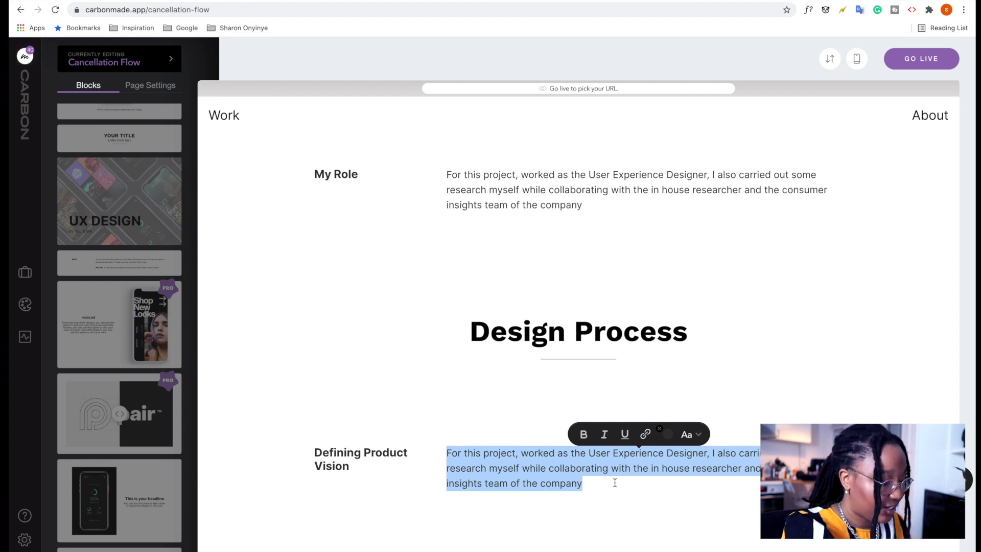
type("The immediate goal was to improve the cancellation flow as mentioned earlier. We wanted to reduce churn by really understanding our users' needs, why they were cancelling and how we could help them better achieve their goals.")
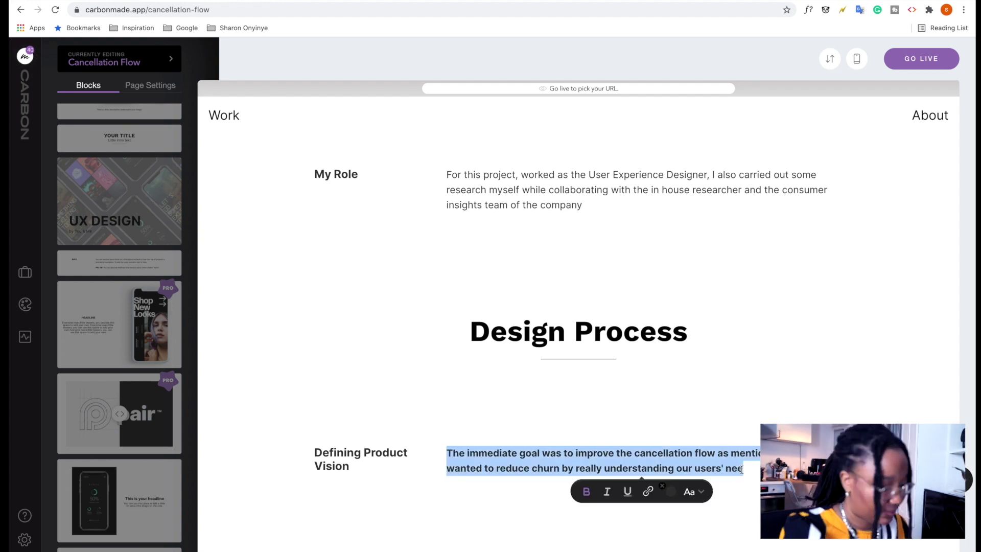
key("ctrl+Tab")
key("ctrl+Tab")
key("BackSpace")
key("ctrl+z")
left_click(323, 458)
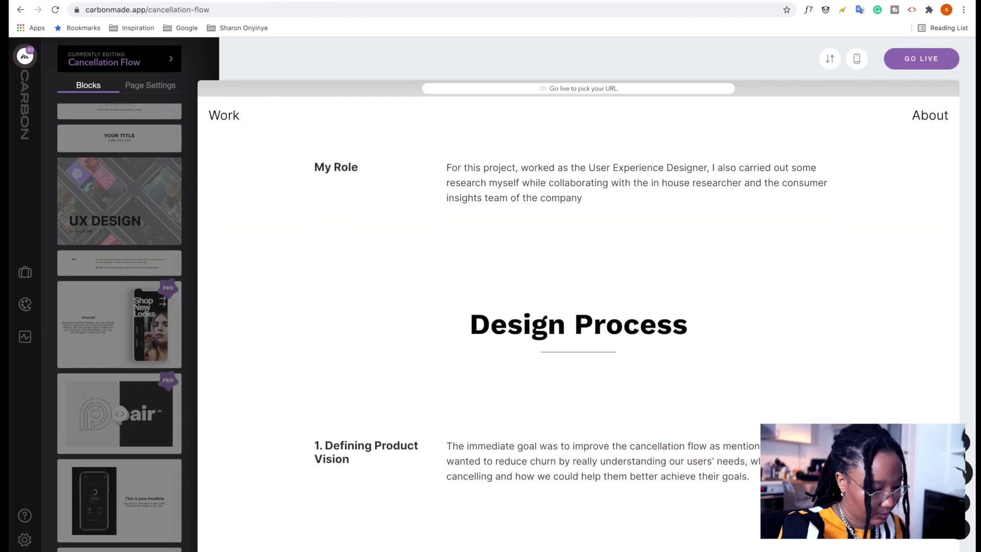
scroll(323, 457, "down", 3)
Fill the next block with the Product Research/ Empathy heading and research section.
key("ctrl+Tab")
key("ctrl+c")
key("ctrl+Tab")
triple_click(327, 446)
key("ctrl+v")
key("BackSpace")
key("BackSpace")
key("ctrl+Tab")
key("shift+Down")
key("shift+Down")
key("shift+Down")
key("shift+Down")
key("shift+Down")
key("shift+Down")
key("shift+Down")
key("shift+Down")
key("shift+Down")
key("shift+Down")
key("shift+Down")
key("shift+Down")
key("shift+Down")
key("shift+Down")
key("shift+Down")
key("shift+Down")
key("shift+Down")
key("shift+Down")
key("ctrl+c")
key("ctrl+Tab")
triple_click(562, 455)
key("ctrl+v")
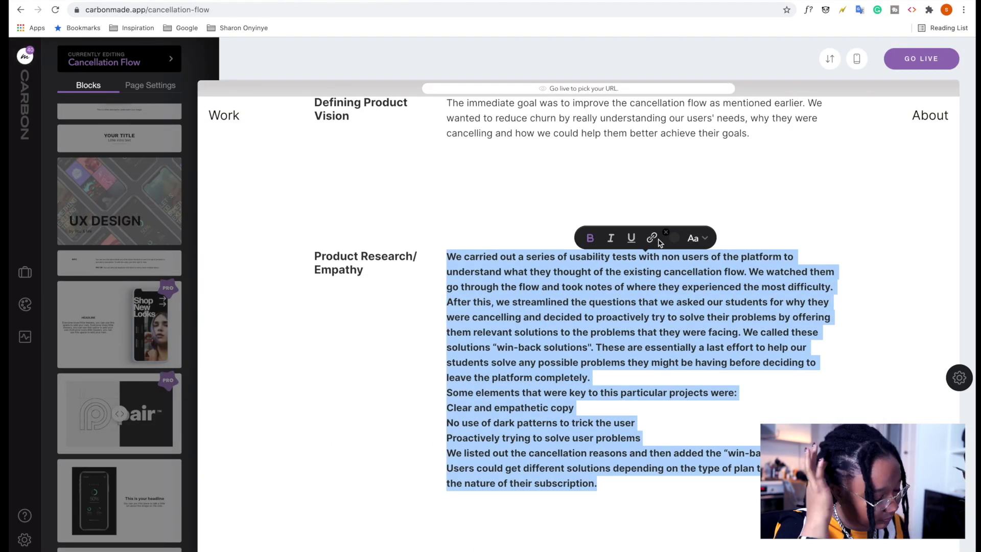
Number the two key element lines 1. and 2.
left_click(448, 408)
type("1.")
key("Down")
type("2.")
scroll(488, 383, "up", 10)
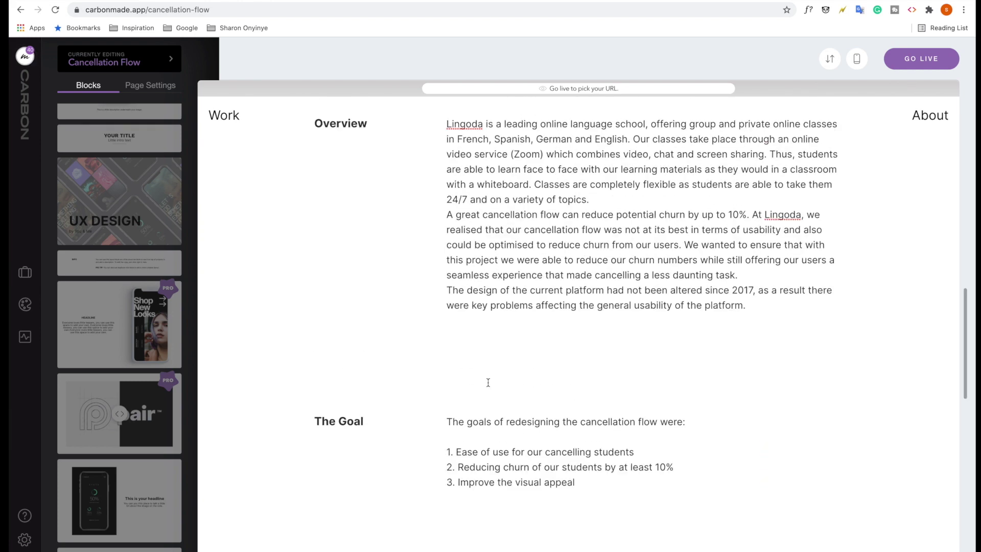
scroll(488, 383, "up", 8)
scroll(488, 383, "down", 15)
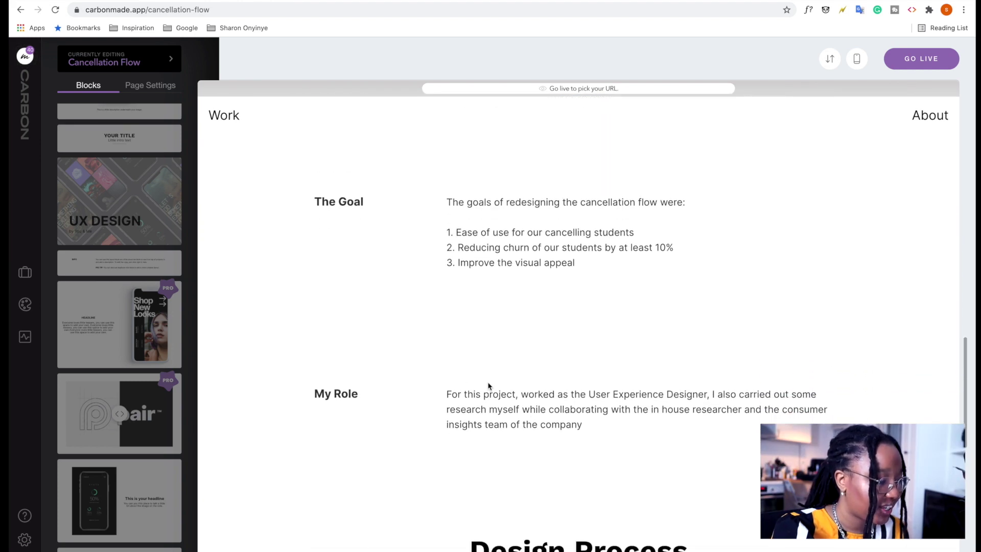
scroll(488, 386, "down", 8)
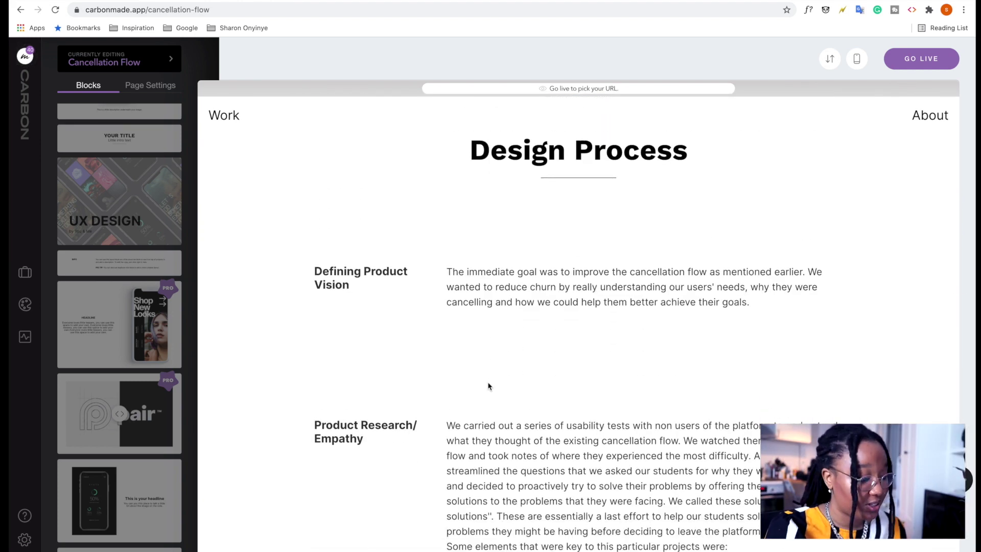
scroll(550, 450, "down", 4)
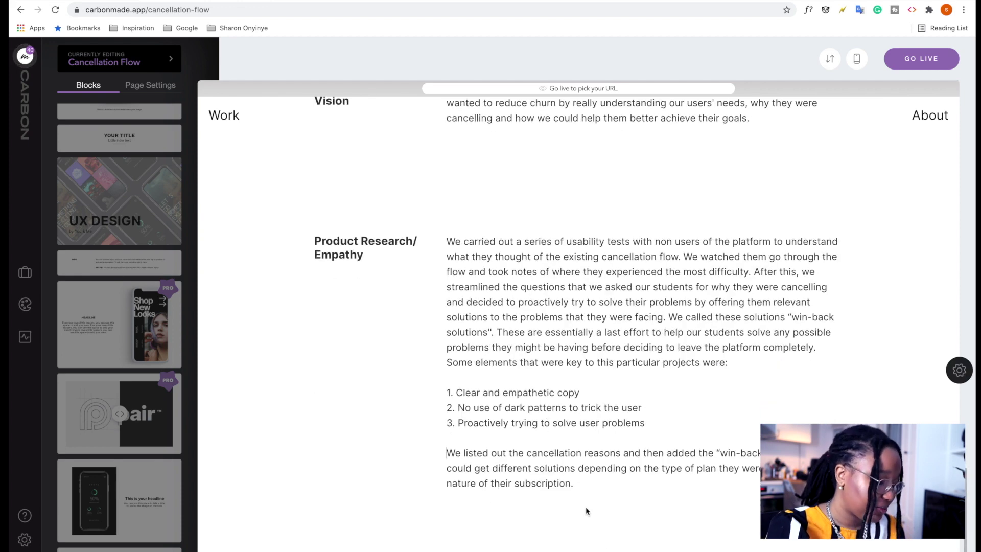
scroll(568, 454, "up", 15)
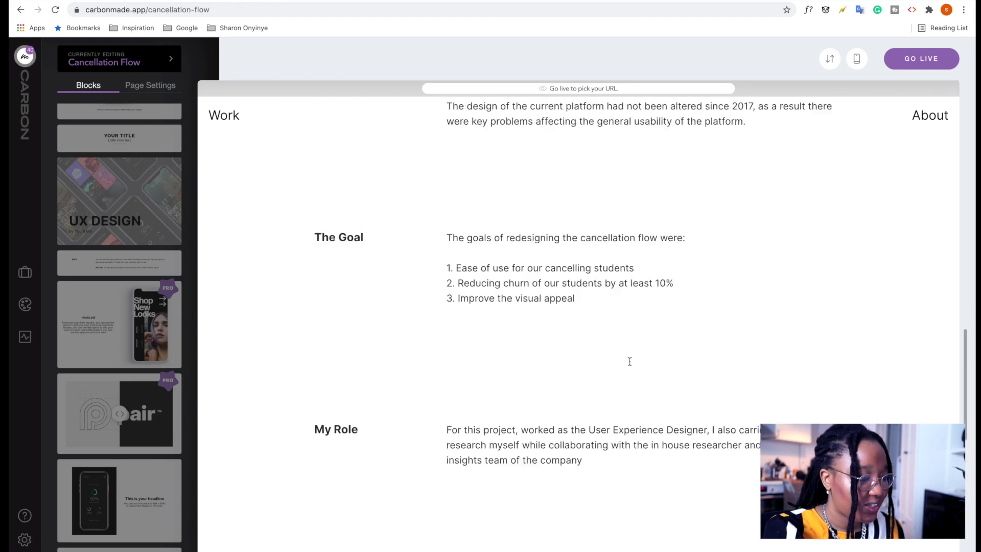
scroll(631, 358, "up", 8)
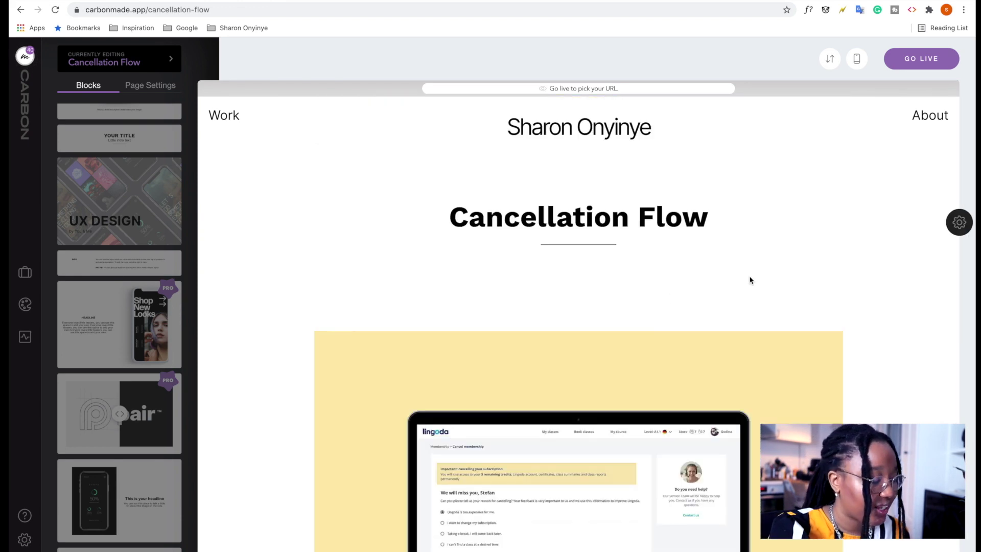
scroll(627, 372, "down", 2)
scroll(627, 372, "up", 2)
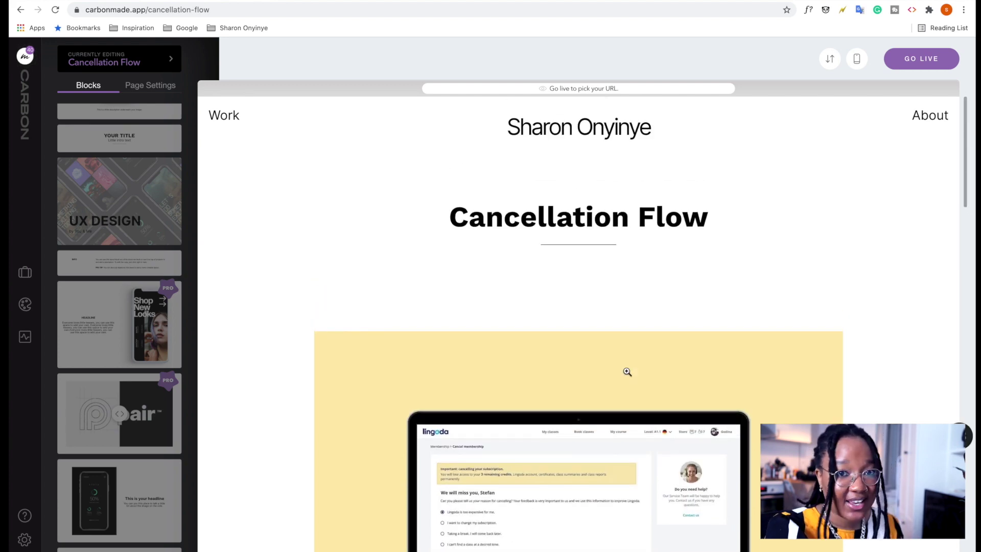
scroll(628, 372, "down", 15)
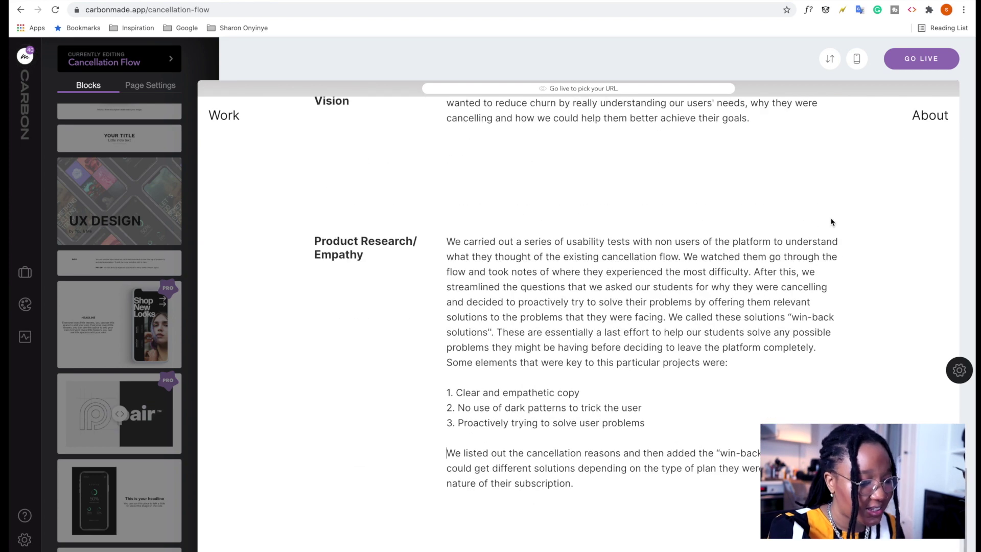
left_click(857, 59)
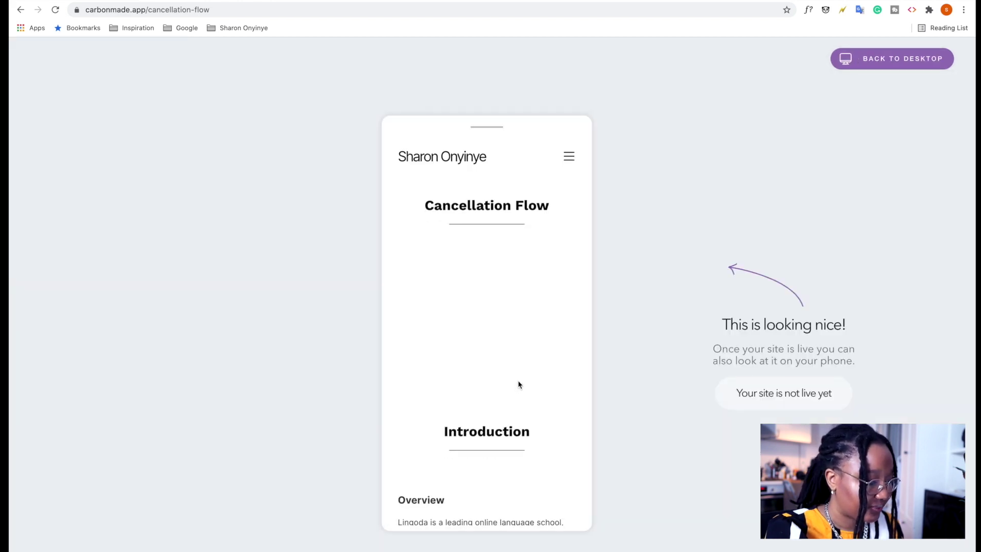
scroll(519, 384, "down", 2)
scroll(518, 385, "down", 15)
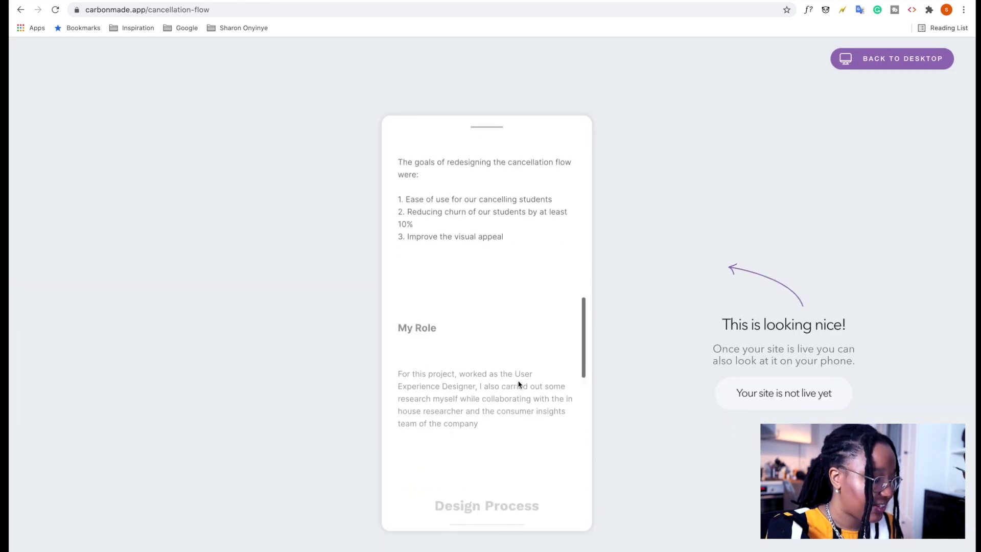
scroll(519, 385, "down", 4)
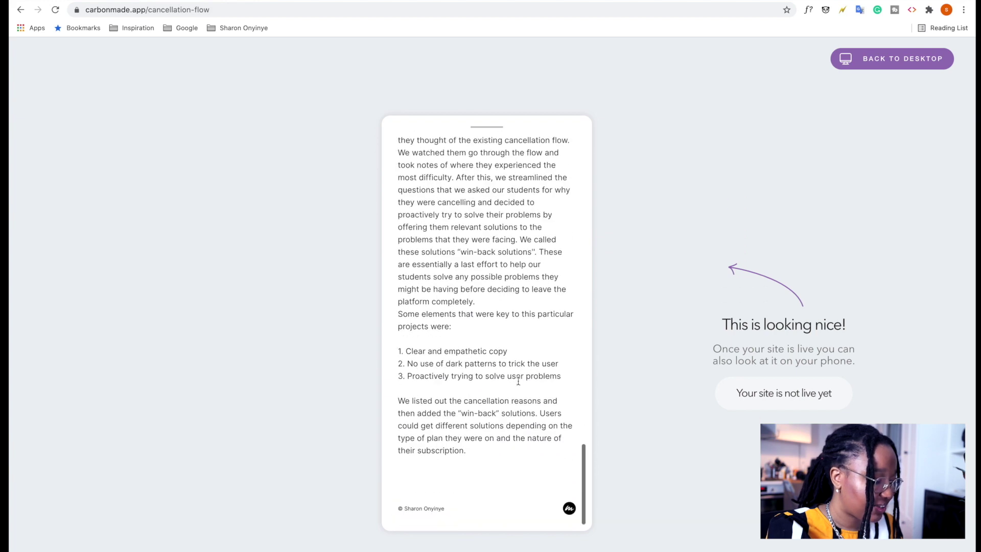
scroll(518, 381, "up", 7)
scroll(518, 381, "up", 10)
left_click(888, 62)
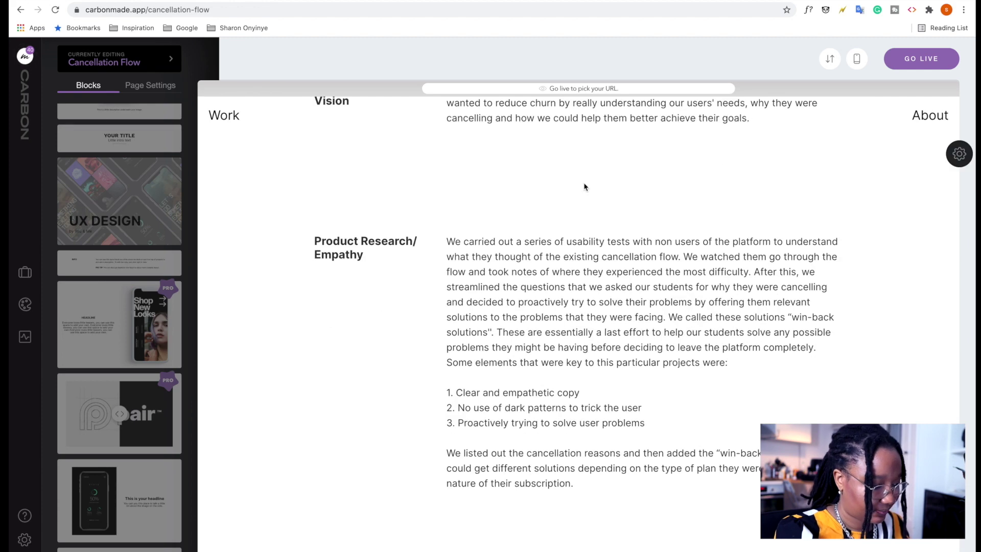
Look through the site-wide design settings, then reopen the Cancellation Flow project for editing.
left_click(26, 304)
left_click(96, 156)
left_click(87, 102)
left_click(86, 102)
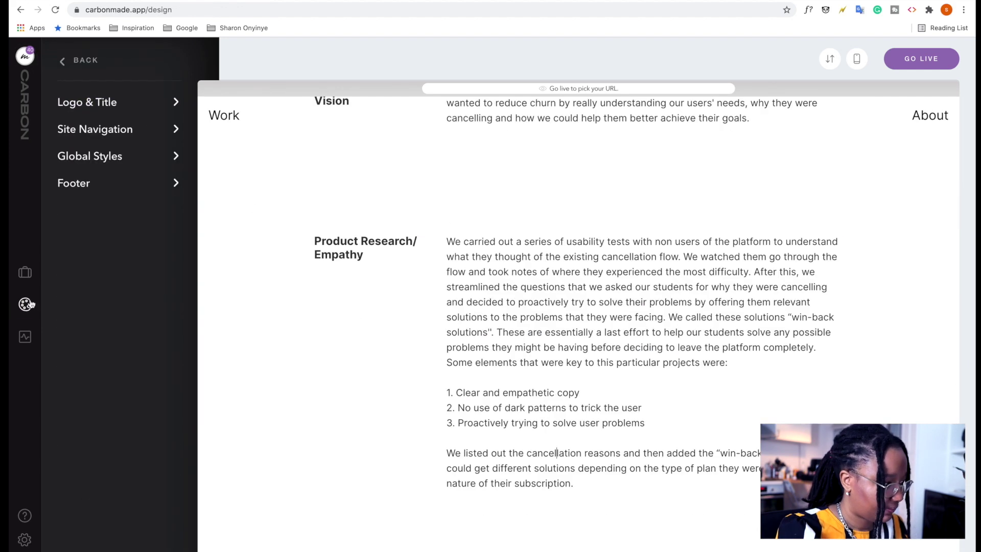
left_click(25, 274)
left_click(388, 189)
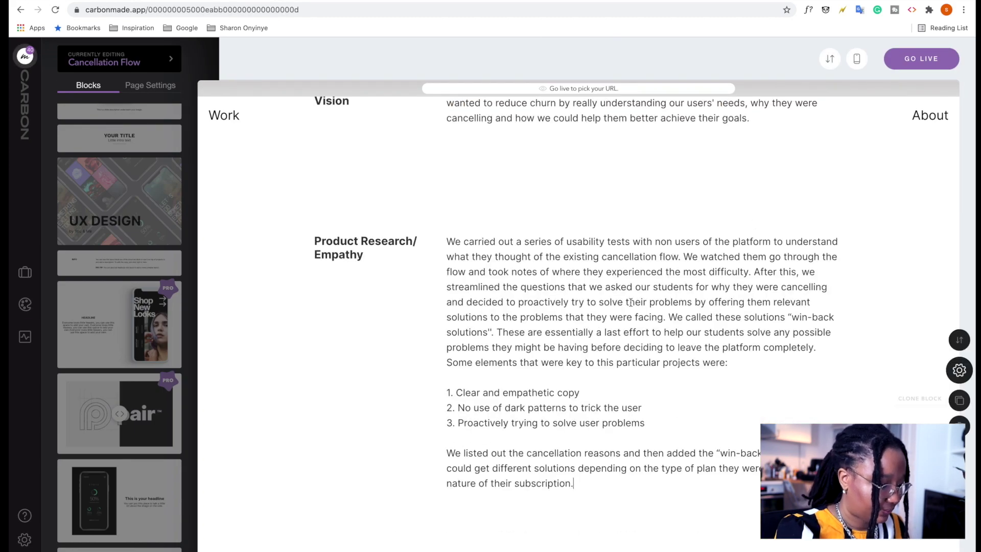
Paste the Design sentence and insert the missing words 'information architecture of the'.
scroll(300, 304, "down", 3)
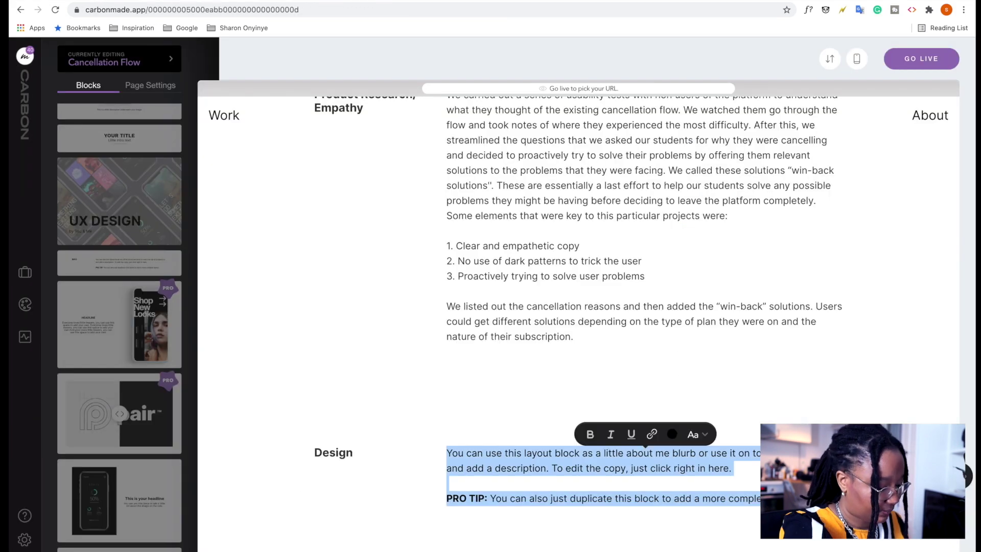
key("ctrl+v")
left_click(589, 453)
type("information architecture of the")
scroll(644, 322, "up", 1)
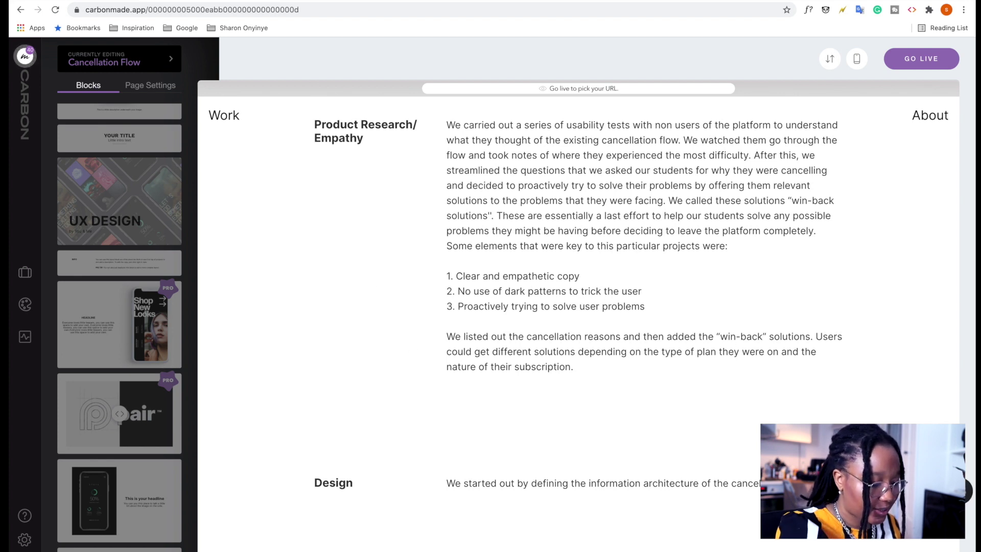
scroll(133, 255, "up", 3)
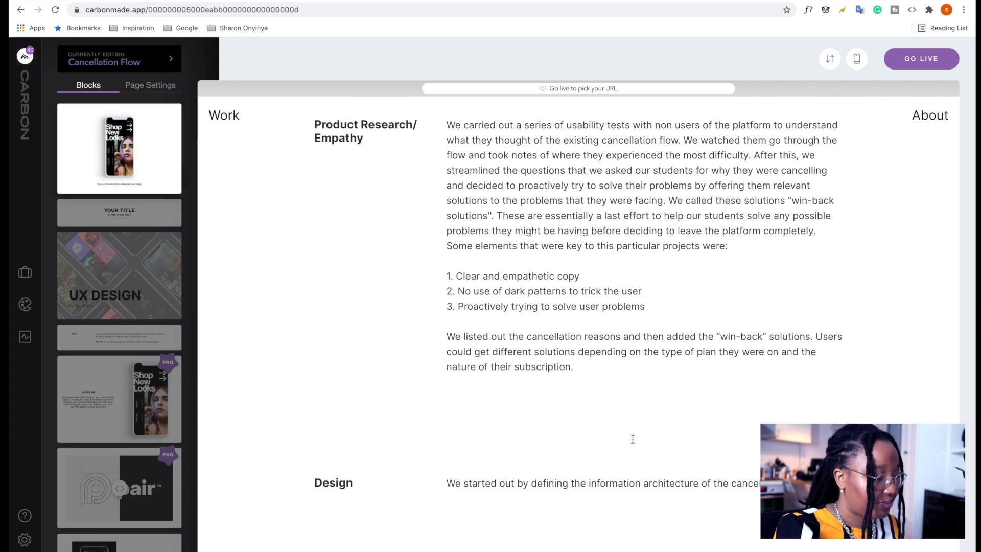
left_click_drag(637, 451, 595, 491)
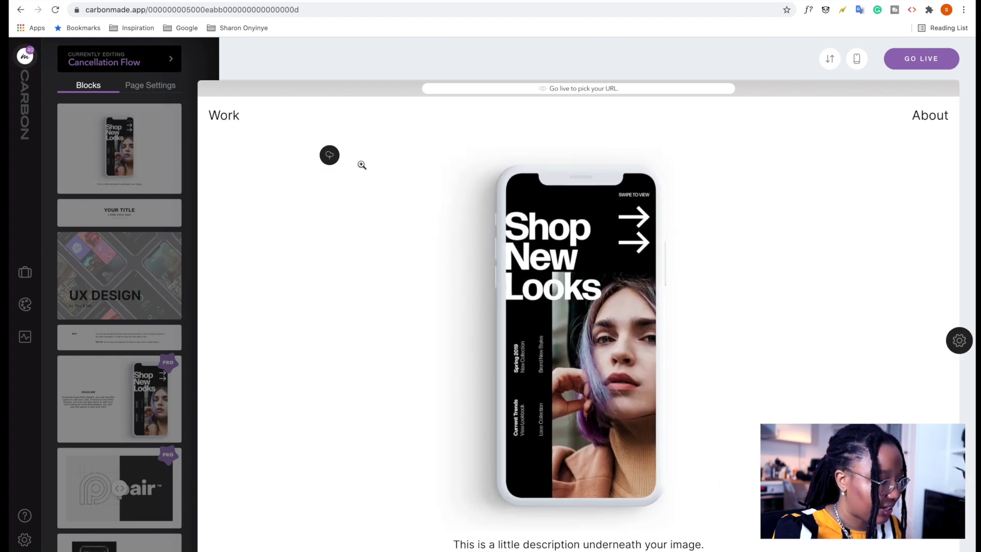
left_click(329, 156)
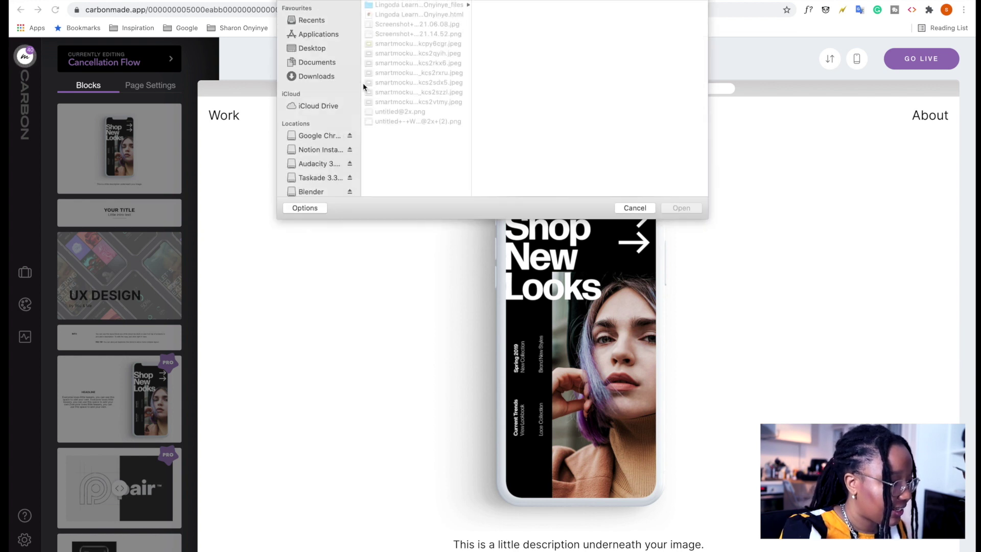
left_click(403, 121)
left_click(403, 112)
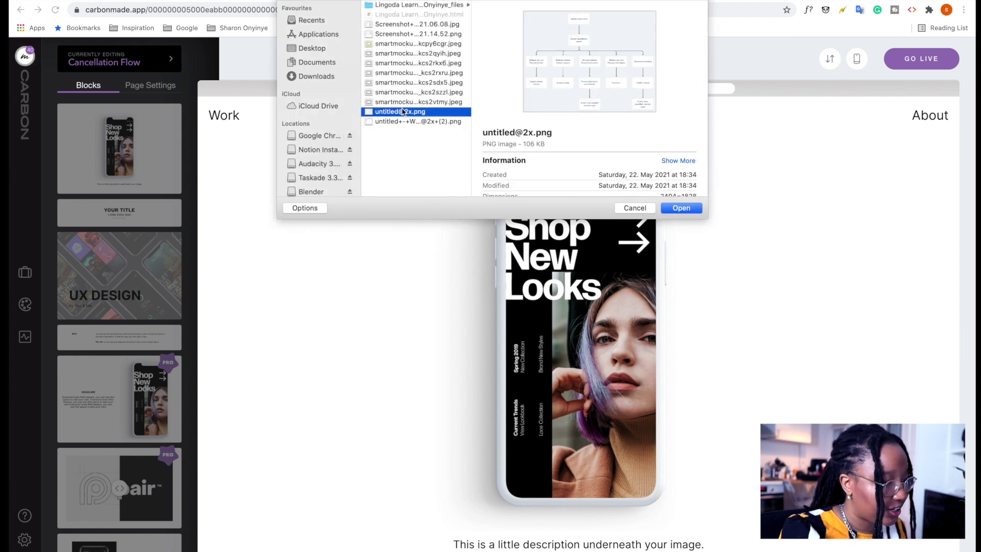
left_click(684, 209)
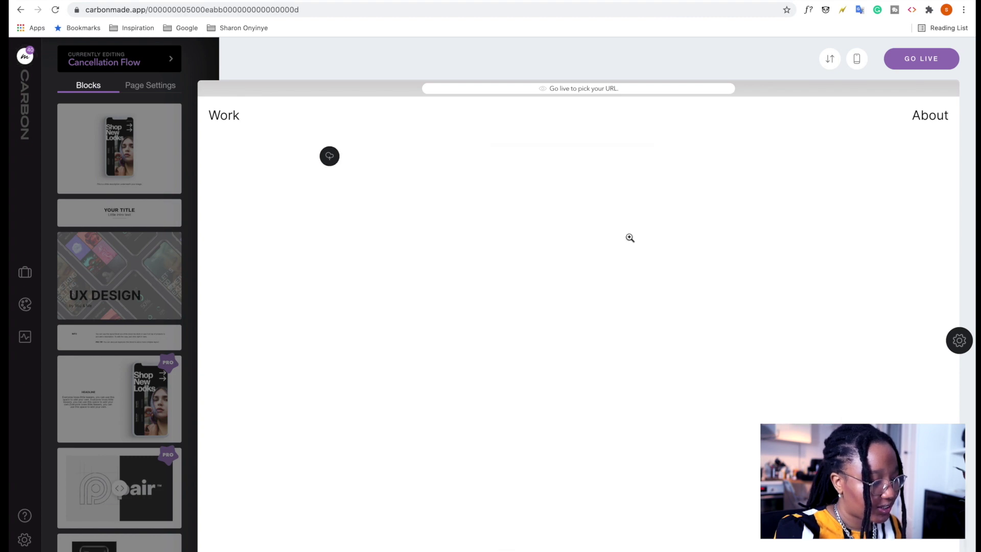
Replace the flowchart's placeholder caption with 'information architecture of the cancellation flow'.
scroll(630, 238, "up", 10)
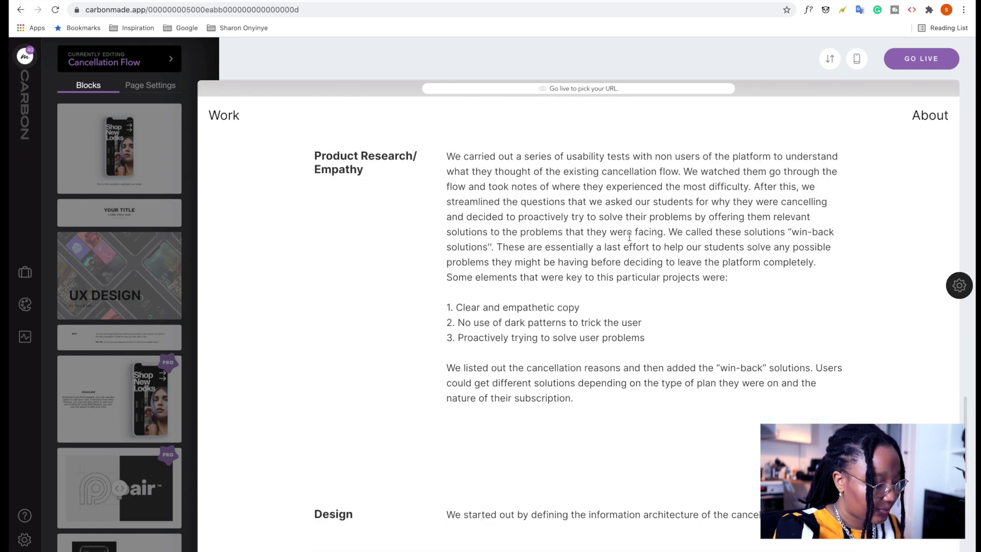
scroll(630, 236, "down", 6)
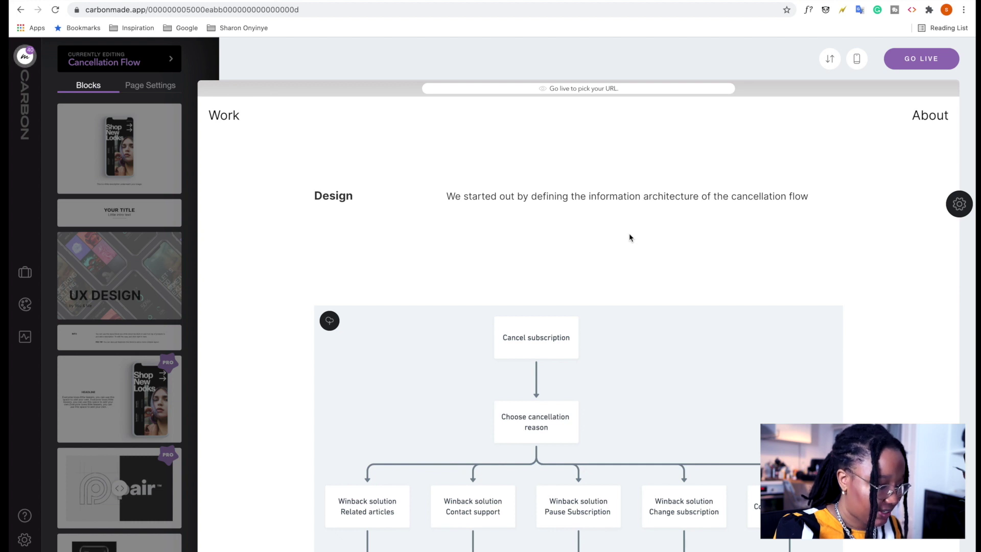
scroll(630, 236, "down", 5)
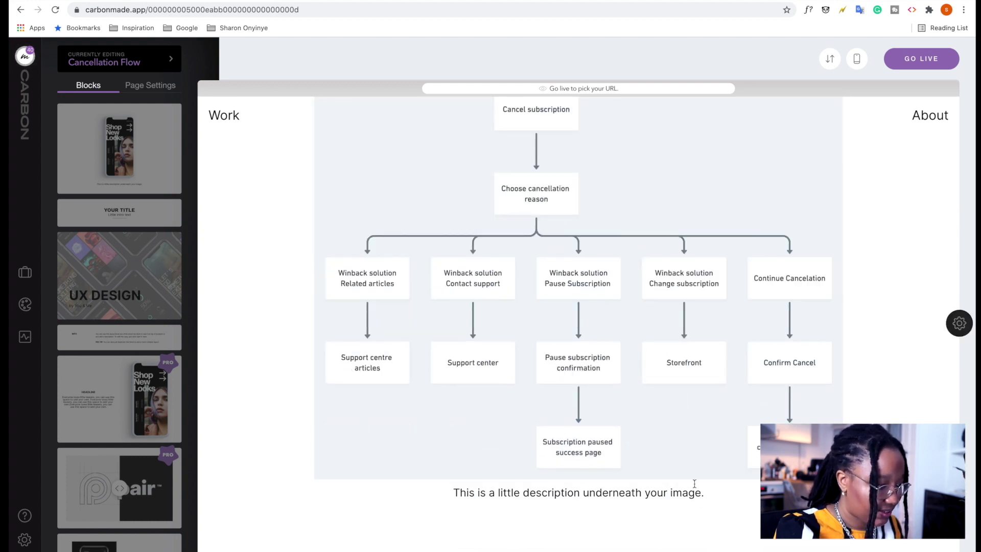
scroll(576, 171, "up", 3)
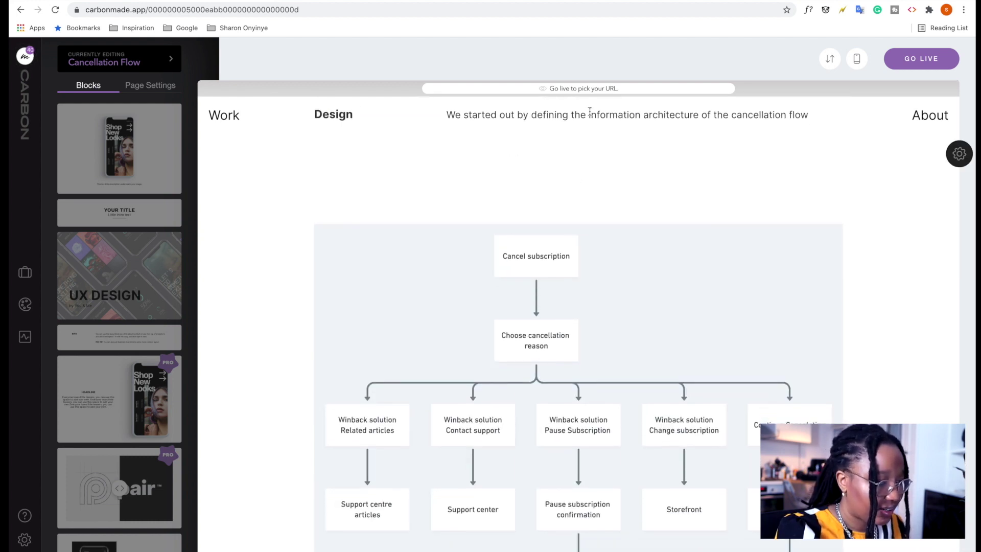
left_click_drag(590, 113, 812, 120)
key("ctrl+c")
scroll(726, 246, "down", 3)
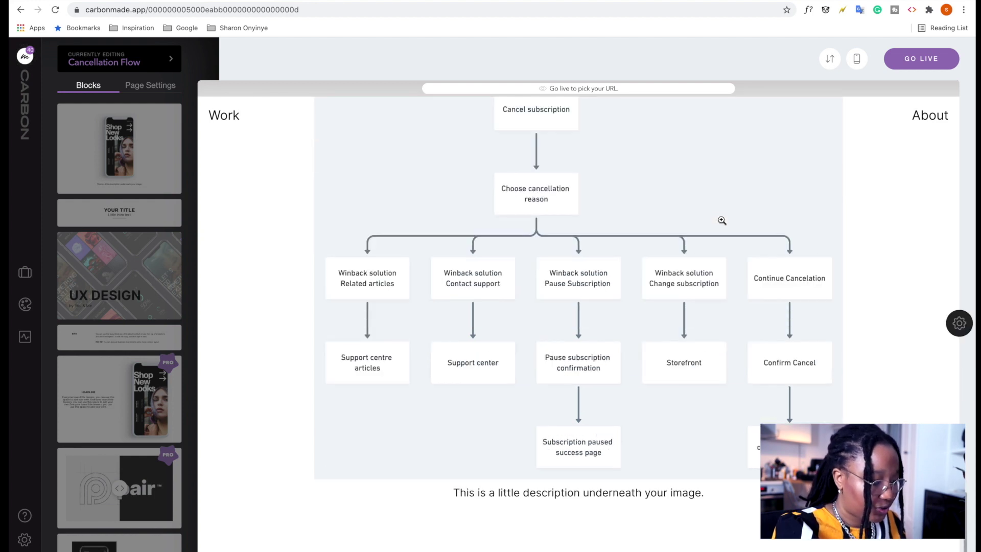
left_click_drag(705, 493, 421, 490)
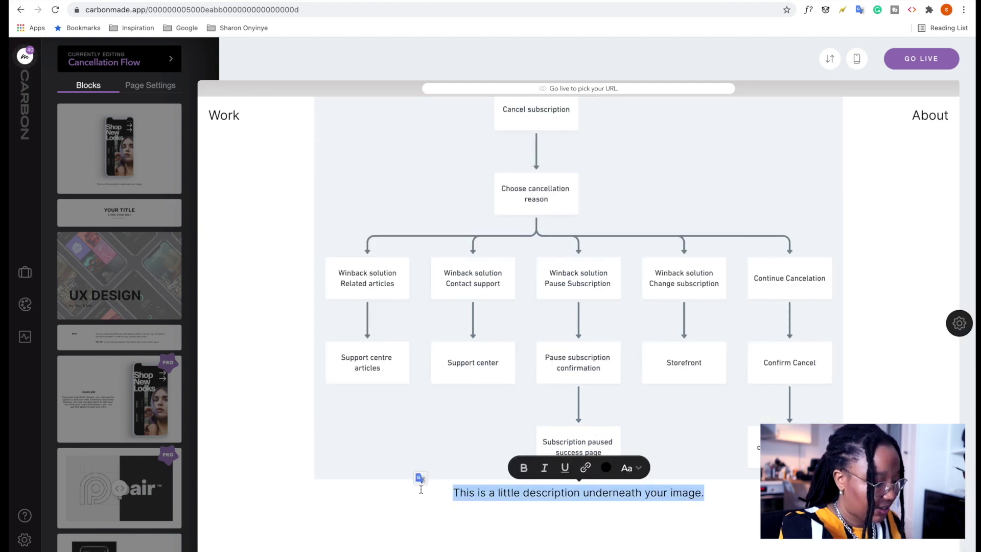
key("Left")
key("ctrl+v")
key("ctrl+shift+End")
key("Delete")
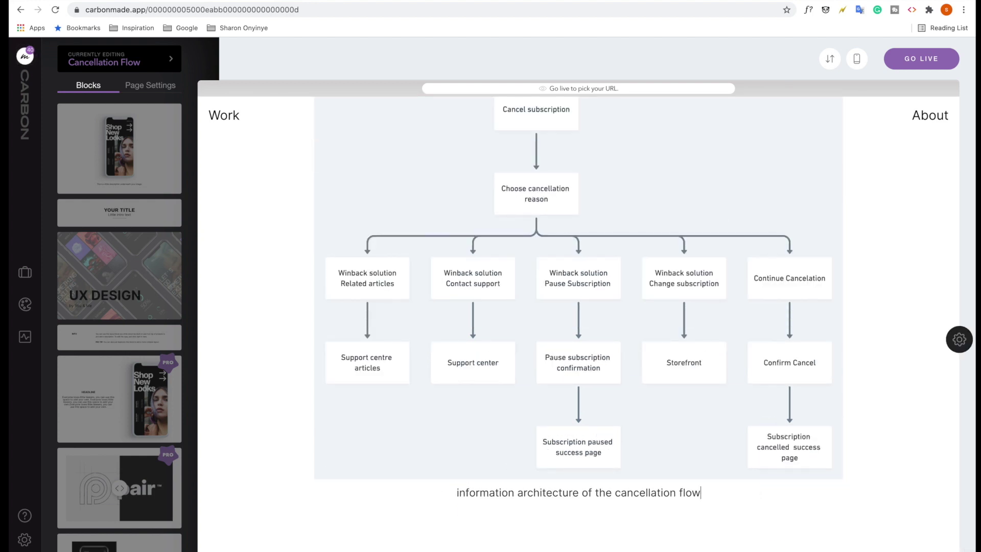
scroll(552, 512, "up", 15)
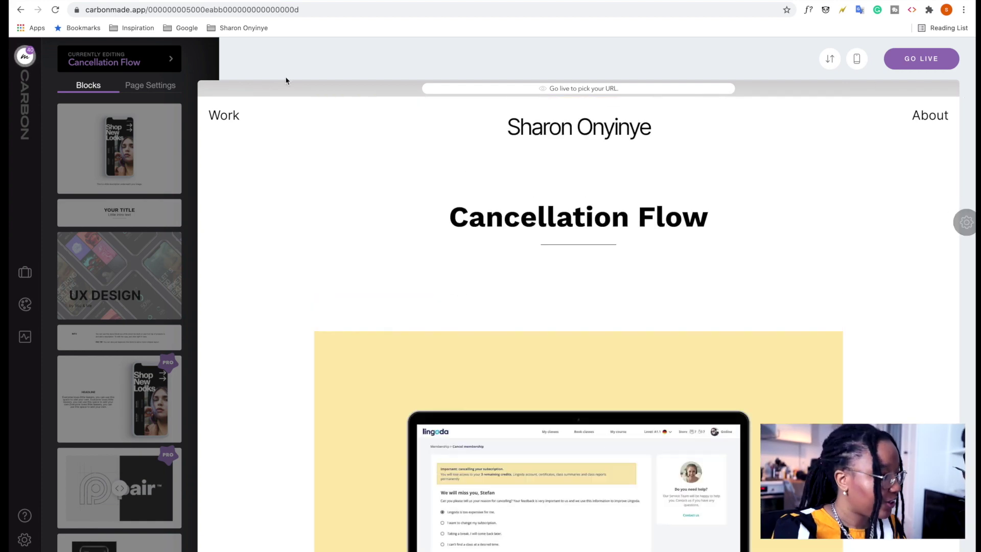
Review the flowchart section of the Google Docs portfolio draft.
left_click(90, 1)
scroll(321, 245, "down", 8)
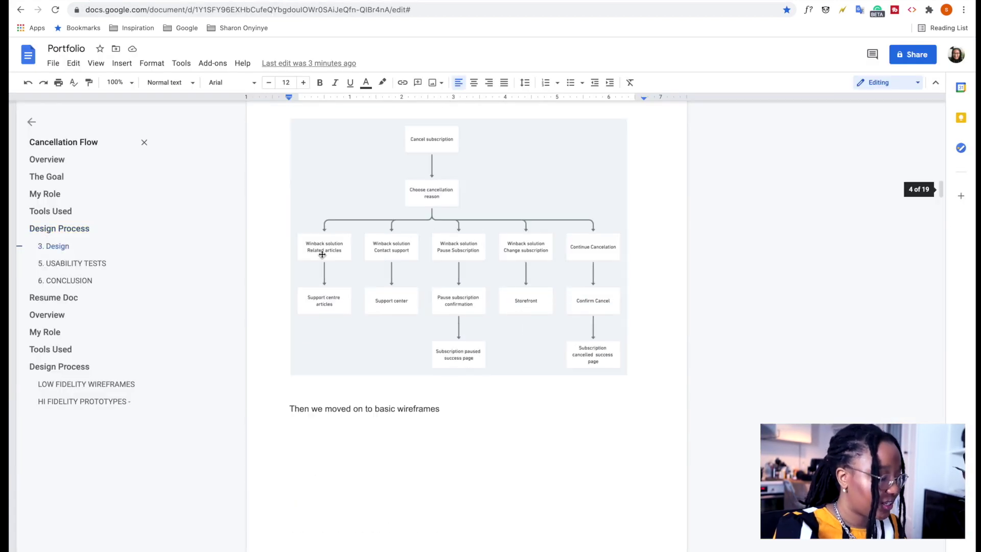
scroll(322, 254, "down", 5)
Change the Carbonmade Design heading to 'Design (Flow)'.
left_click(198, 2)
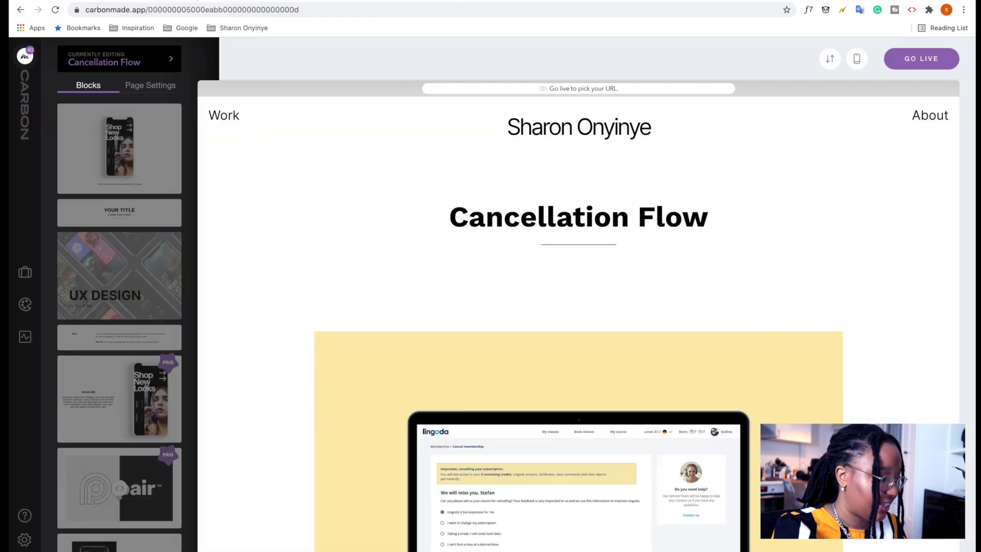
scroll(488, 338, "down", 20)
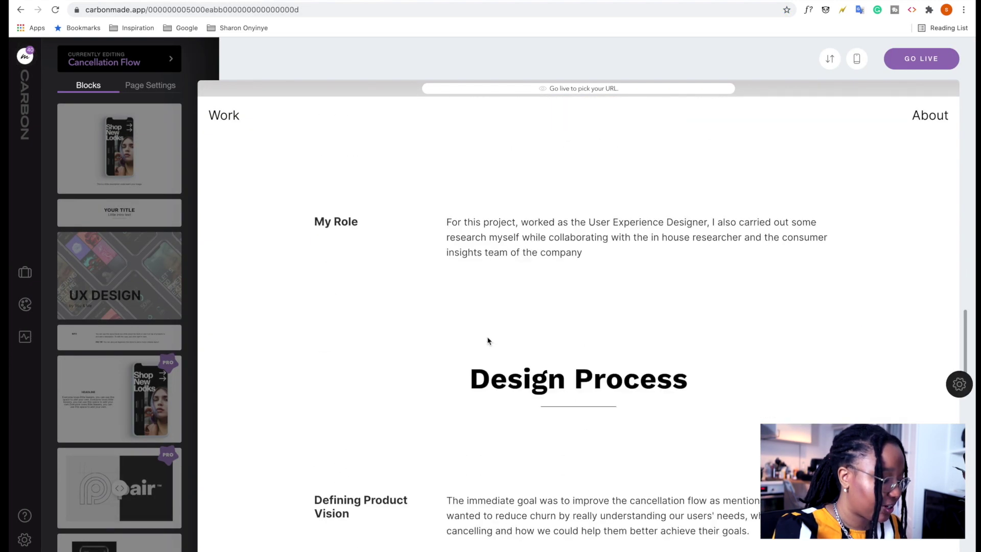
scroll(487, 340, "down", 3)
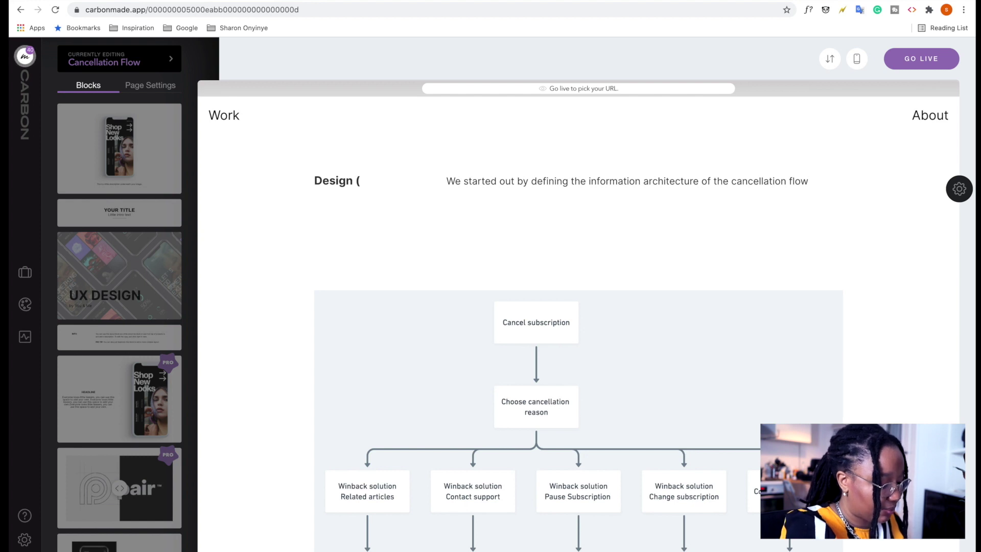
type("ow")
scroll(421, 222, "down", 4)
scroll(407, 355, "up", 10)
scroll(413, 345, "down", 8)
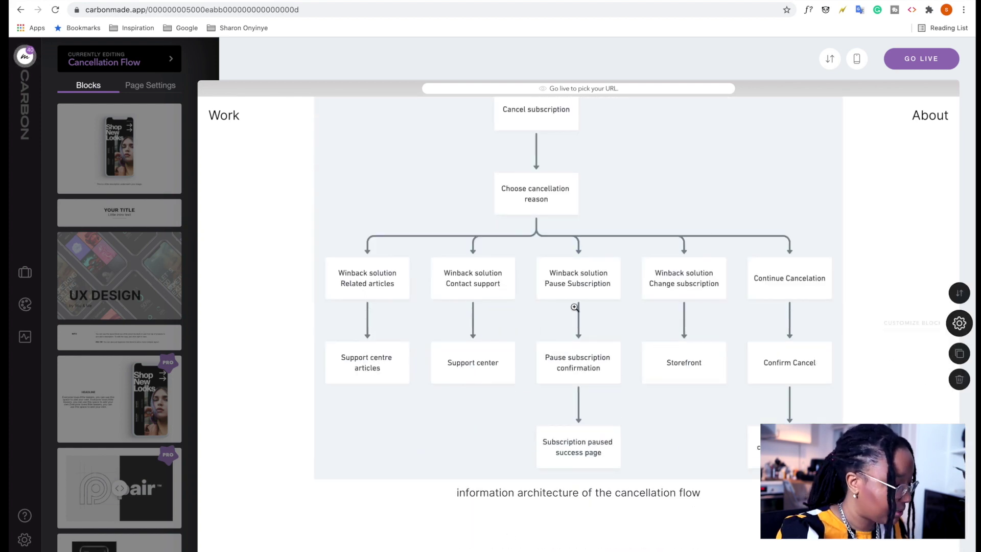
Add a Description & Info block below the flowchart and clear its INFO heading.
left_click_drag(152, 219, 120, 213)
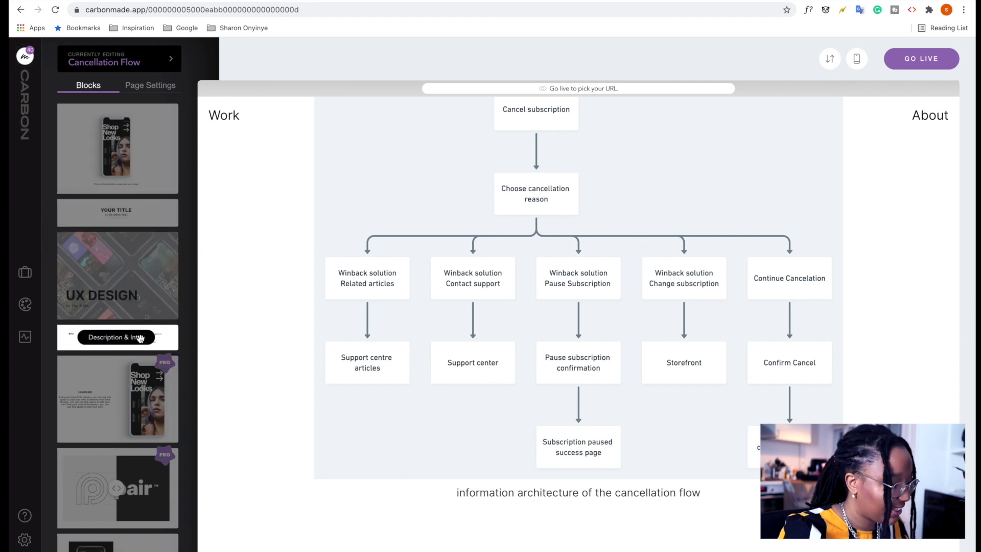
left_click_drag(117, 337, 406, 503)
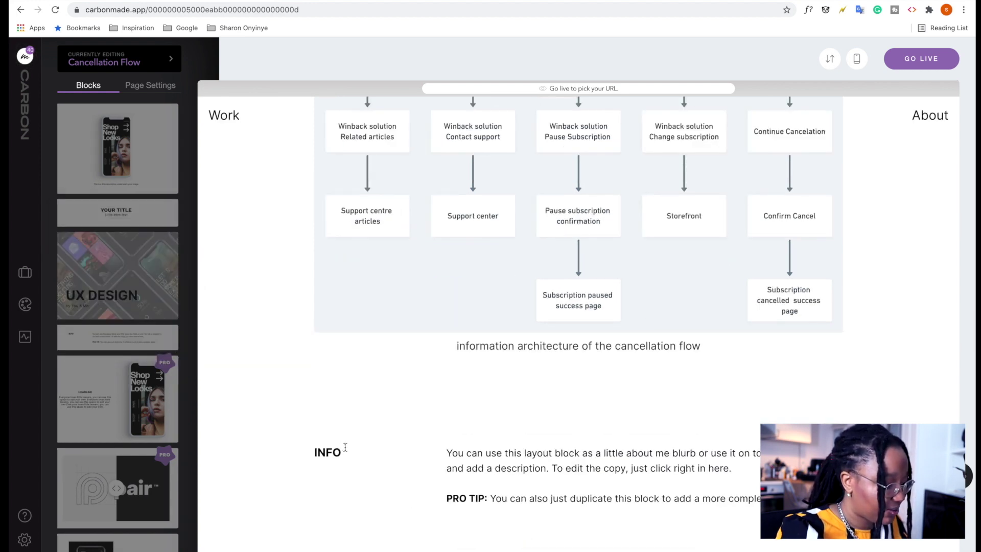
key("BackSpace")
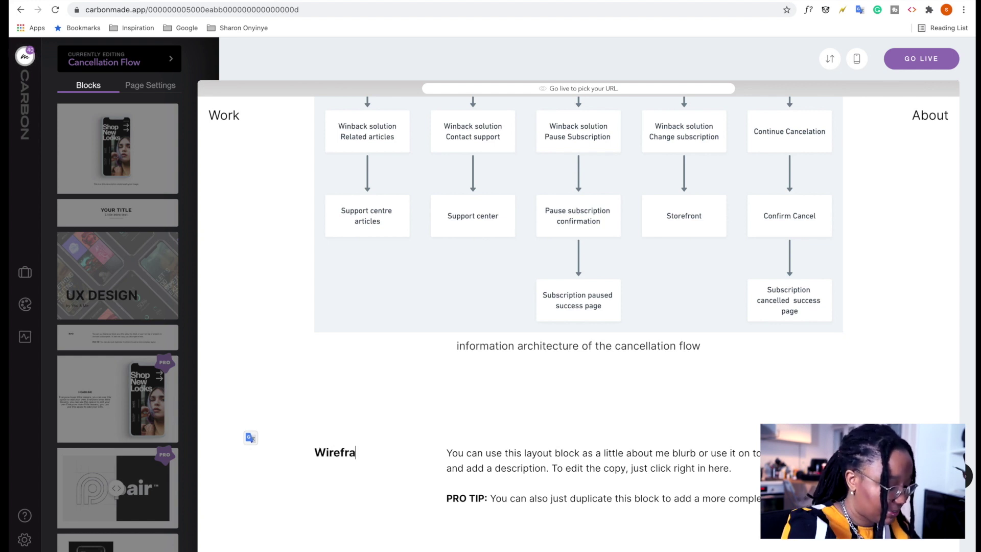
Copy 'Then we moved on to basic wireframes' from the doc into the section body.
key("ctrl+Tab")
scroll(460, 358, "up", 1)
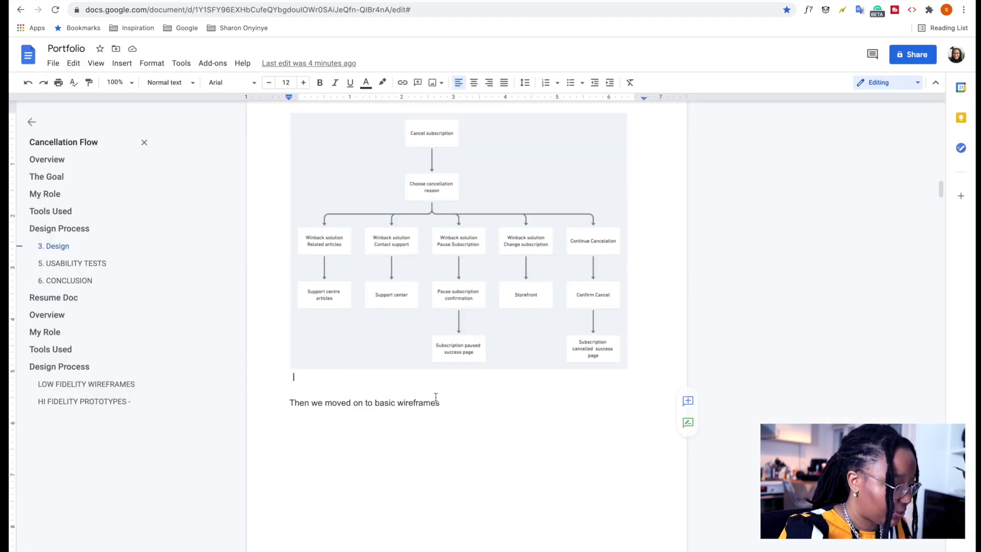
triple_click(472, 399)
key("ctrl+c")
key("ctrl+shift+Tab")
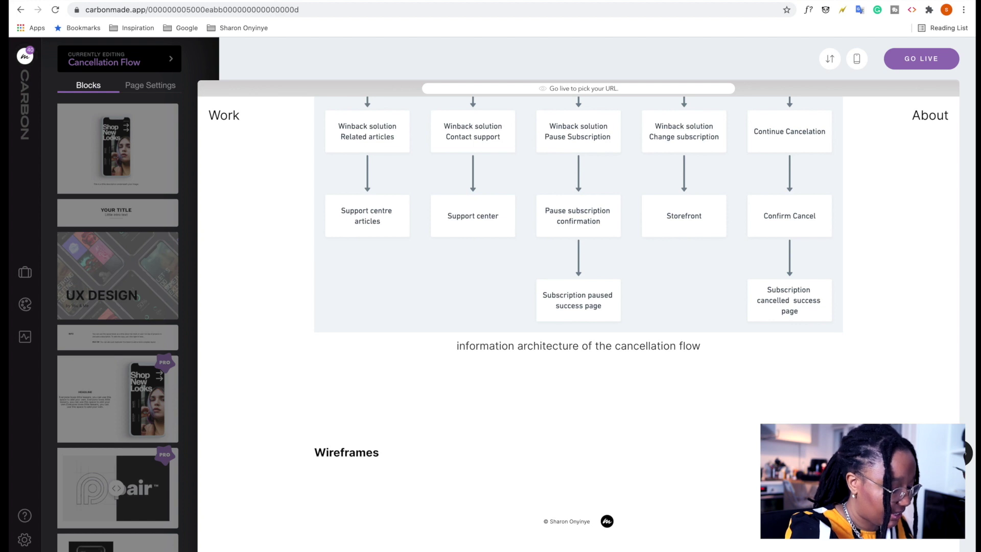
key("ctrl+v")
left_click_drag(635, 458, 447, 453)
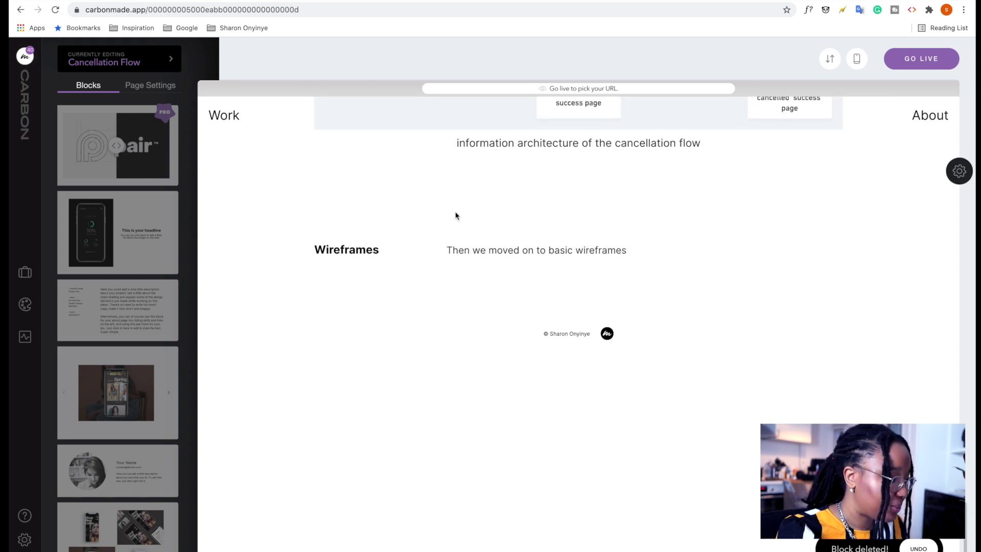
Add a gallery block below Wireframes and upload the wireframe screenshots, ending with the winback solution.
scroll(455, 212, "up", 2)
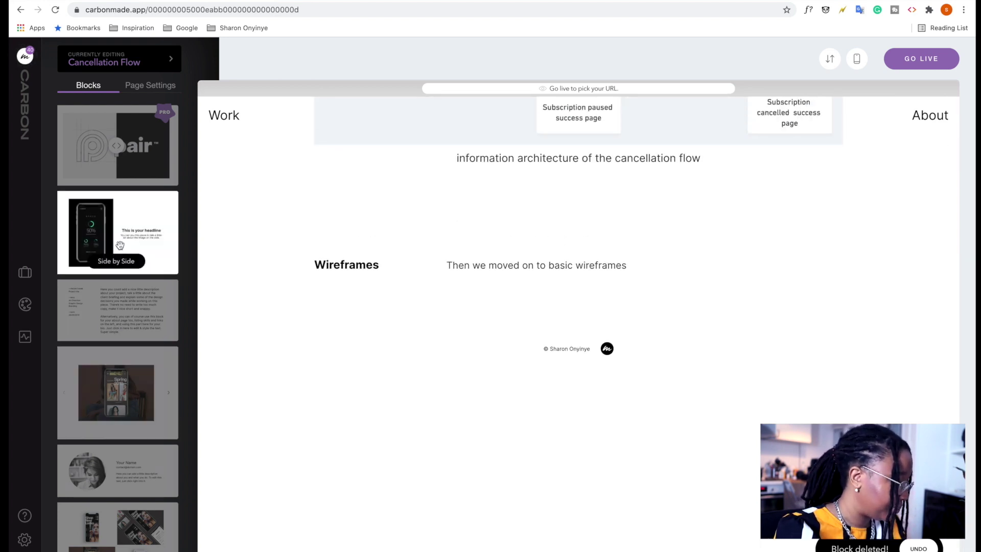
left_click_drag(127, 381, 518, 332)
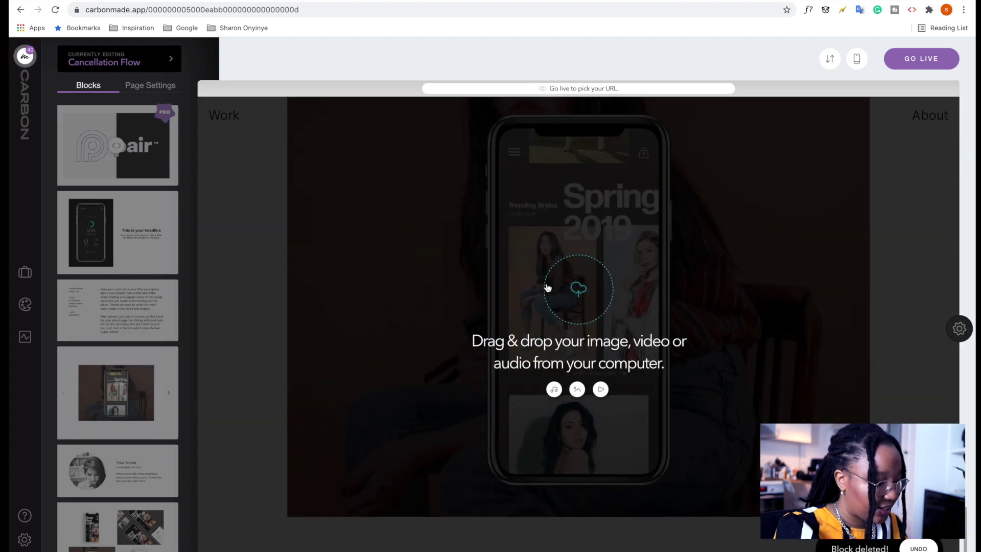
left_click(575, 291)
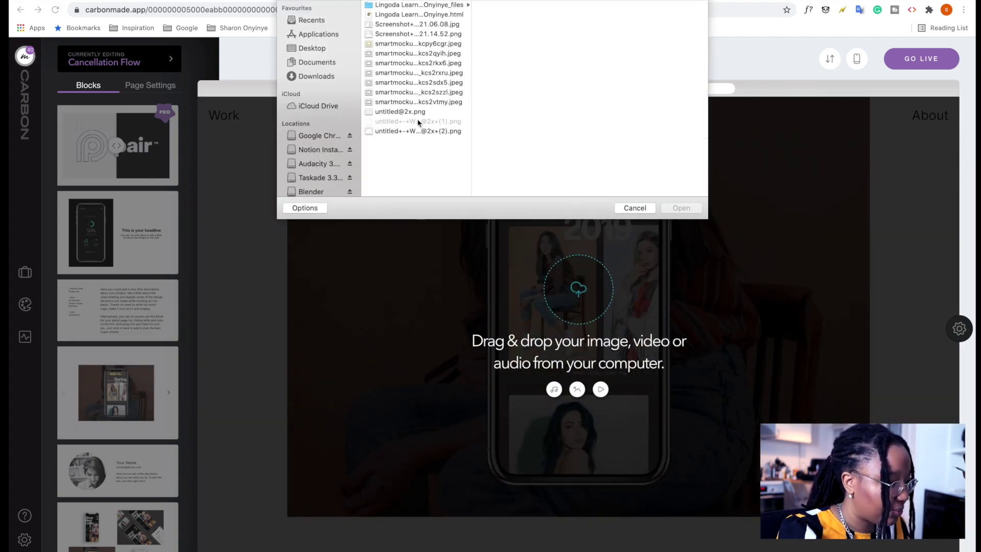
left_click(409, 112)
left_click(417, 132)
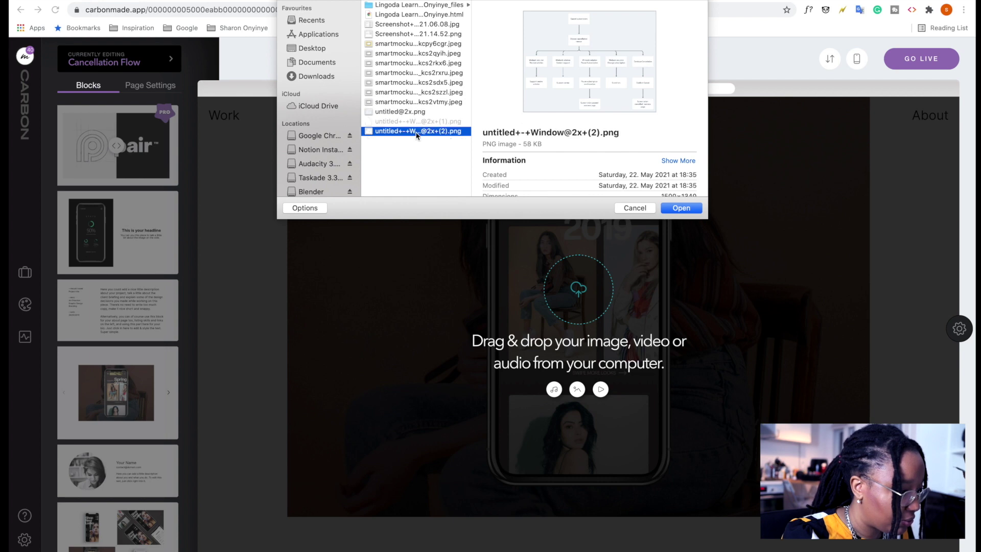
left_click(424, 122)
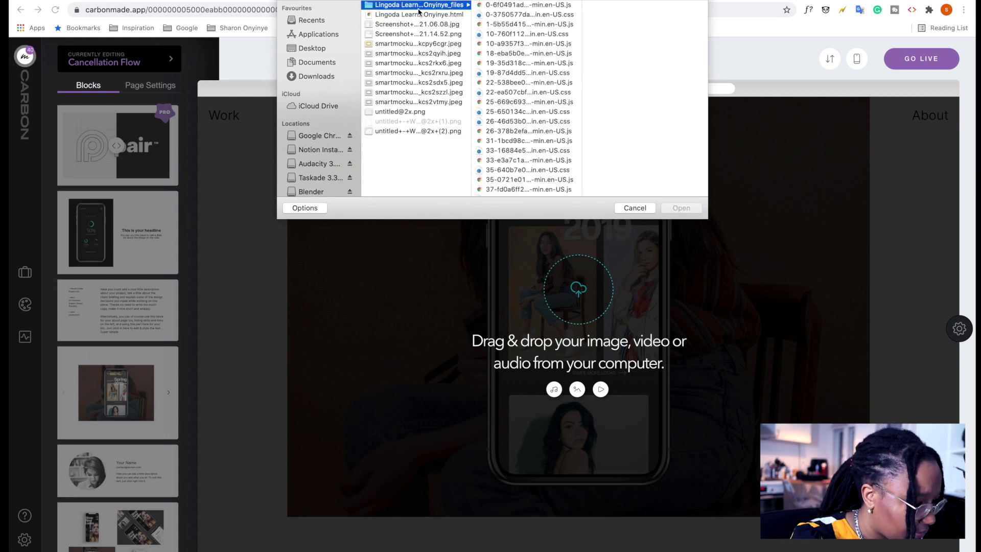
left_click(691, 209)
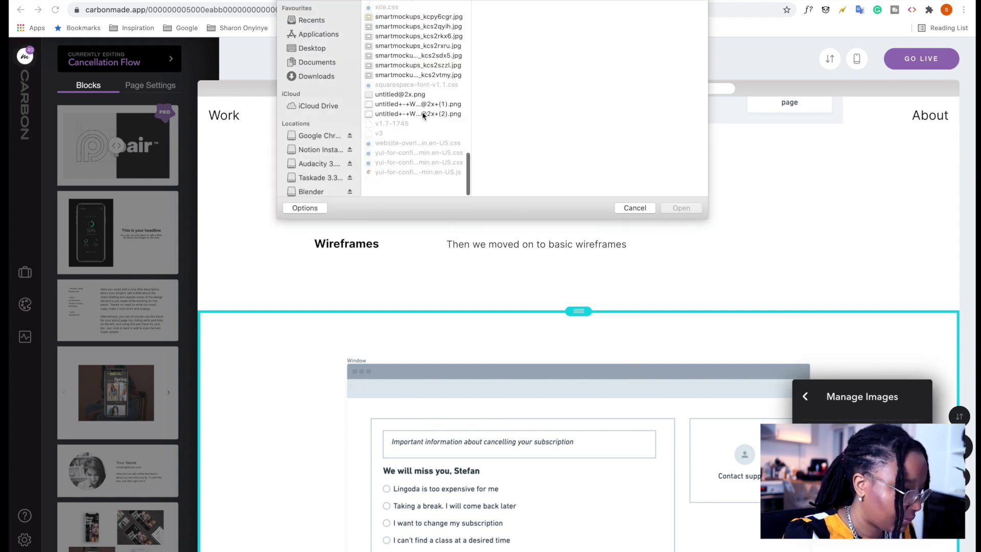
left_click(403, 132)
left_click(681, 206)
scroll(723, 179, "up", 5)
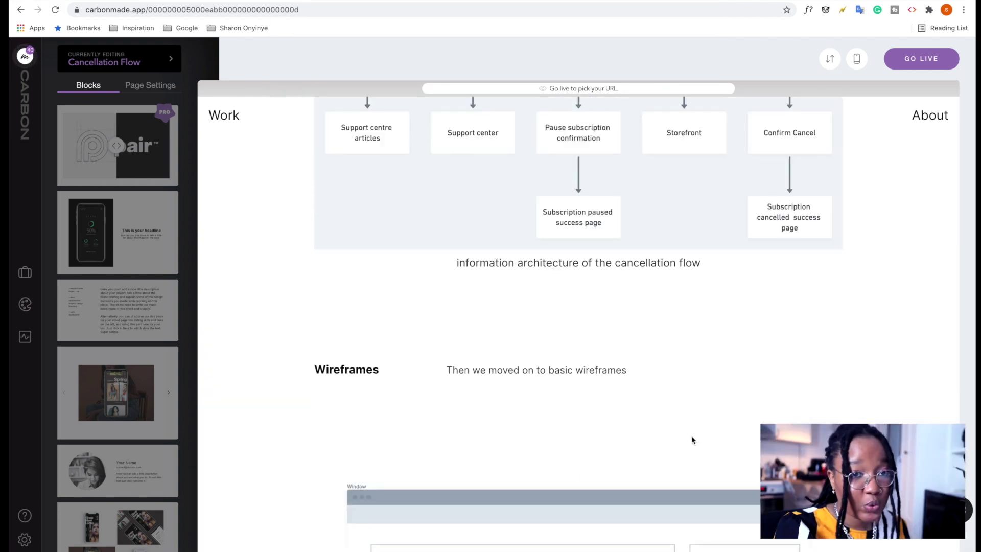
scroll(707, 549, "down", 7)
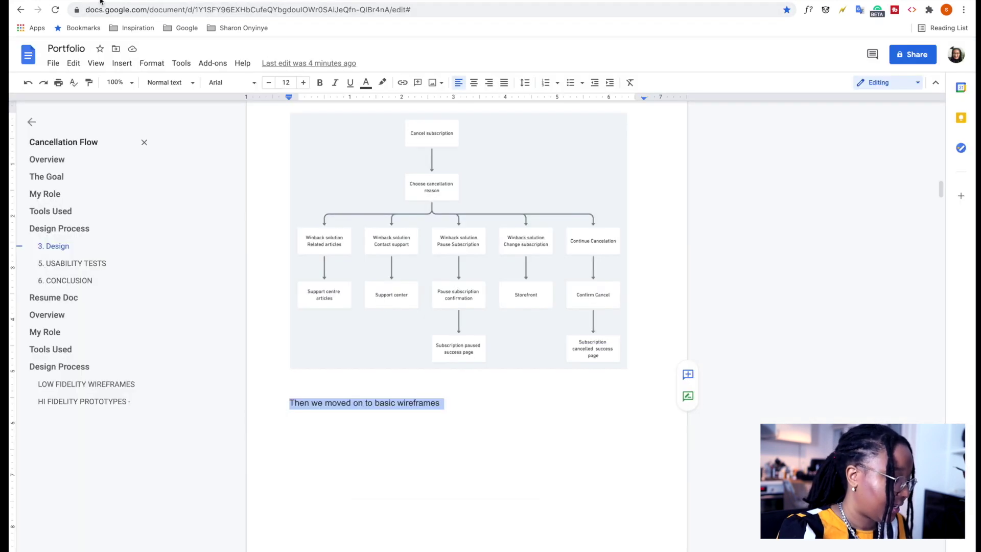
Select the '4. Prototyping' heading in the Google Docs draft.
scroll(353, 238, "down", 8)
scroll(353, 239, "down", 10)
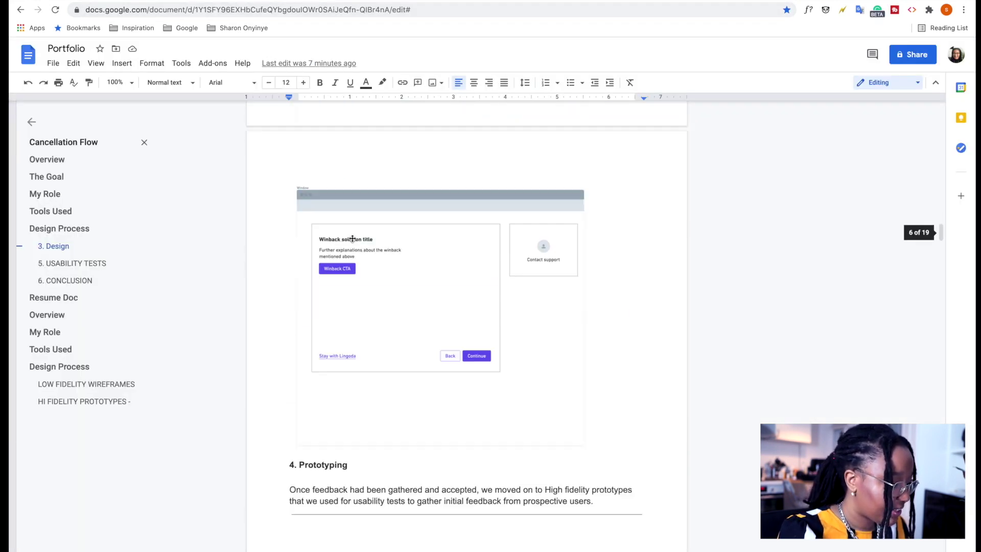
scroll(352, 238, "down", 15)
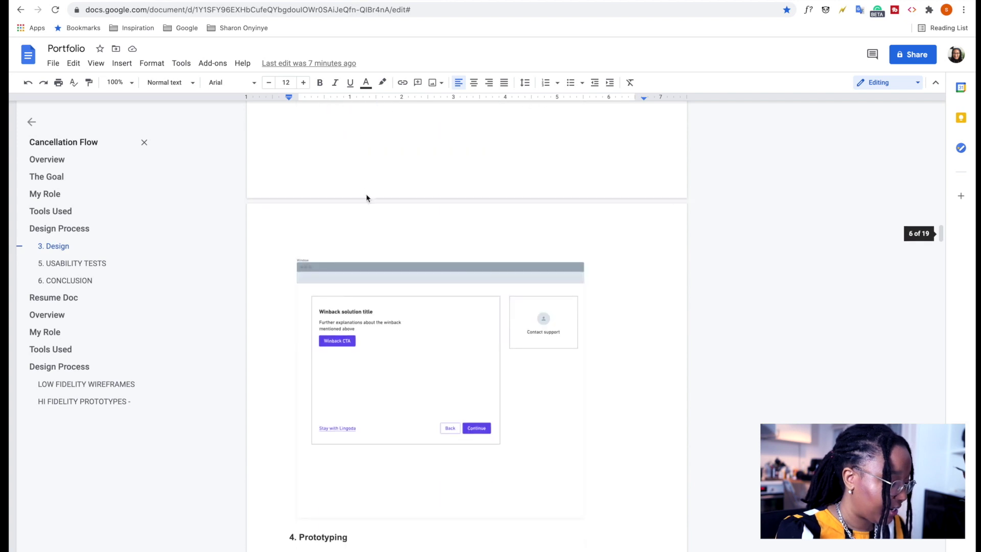
scroll(358, 307, "up", 8)
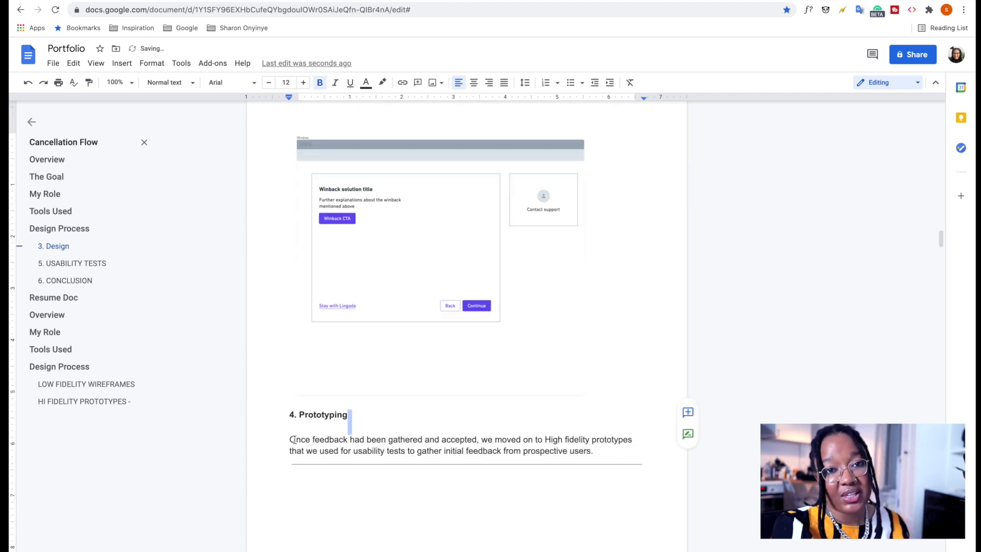
left_click(350, 414)
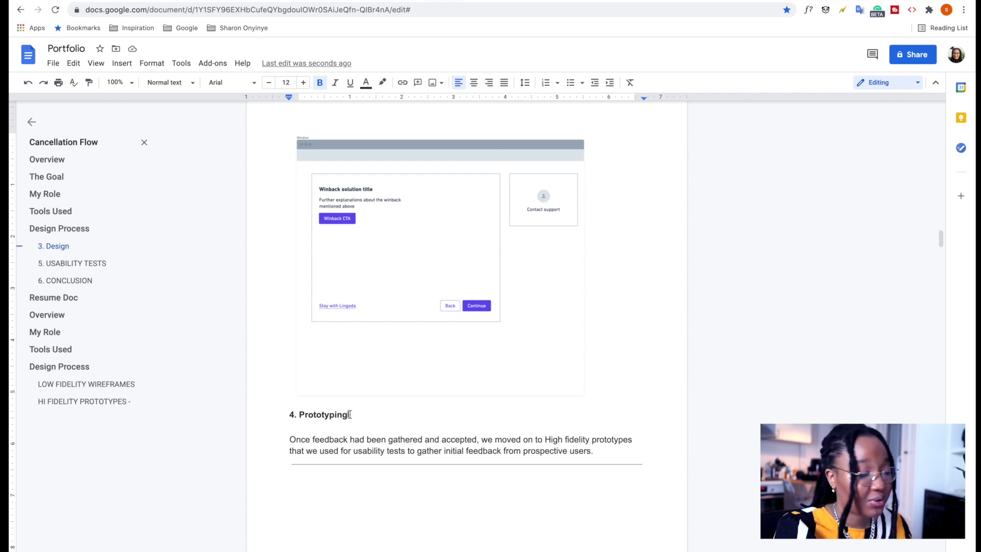
left_click_drag(346, 414, 281, 413)
key("ctrl+c")
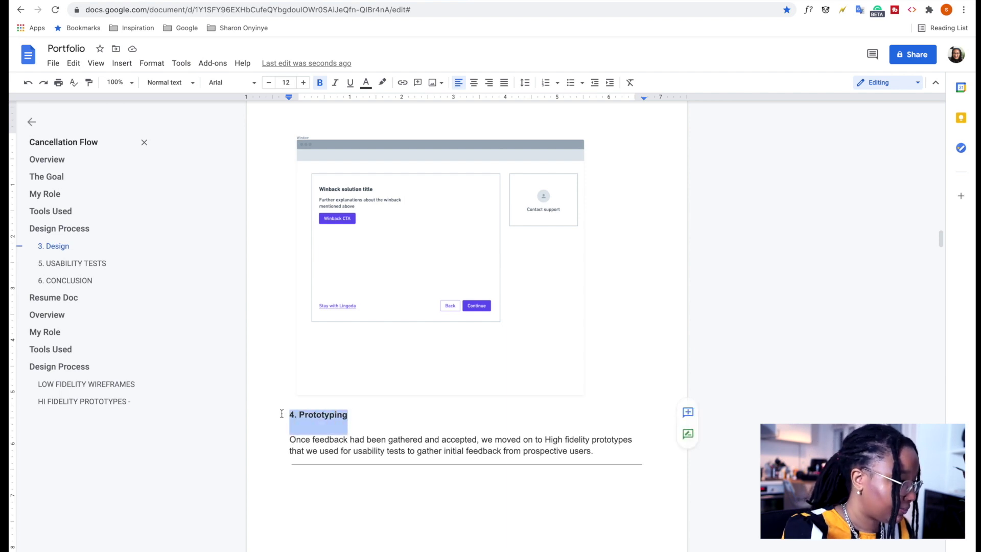
Replace the INFO heading with 'Prototyping', dropping the '4.' numbering.
left_click(243, 1)
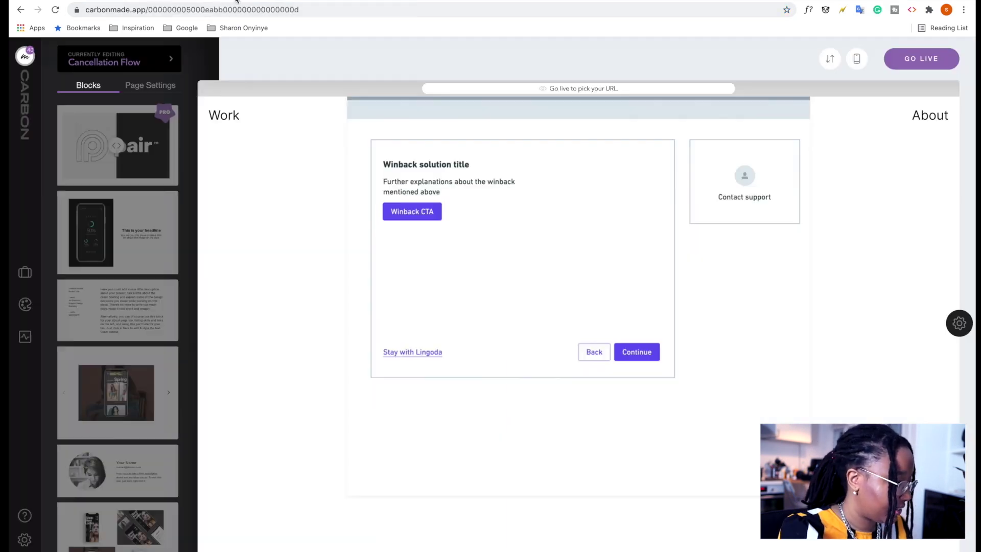
scroll(131, 409, "up", 5)
scroll(392, 446, "down", 3)
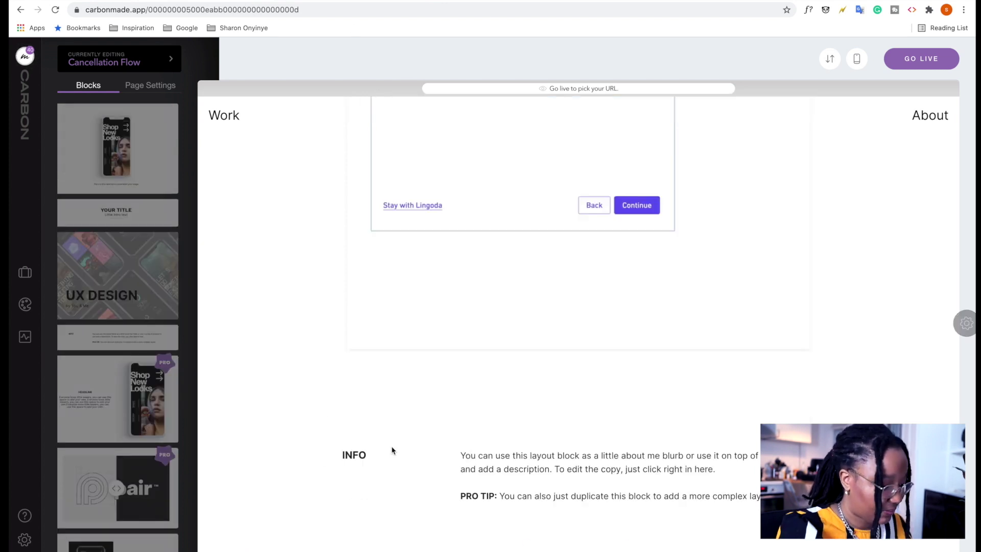
double_click(328, 450)
key("ctrl+v")
left_click(328, 452)
key("BackSpace")
key("BackSpace")
key("BackSpace")
Replace the placeholder description with the Prototyping paragraph from the doc.
left_click_drag(447, 453, 761, 499)
key("ctrl+Tab")
key("ctrl+c")
key("ctrl+shift+Tab")
key("ctrl+v")
scroll(118, 307, "down", 5)
Upload the smartmockups laptop images from Downloads > Cancellation flow into the four-image block.
left_click(117, 200)
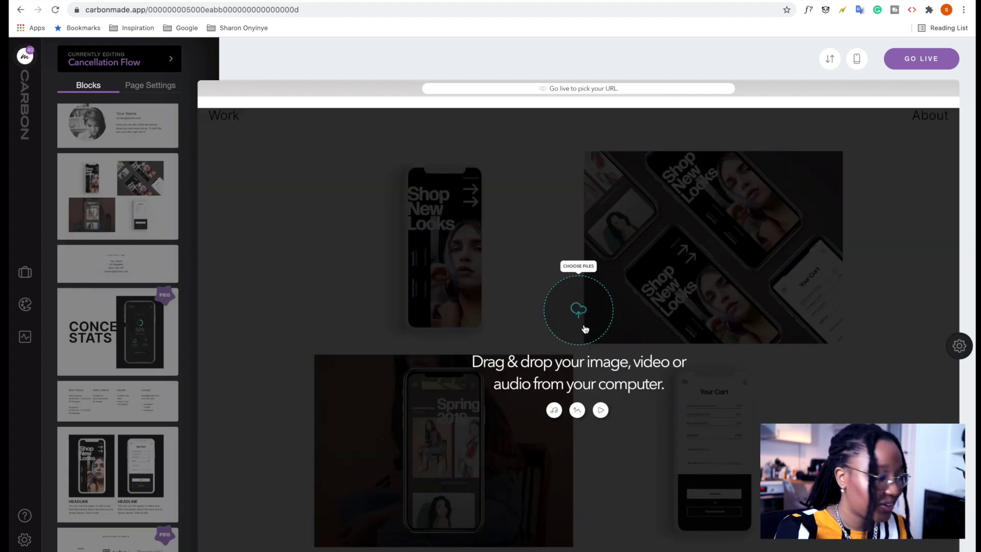
left_click(586, 328)
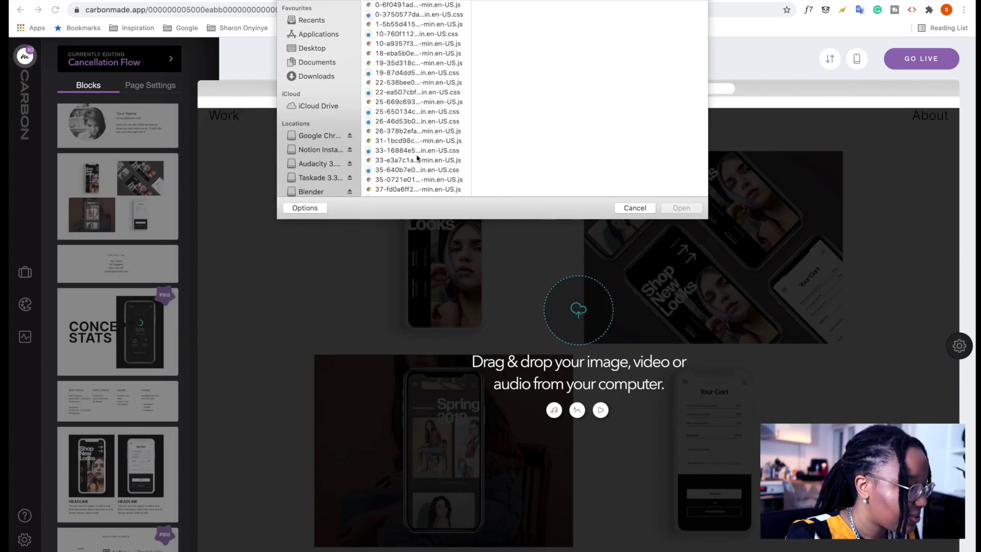
left_click(321, 75)
left_click(428, 15)
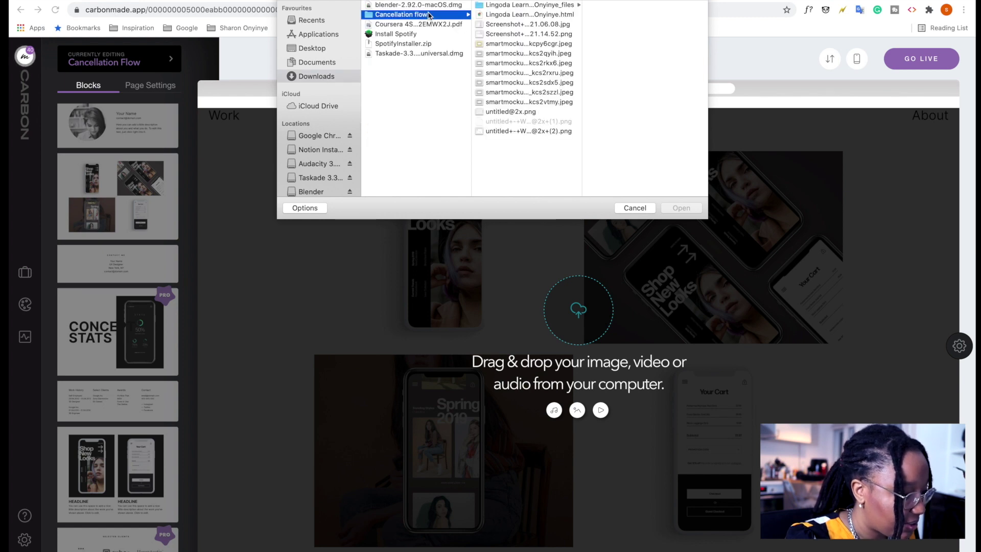
left_click(513, 63)
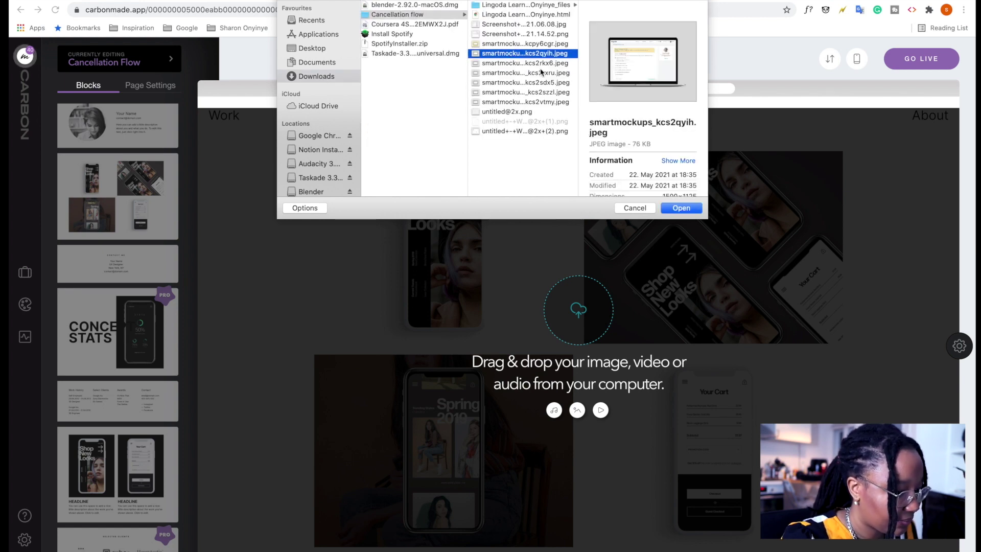
left_click(682, 207)
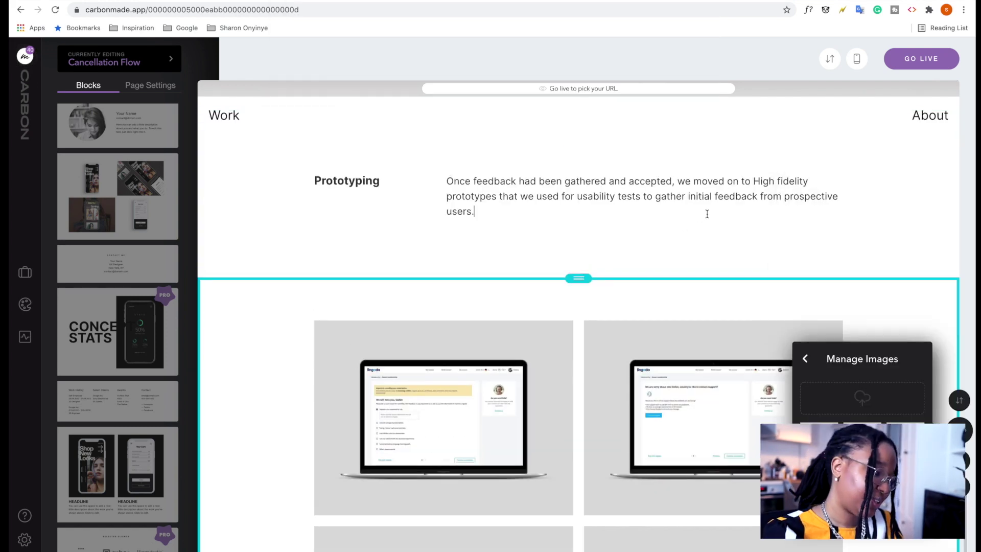
Open the mockup block's Customize Block slideshow settings.
scroll(707, 213, "up", 3)
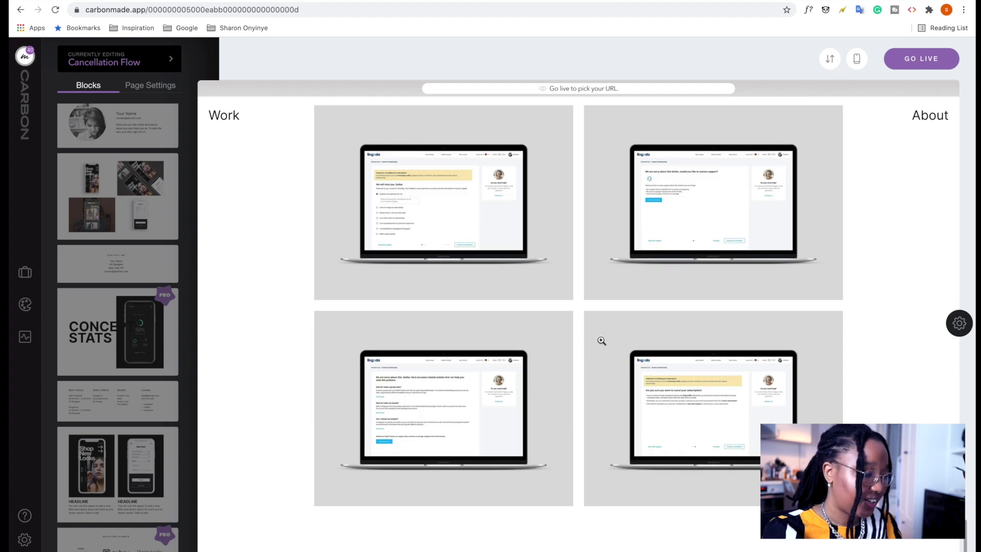
scroll(415, 285, "up", 5)
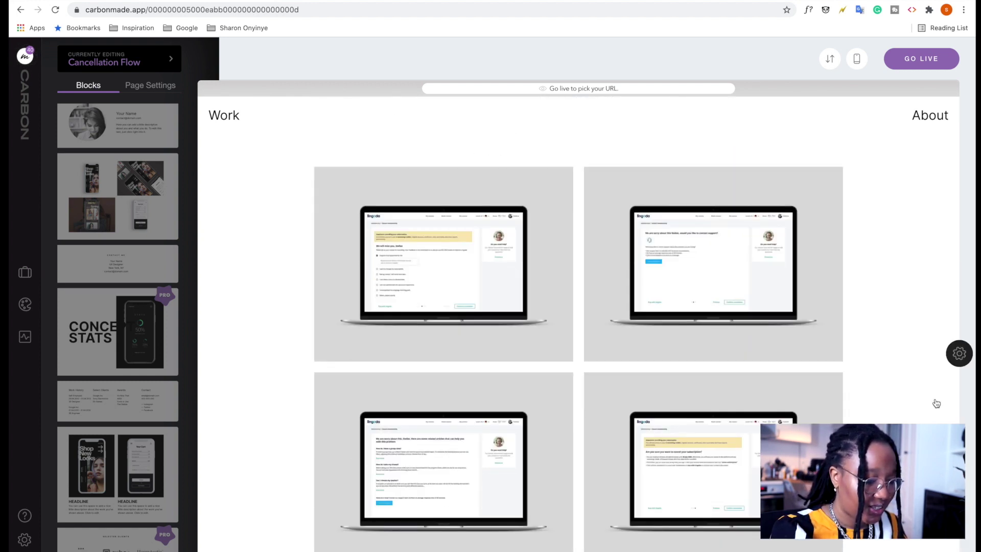
scroll(799, 368, "down", 1)
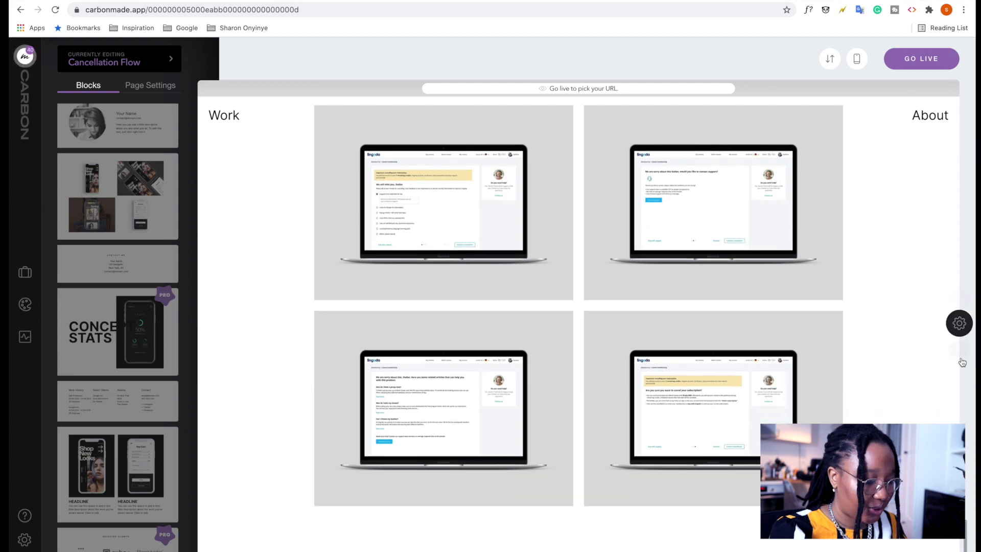
left_click(961, 325)
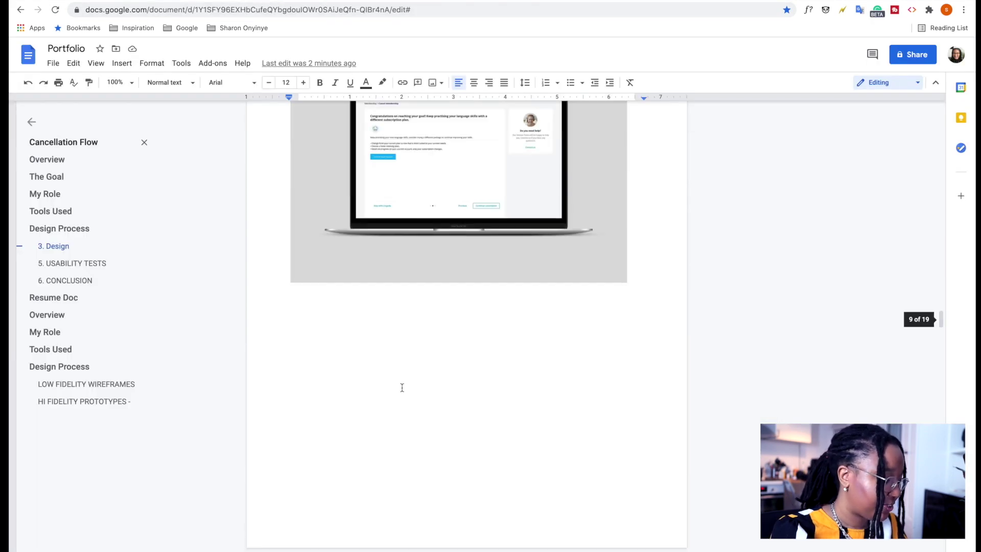
Rename the INFO heading to 'Usability Testing' and paste the usability tests paragraph as its description.
scroll(401, 388, "down", 5)
scroll(452, 254, "up", 5)
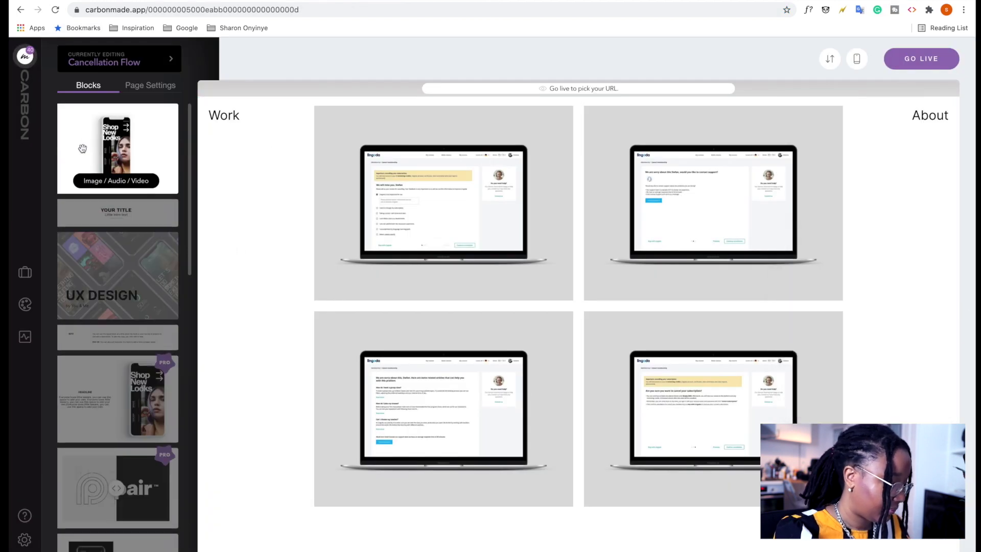
scroll(511, 255, "down", 3)
double_click(325, 453)
type("Usability Testi")
type("ng")
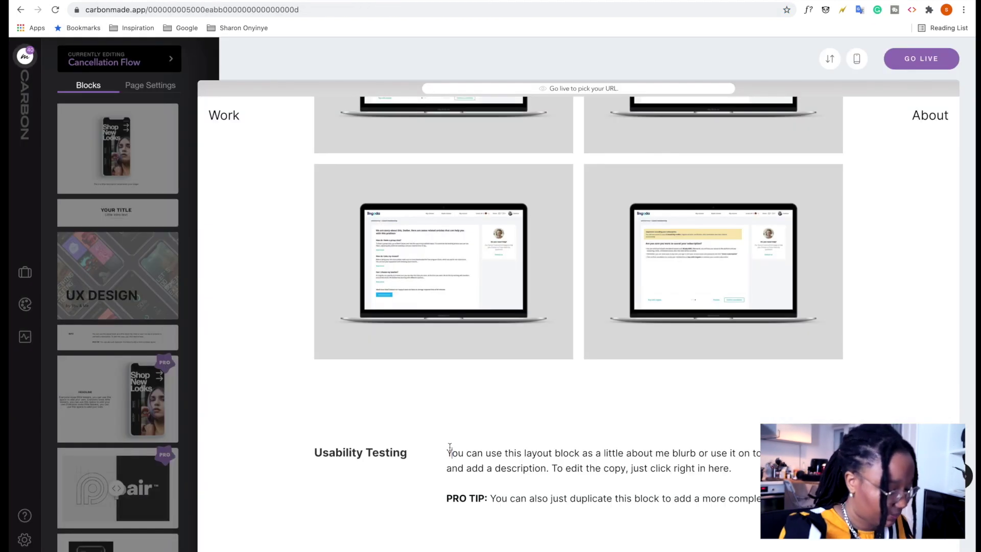
key("ctrl+a")
key("ctrl+v")
left_click(469, 474)
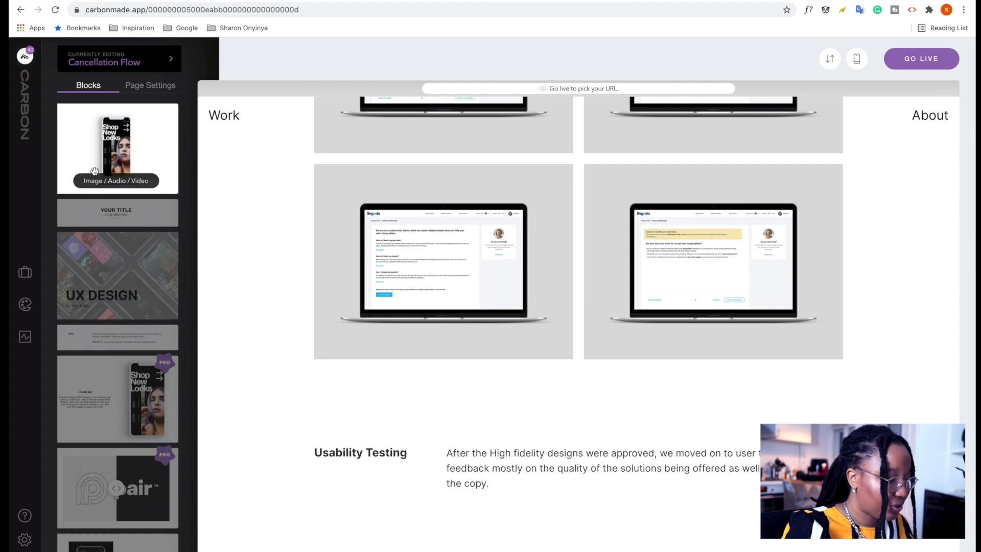
Add a single image block below Usability Testing and find the feedback spreadsheet image in the doc.
left_click_drag(121, 177, 412, 509)
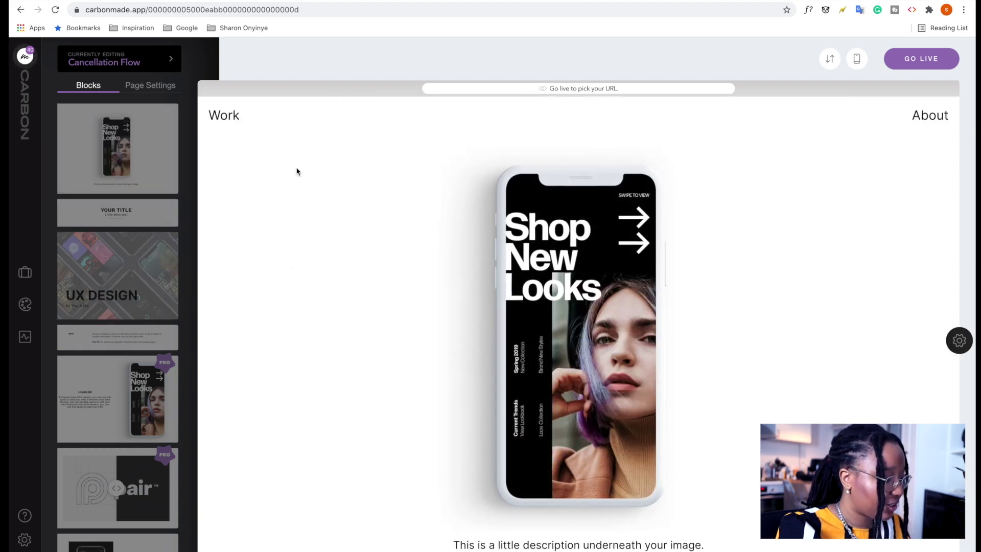
key("ctrl+Tab")
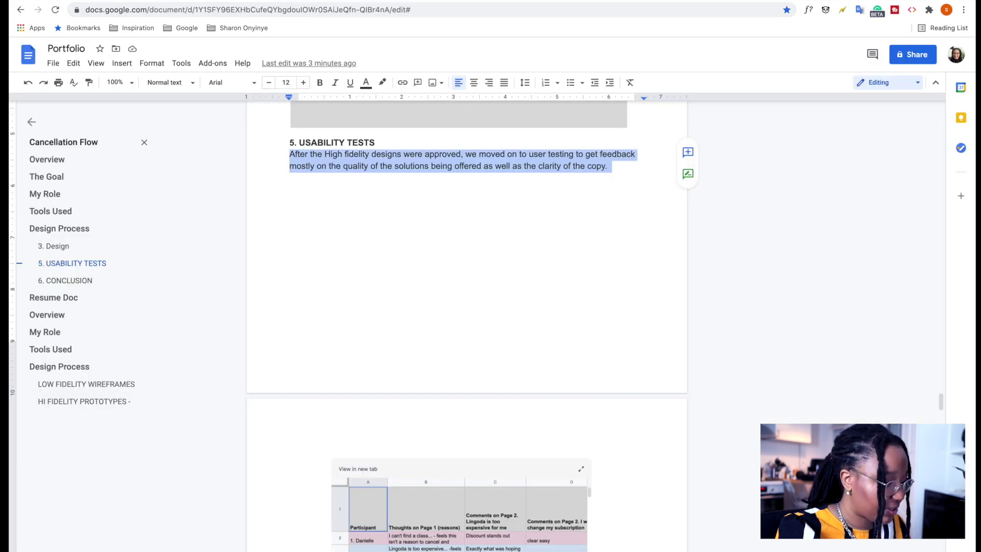
scroll(466, 327, "down", 4)
left_click(459, 370)
left_click(694, 261)
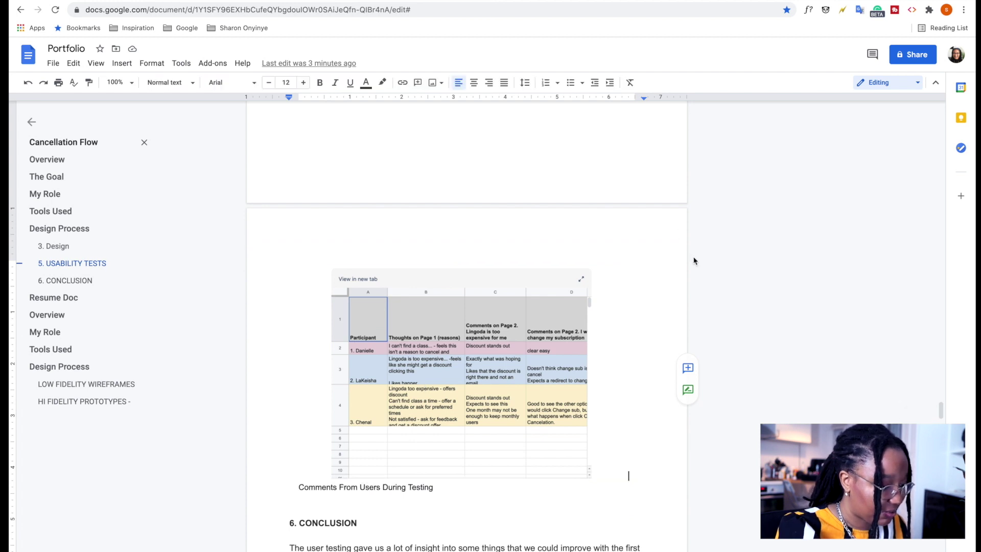
key("ctrl+Tab")
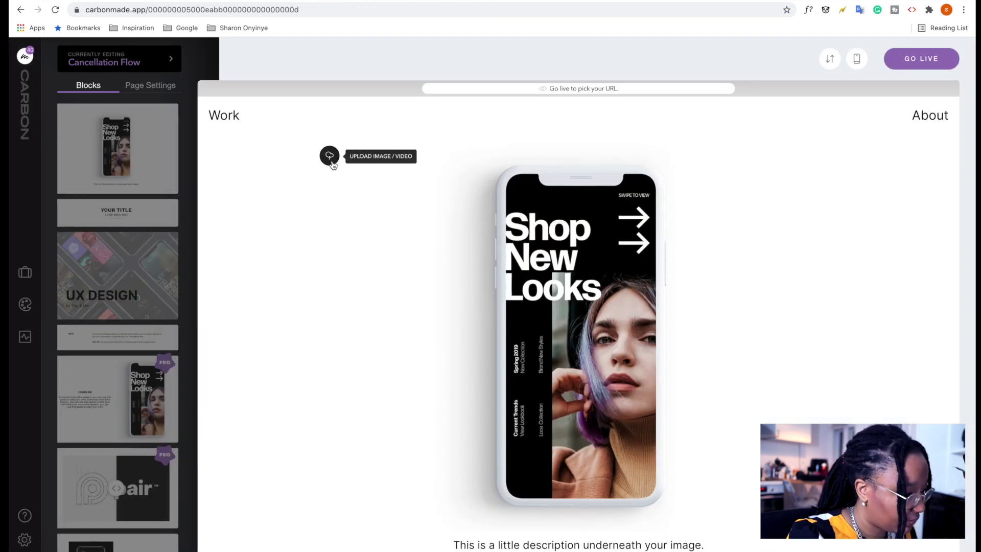
Upload the feedback spreadsheet screenshot and caption it 'Feedback from users'.
left_click(329, 154)
left_click(402, 24)
left_click(524, 121)
left_click(681, 207)
left_click(485, 473)
type("Feedback from users")
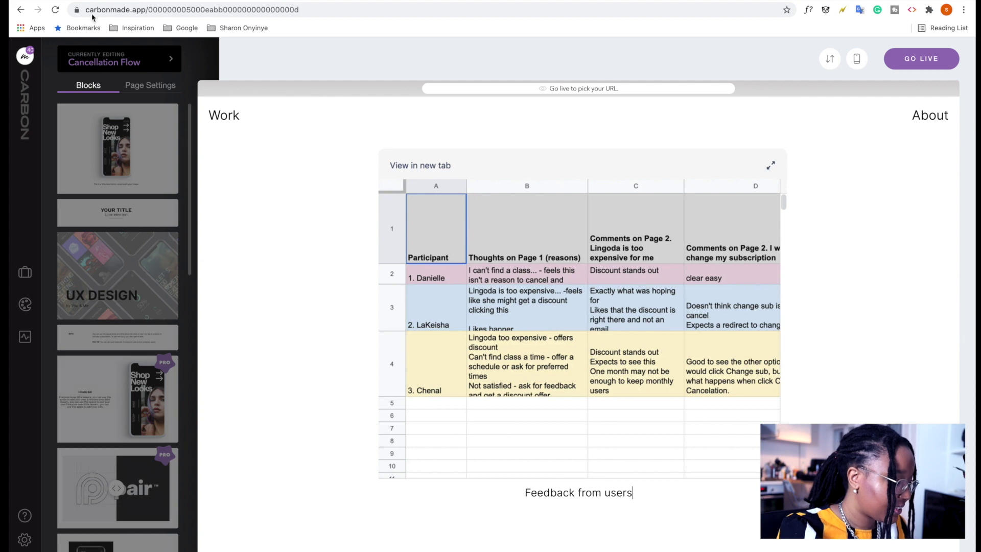
Check the 6. CONCLUSION text in the doc and retitle the final INFO heading 'Conclusion'.
key("ctrl+Tab")
scroll(375, 358, "down", 6)
scroll(376, 361, "up", 2)
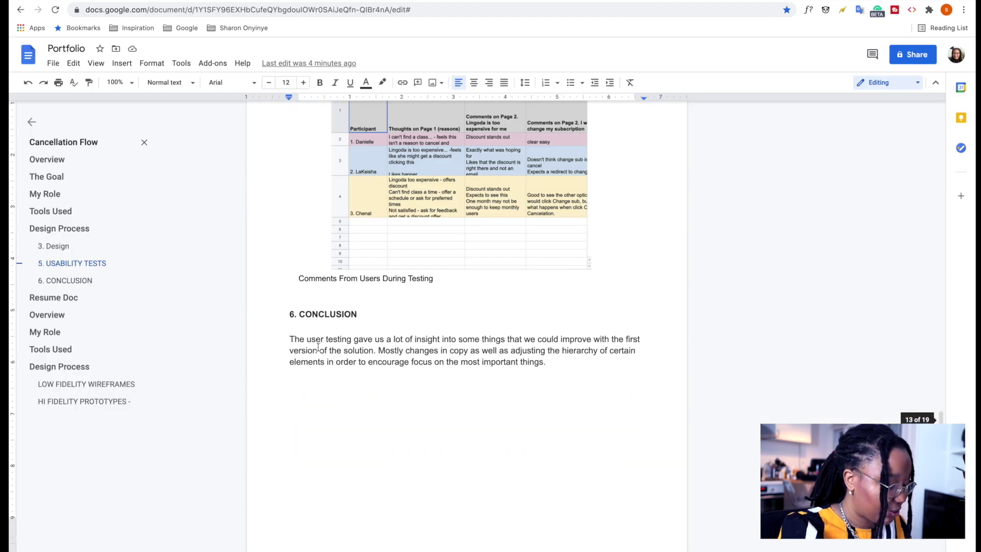
left_click_drag(291, 332, 552, 362)
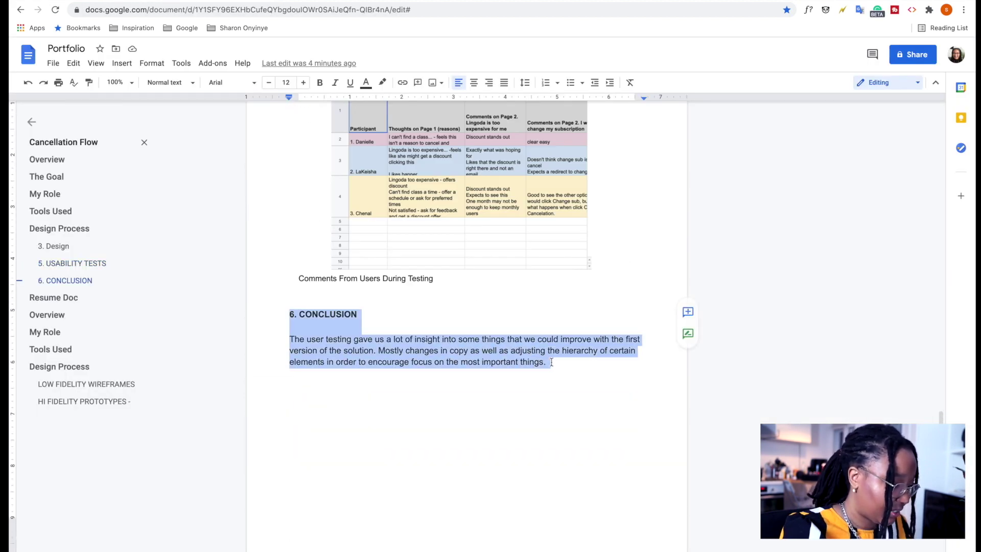
key("ctrl+Tab")
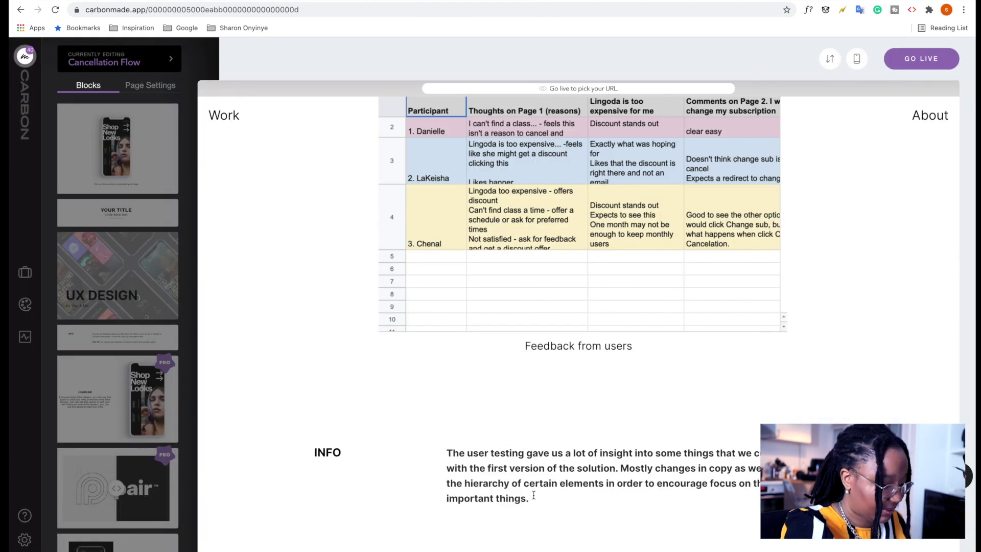
double_click(322, 452)
type("Conclusion")
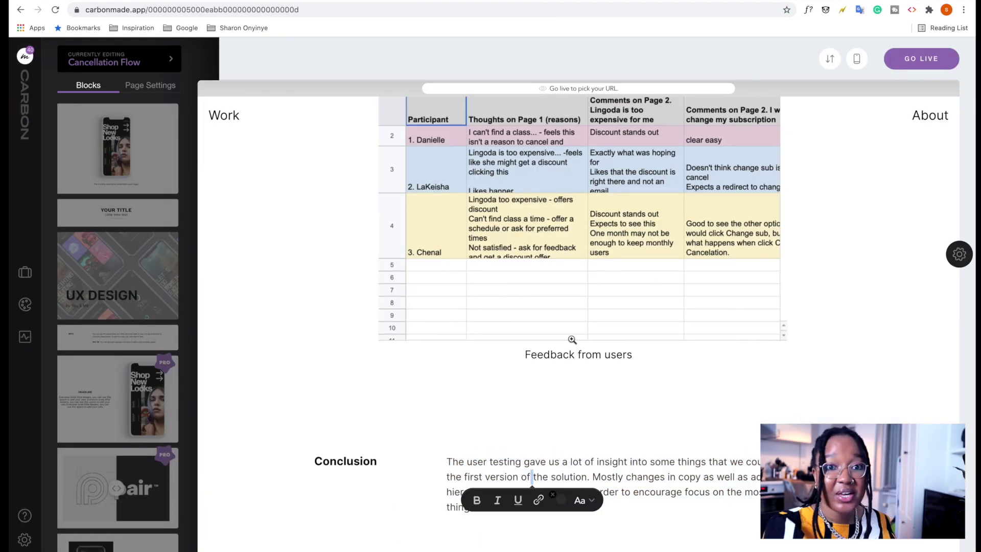
scroll(572, 340, "up", 10)
scroll(572, 340, "up", 15)
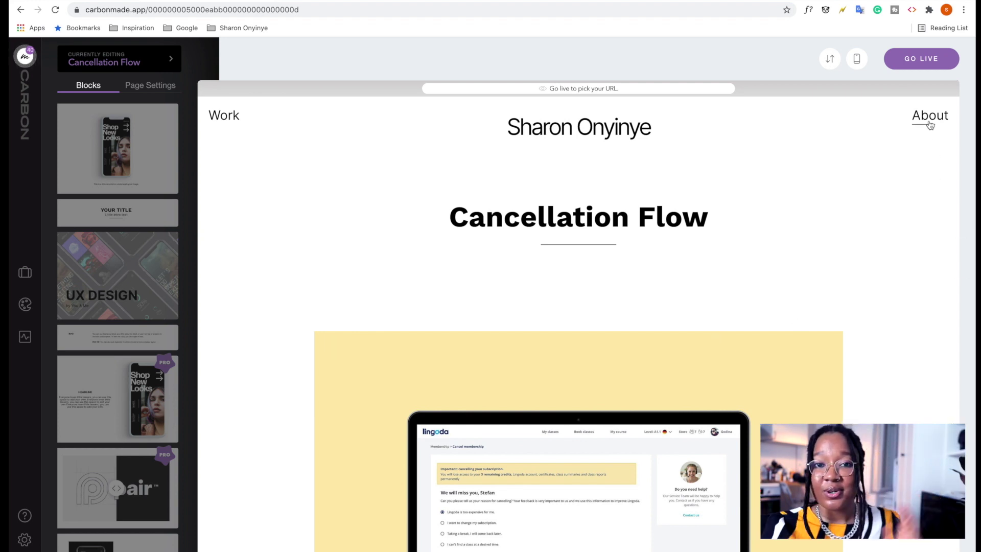
Preview the Work page's Cancellation Flow and Resumedoc grid in phone layout, then return to desktop.
left_click(929, 119)
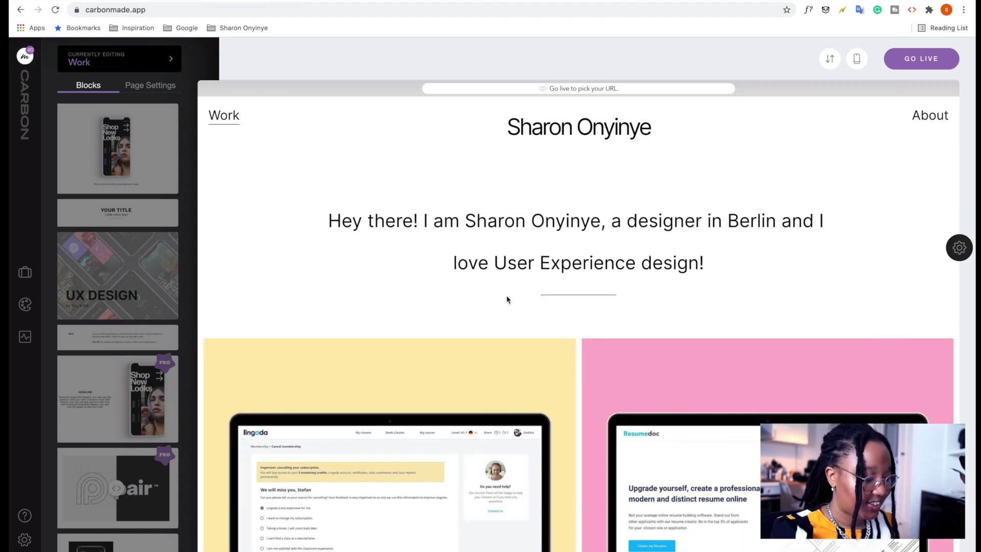
scroll(563, 317, "down", 5)
scroll(731, 271, "up", 5)
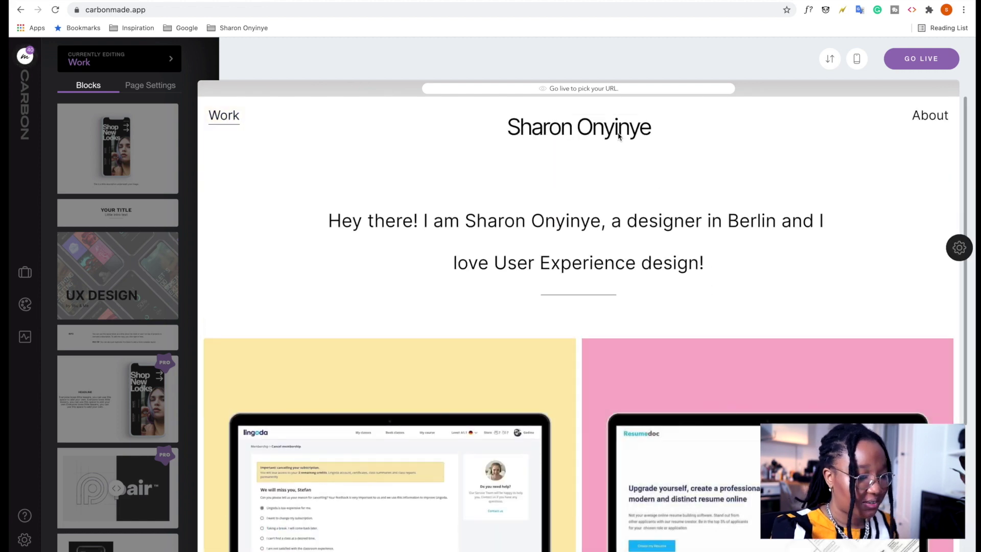
left_click(859, 60)
scroll(471, 313, "down", 5)
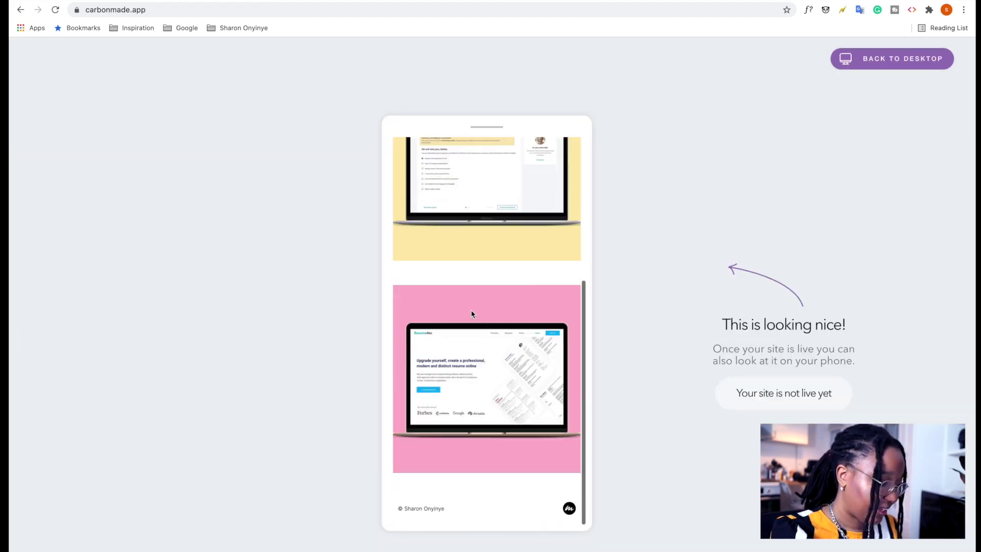
scroll(471, 314, "up", 5)
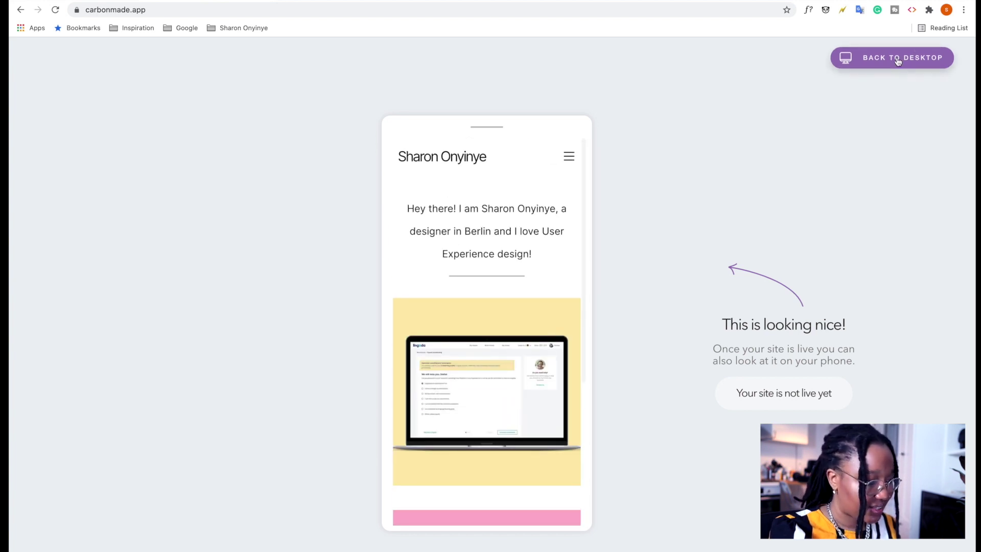
left_click(901, 57)
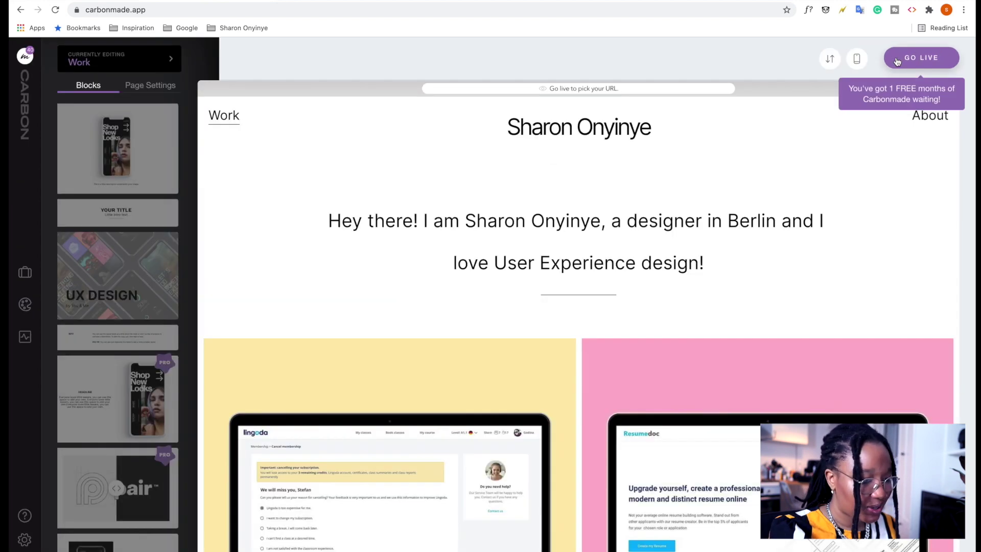
On the About page, change the headline to 'About Me' and the paragraph to a 'Hey there!' intro.
left_click(929, 117)
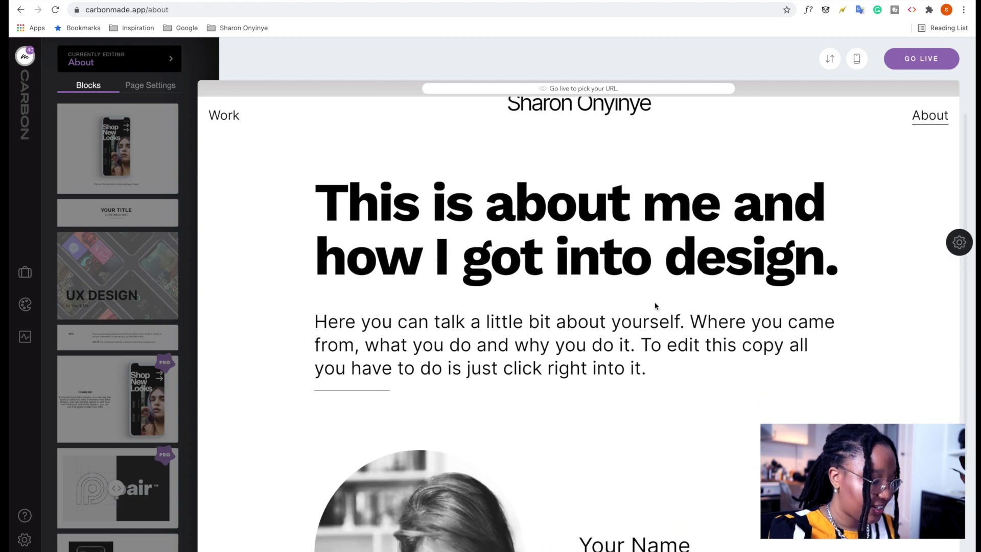
scroll(656, 306, "down", 3)
scroll(656, 305, "up", 4)
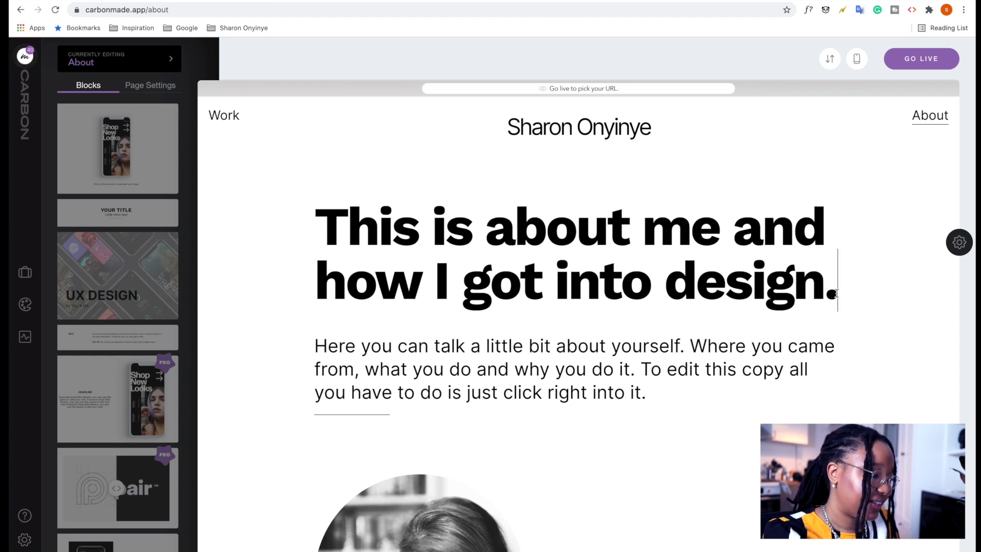
left_click_drag(832, 294, 317, 189)
type("About Me")
triple_click(304, 295)
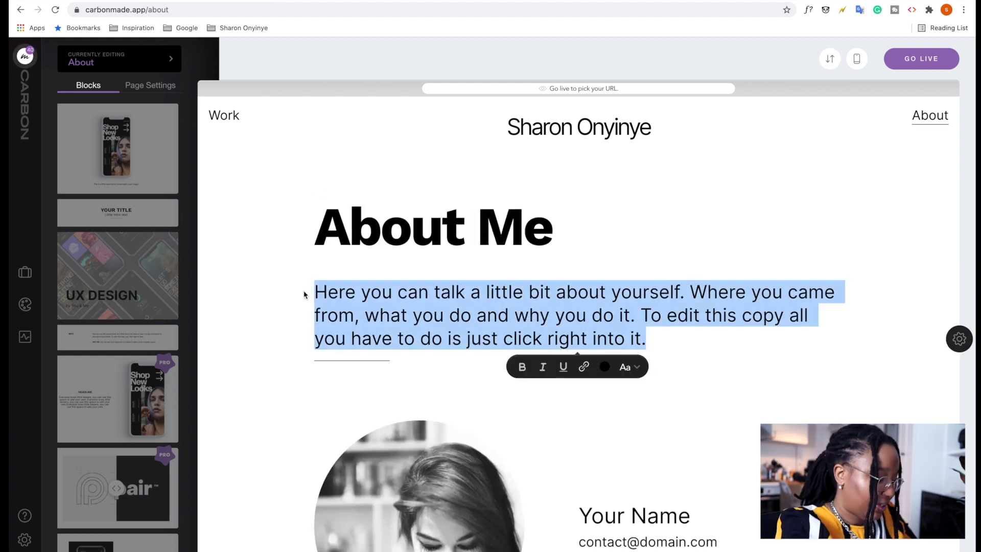
type("Hey there! I am Sharon and I love to design and mentor peo")
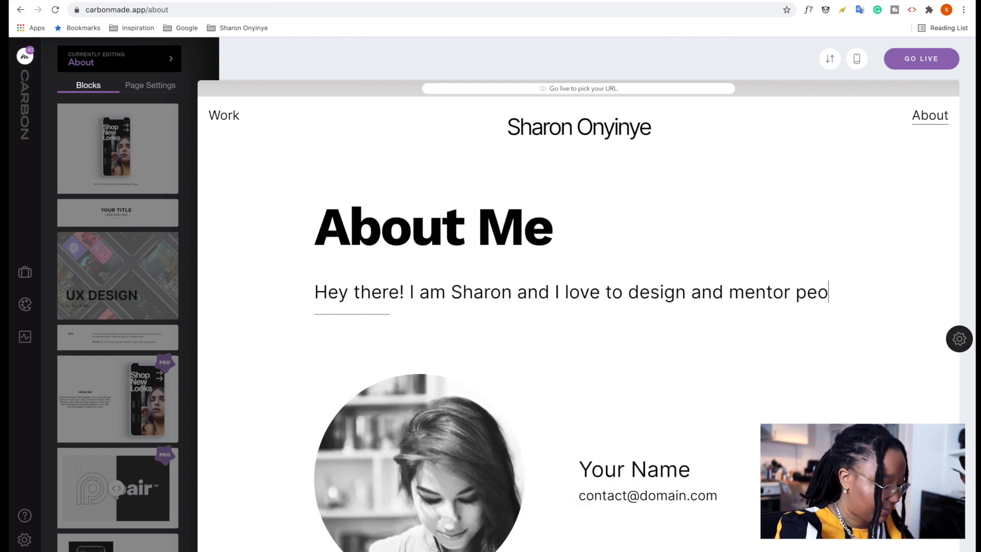
type("e")
Replace the portrait photo with the new image from the Downloads folder.
scroll(642, 373, "down", 2)
left_click(646, 391)
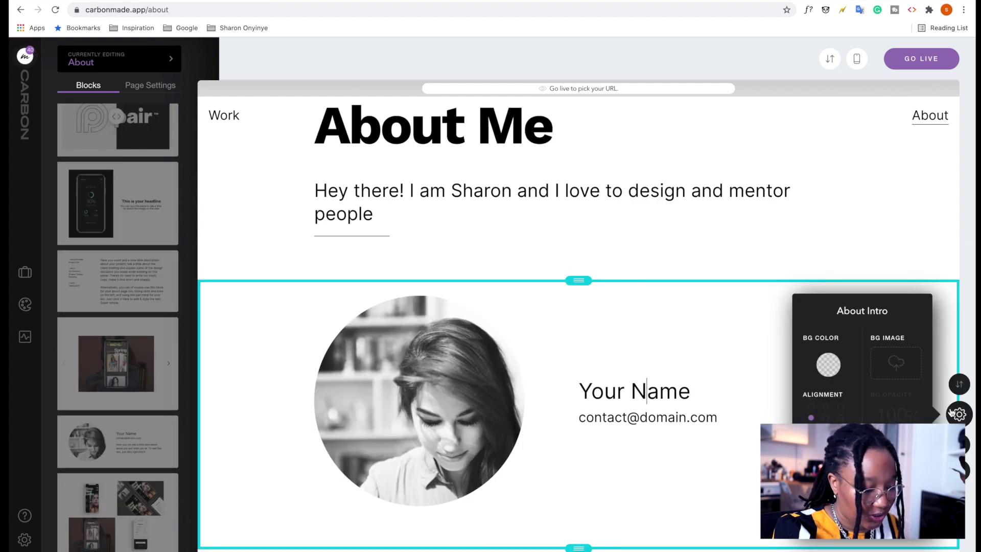
left_click(953, 414)
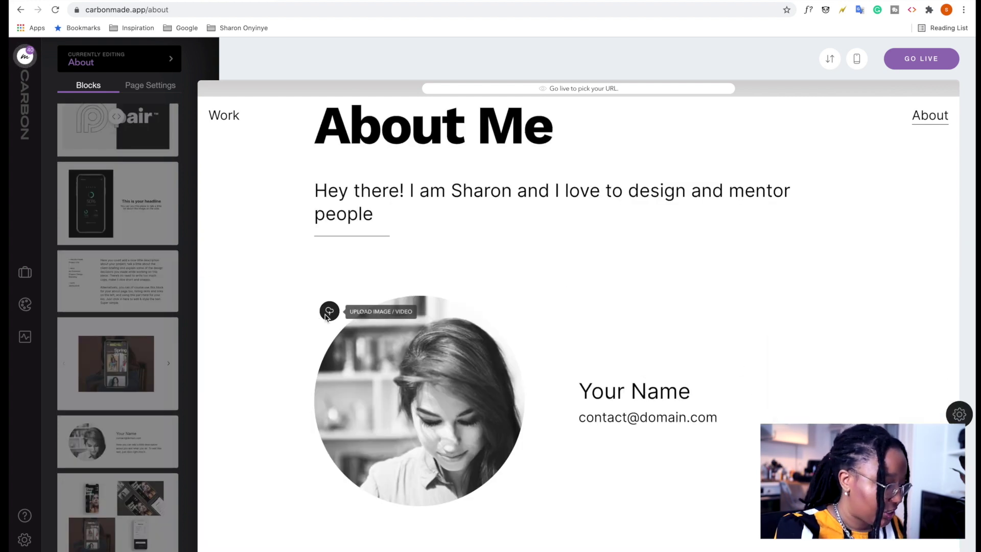
left_click(330, 311)
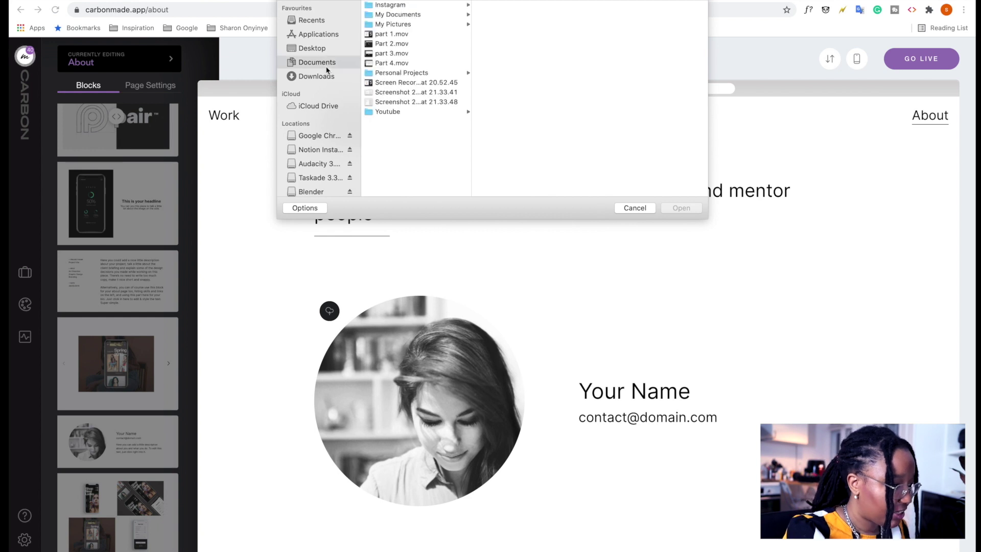
left_click(327, 76)
left_click(681, 207)
left_click(549, 404)
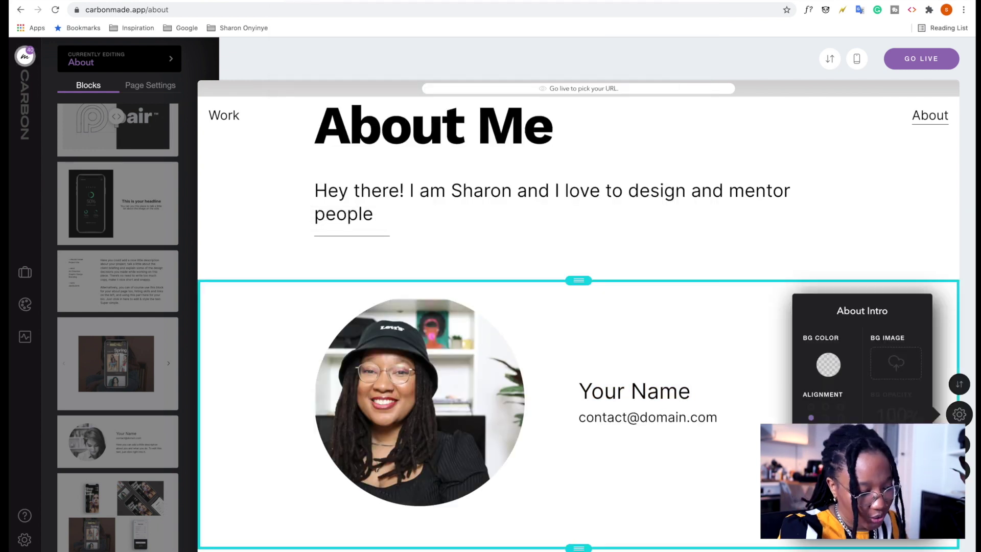
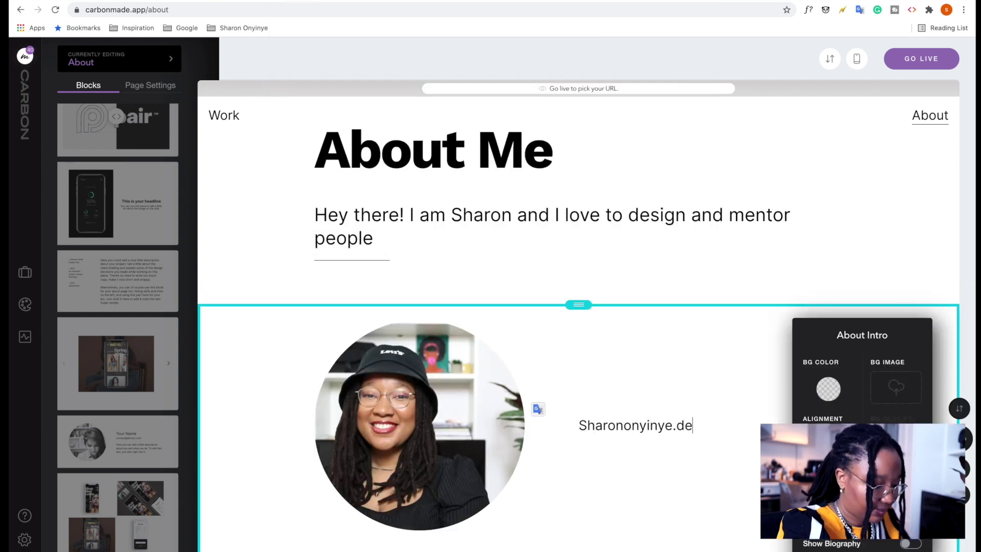
Replace the placeholder contact line with the owner's e-mail address.
scroll(756, 192, "down", 1)
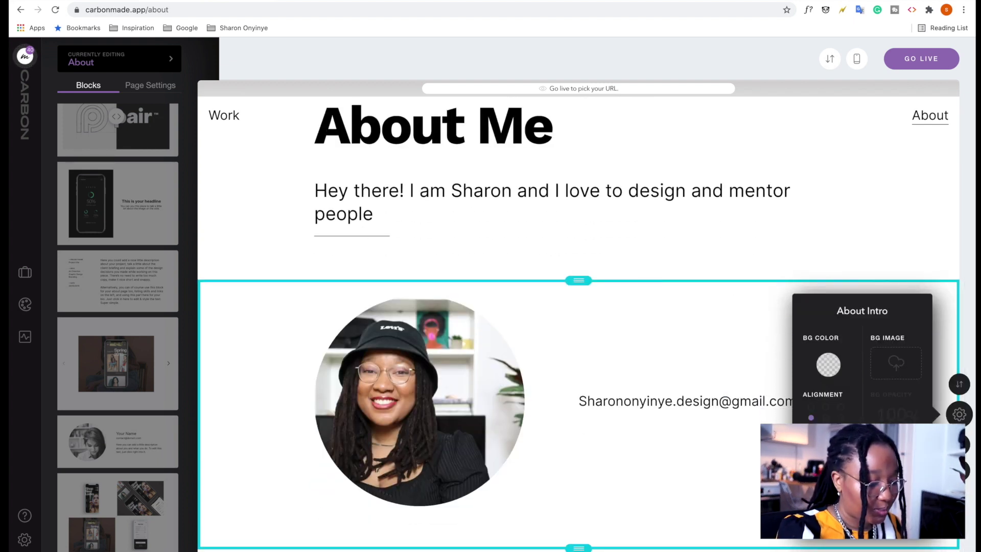
scroll(661, 267, "up", 4)
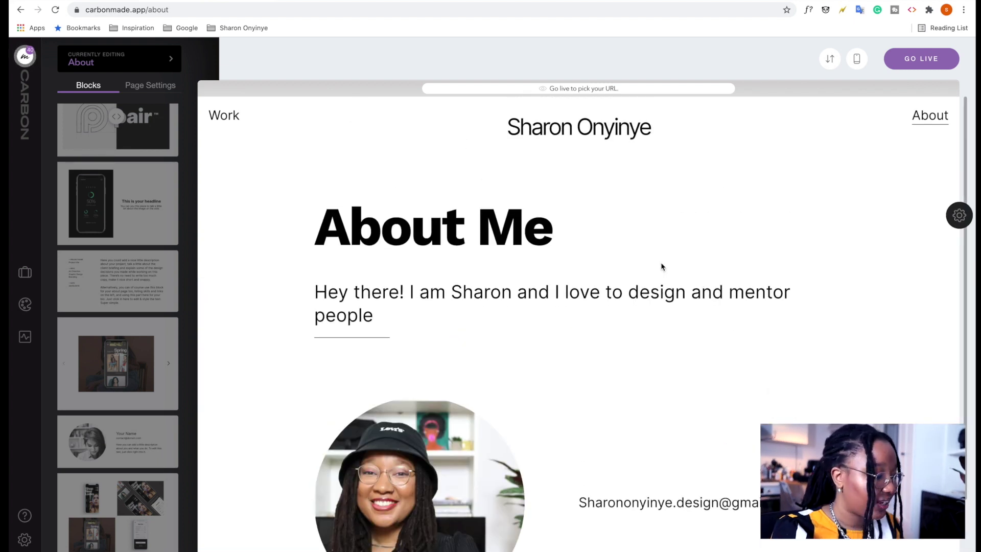
scroll(661, 266, "down", 3)
scroll(662, 267, "up", 3)
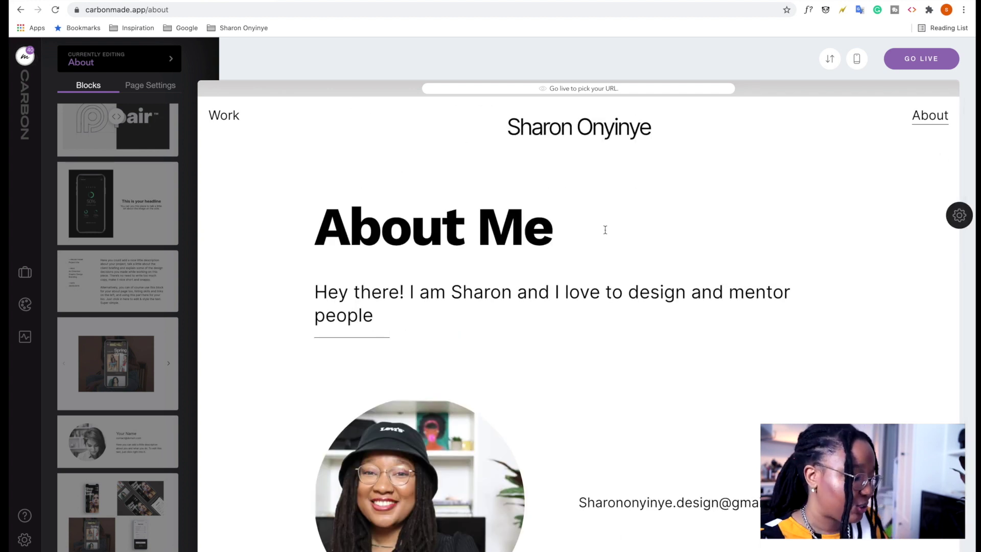
scroll(605, 230, "down", 4)
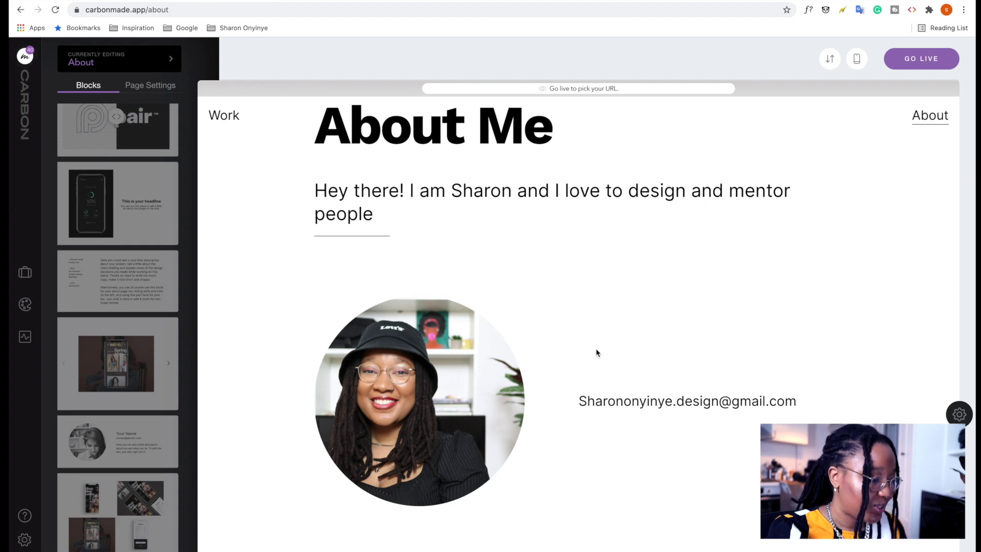
scroll(597, 353, "up", 4)
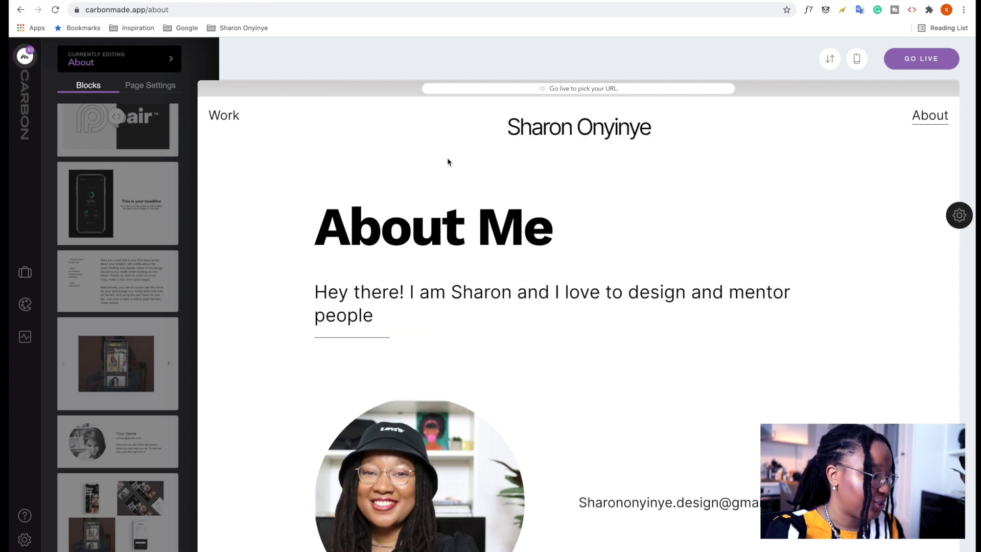
left_click(236, 119)
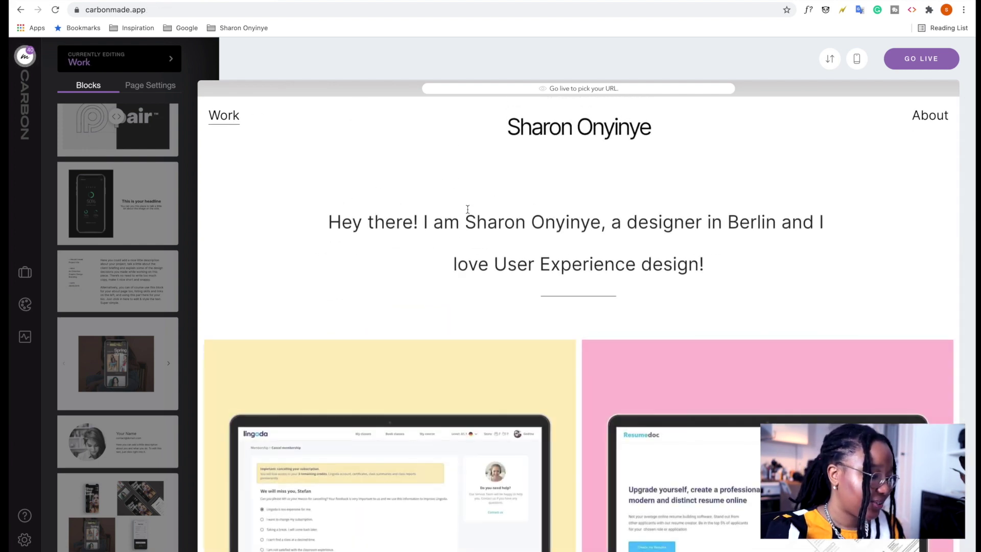
scroll(468, 212, "down", 6)
scroll(554, 279, "up", 5)
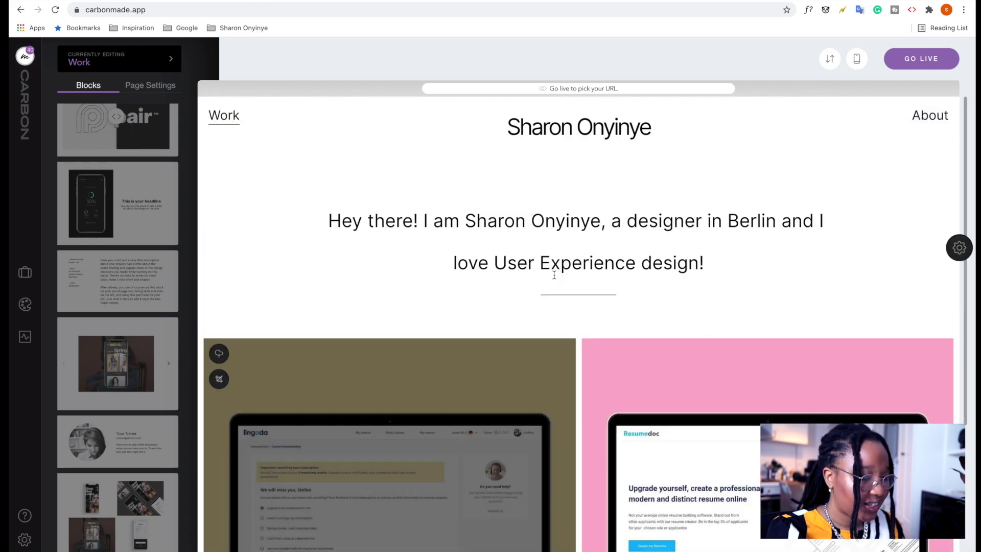
left_click(923, 119)
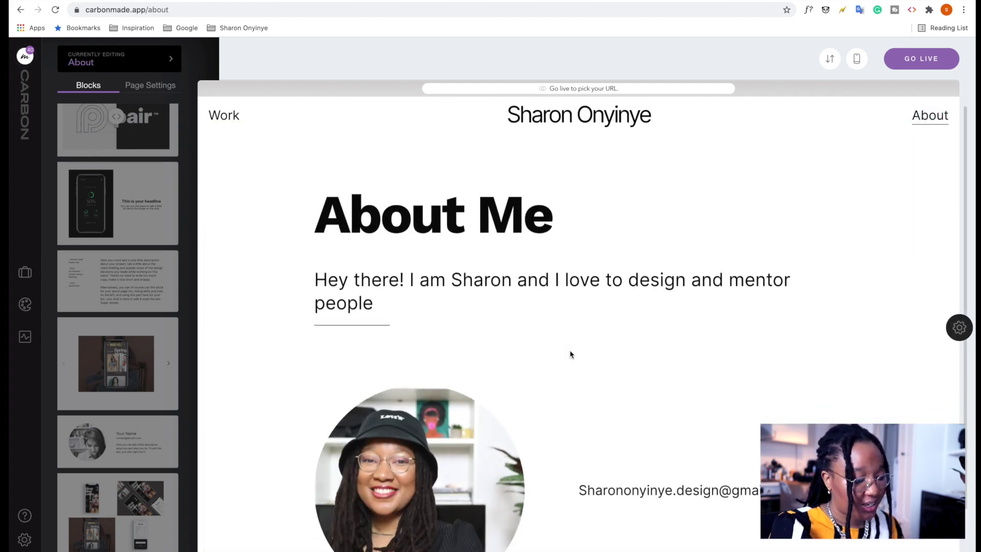
scroll(570, 351, "down", 2)
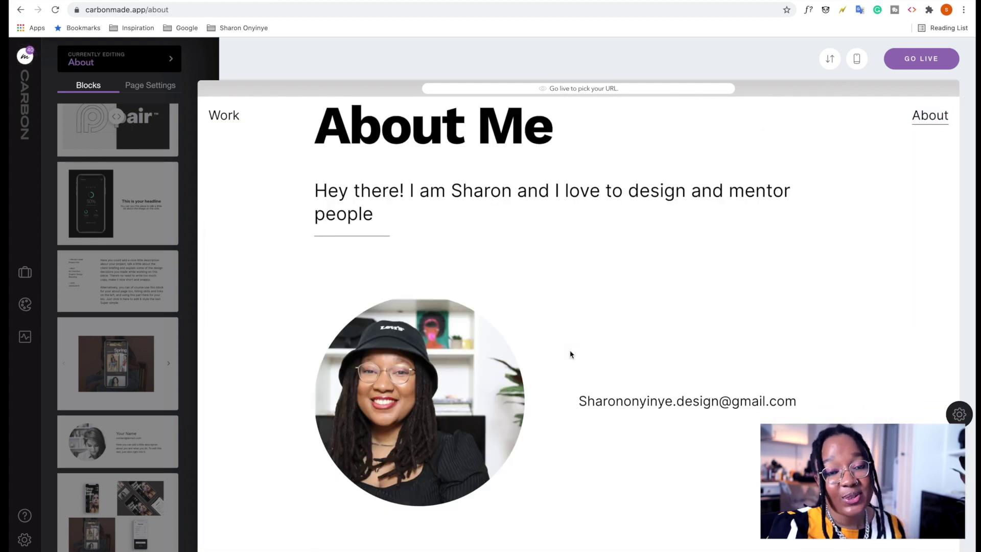